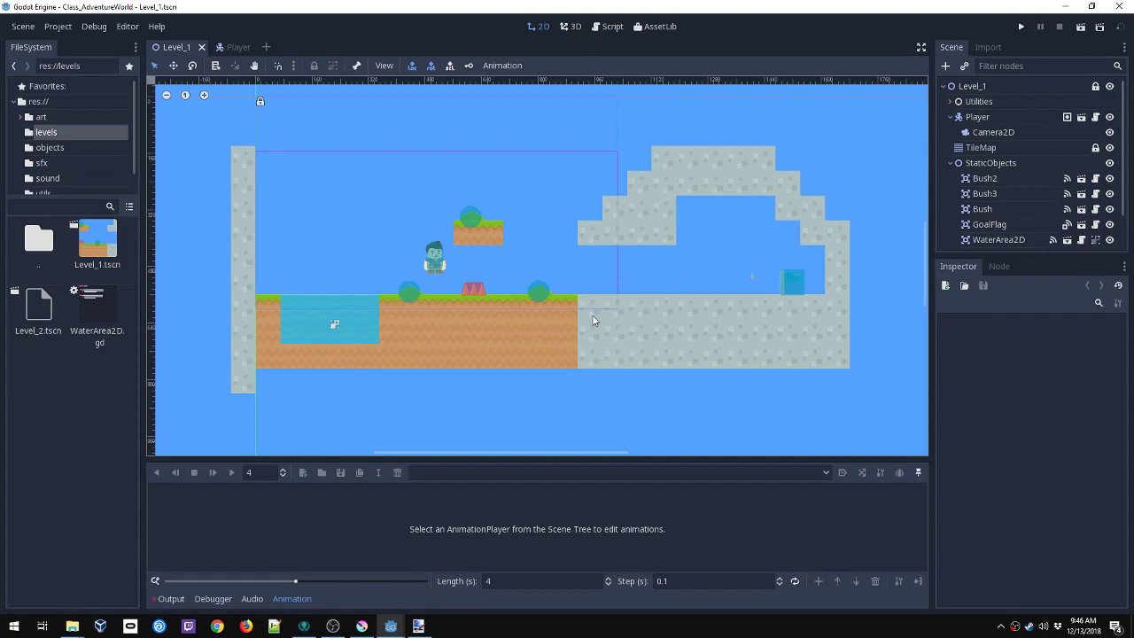
Step: Open the Player scene and add a CanvasLayer child under the Player node
click(1081, 118)
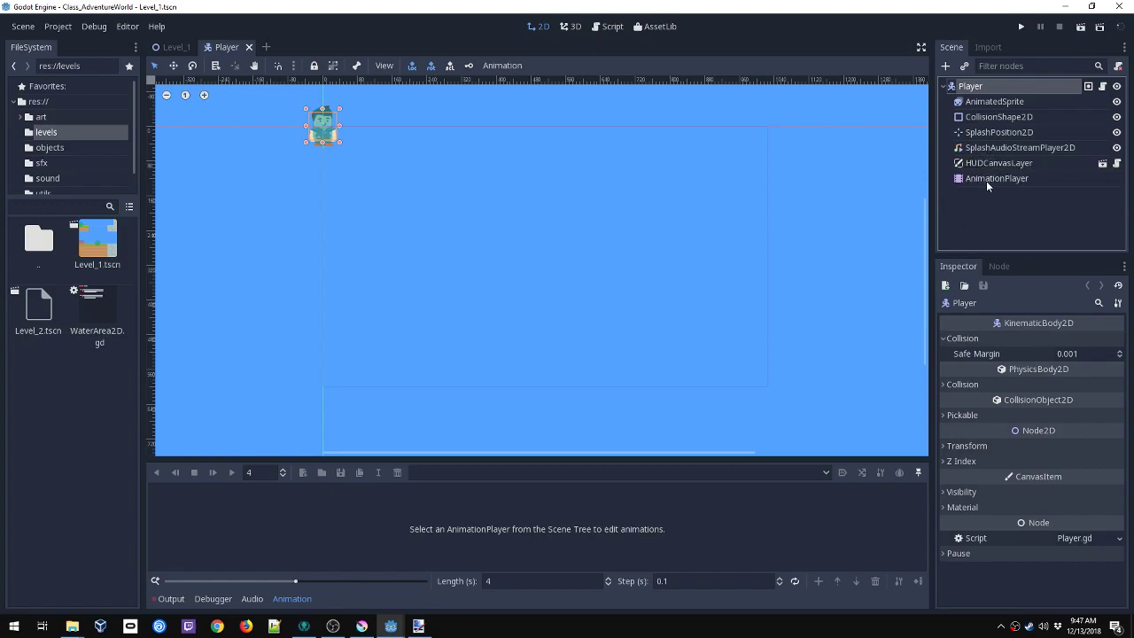
right_click(984, 86)
click(1002, 124)
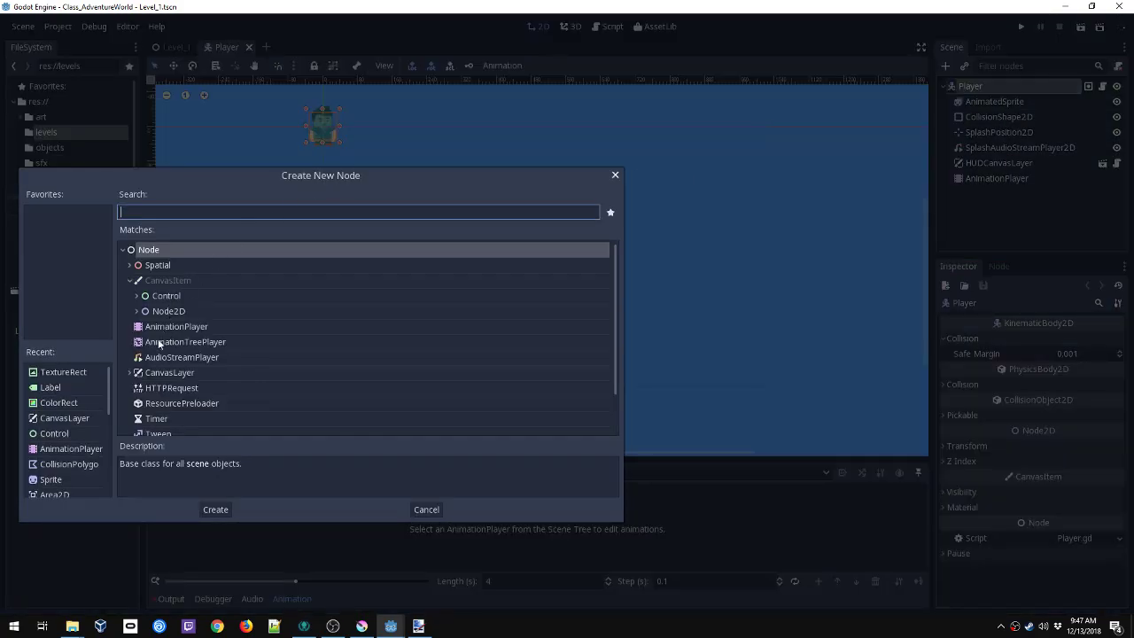
double_click(162, 372)
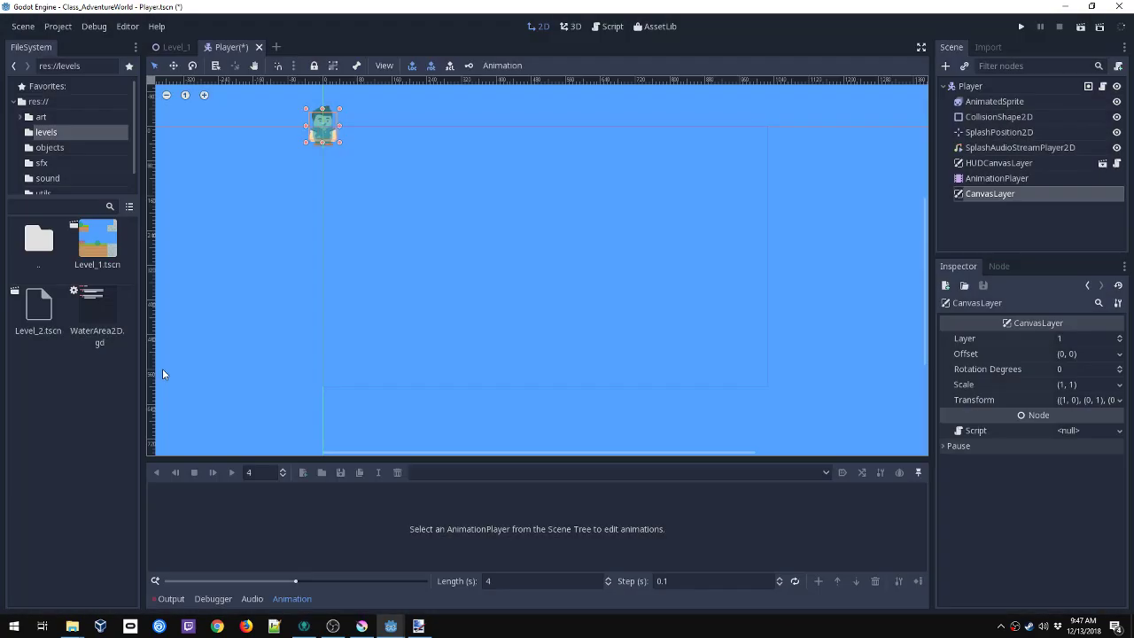
Step: Rename the new canvas layer to GameOverCanvasLayer
double_click(969, 195)
click(969, 194)
text(G)
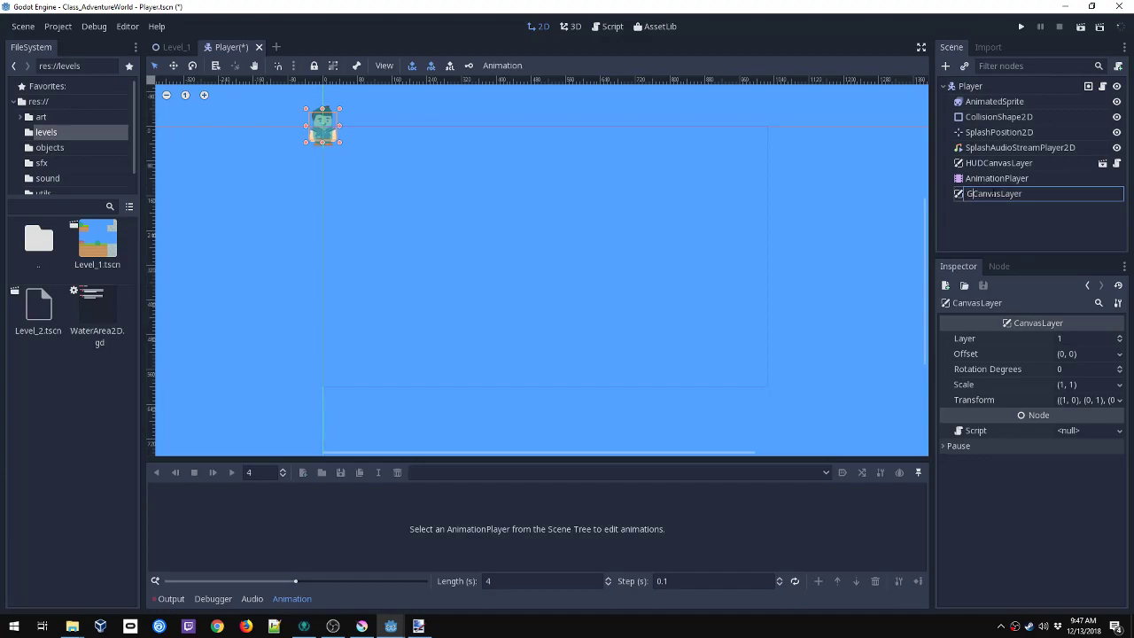
text(ameOver)
key(Return)
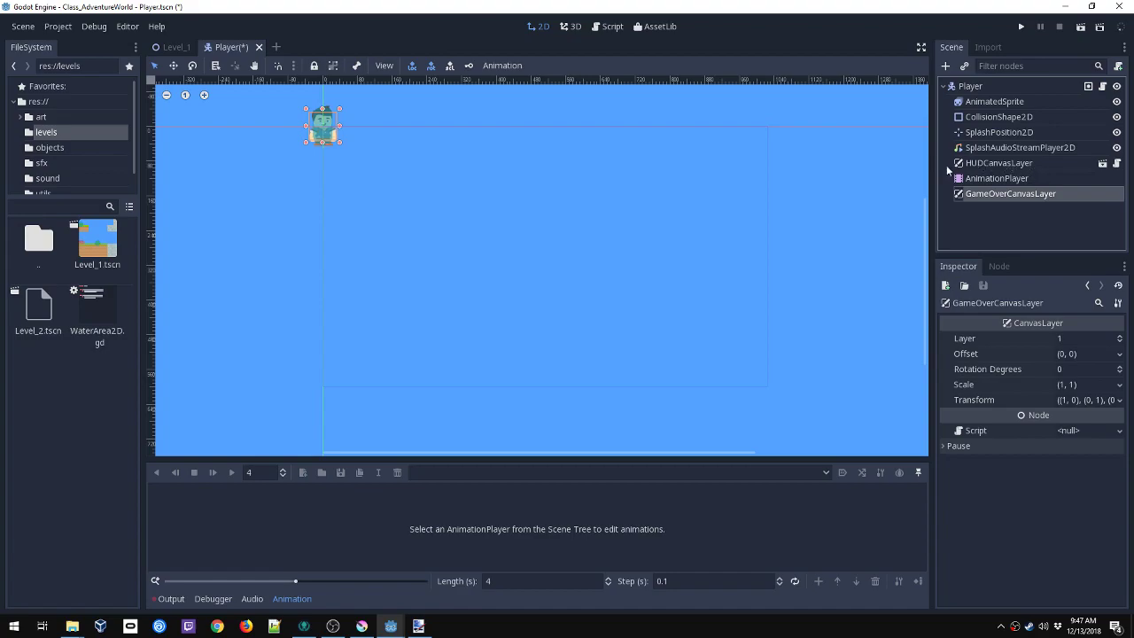
Step: Create a ColorRect from the Control node types under GameOverCanvasLayer
right_click(1020, 198)
click(1010, 205)
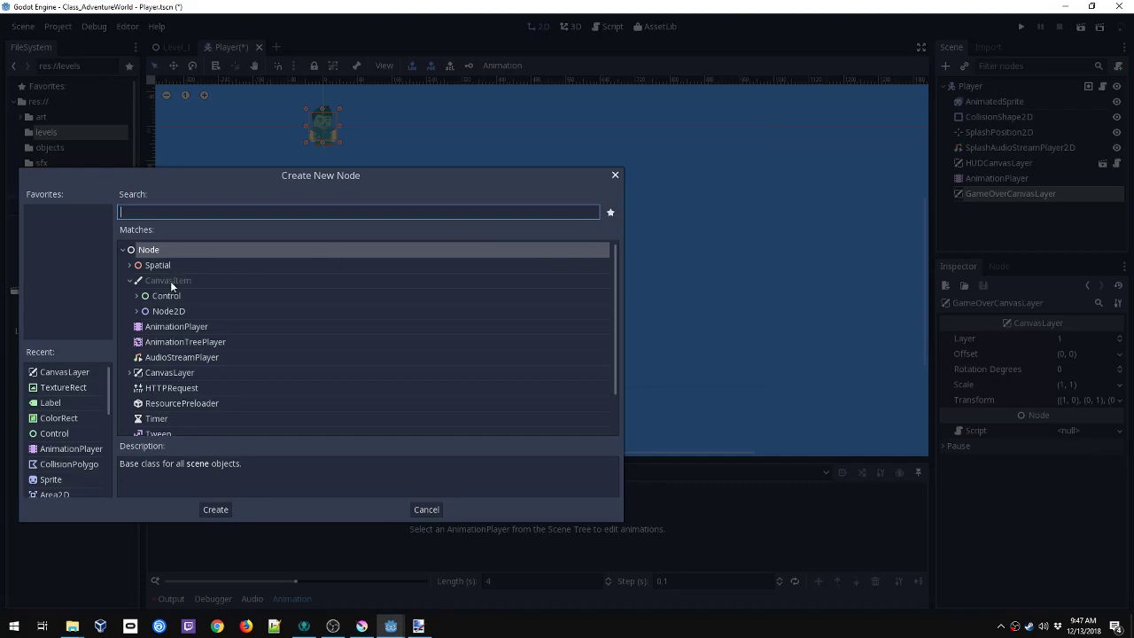
click(138, 296)
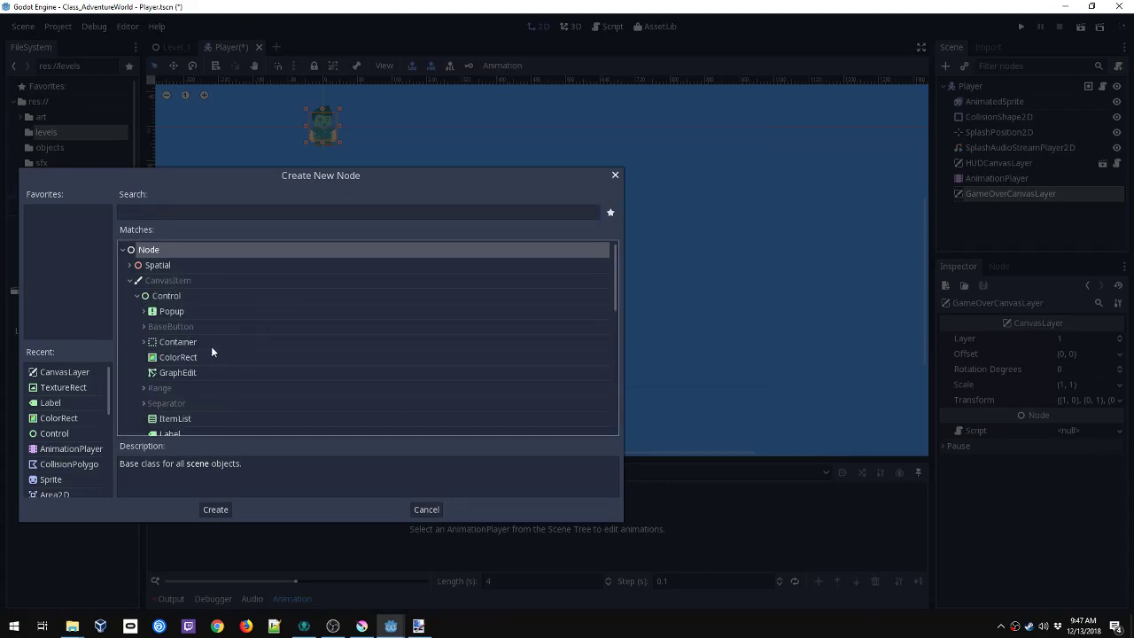
click(163, 359)
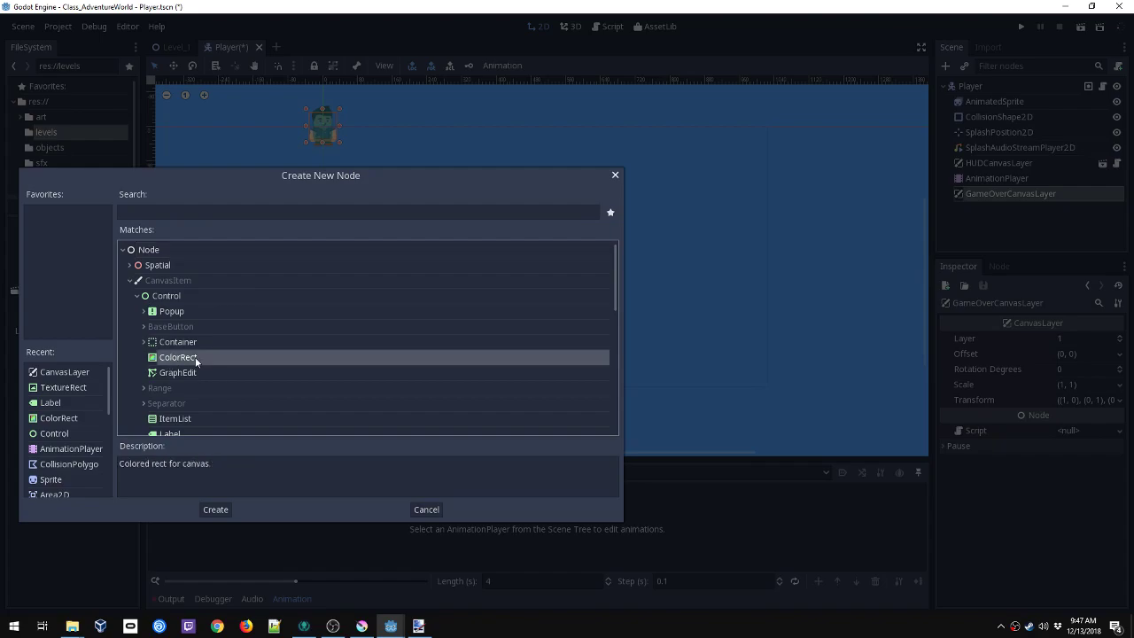
click(219, 512)
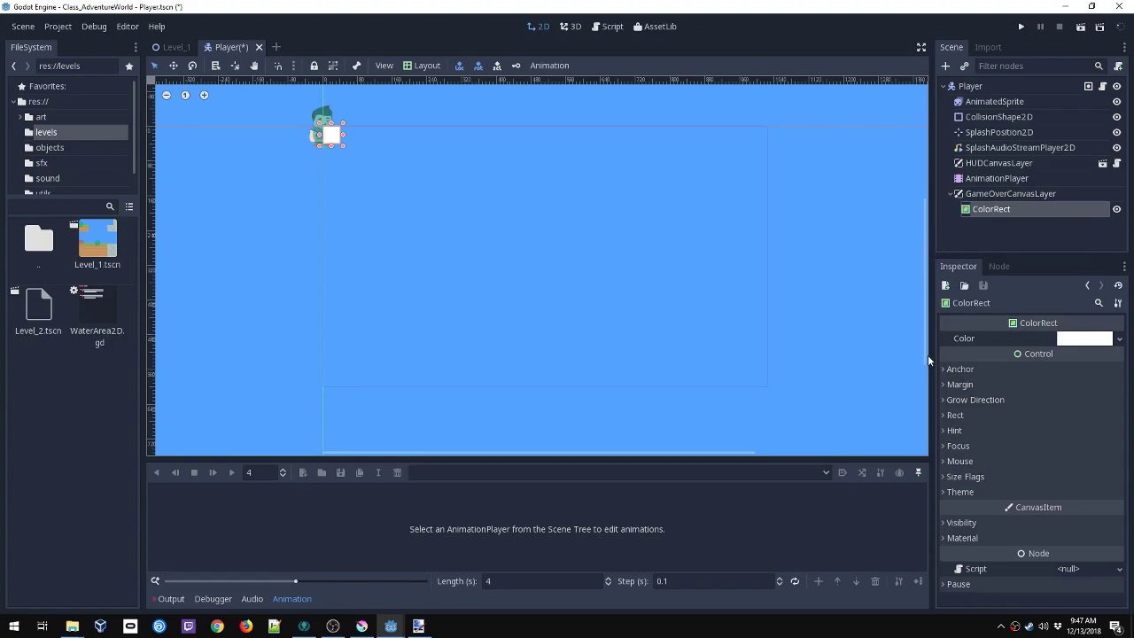
Step: Expose the ColorRect's anchor, margin and rect settings and try size values 1024 and 40
click(973, 369)
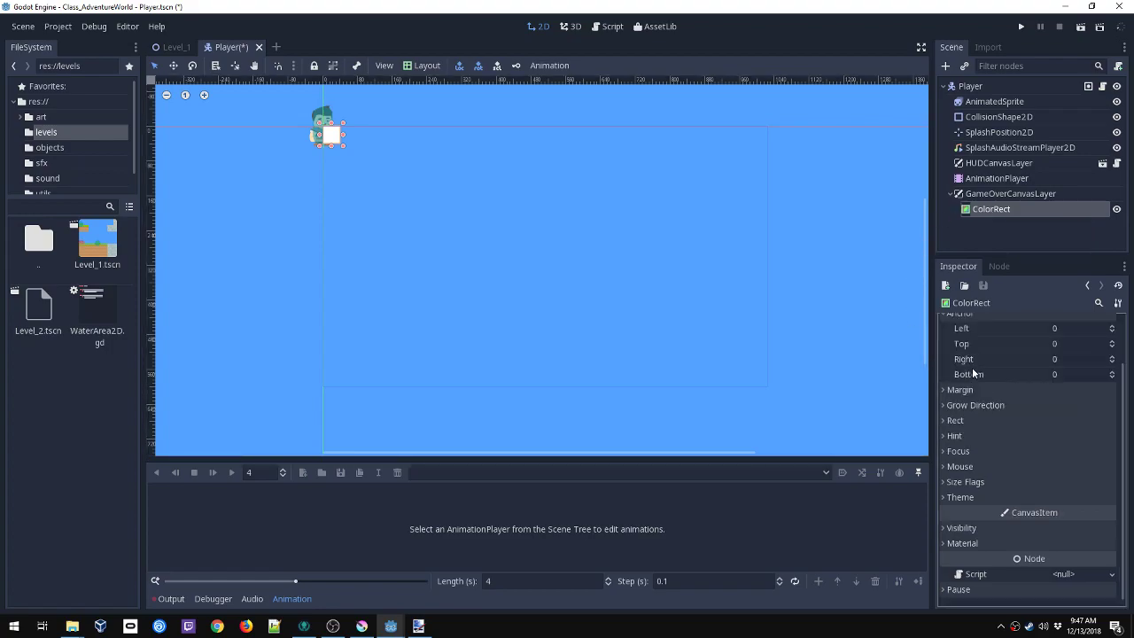
click(991, 387)
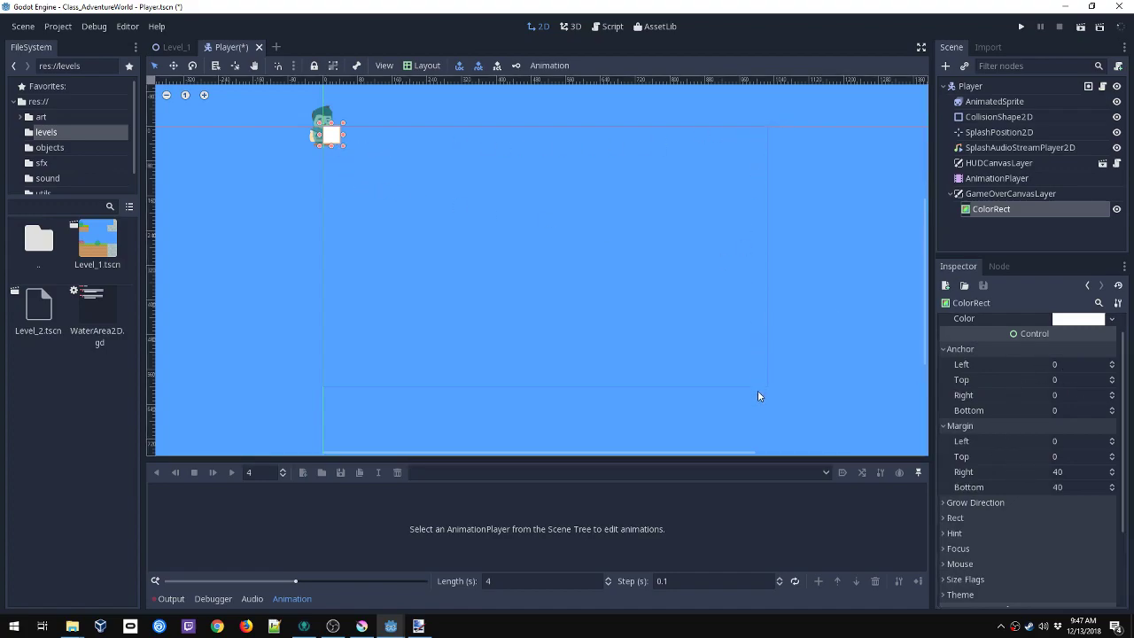
click(955, 519)
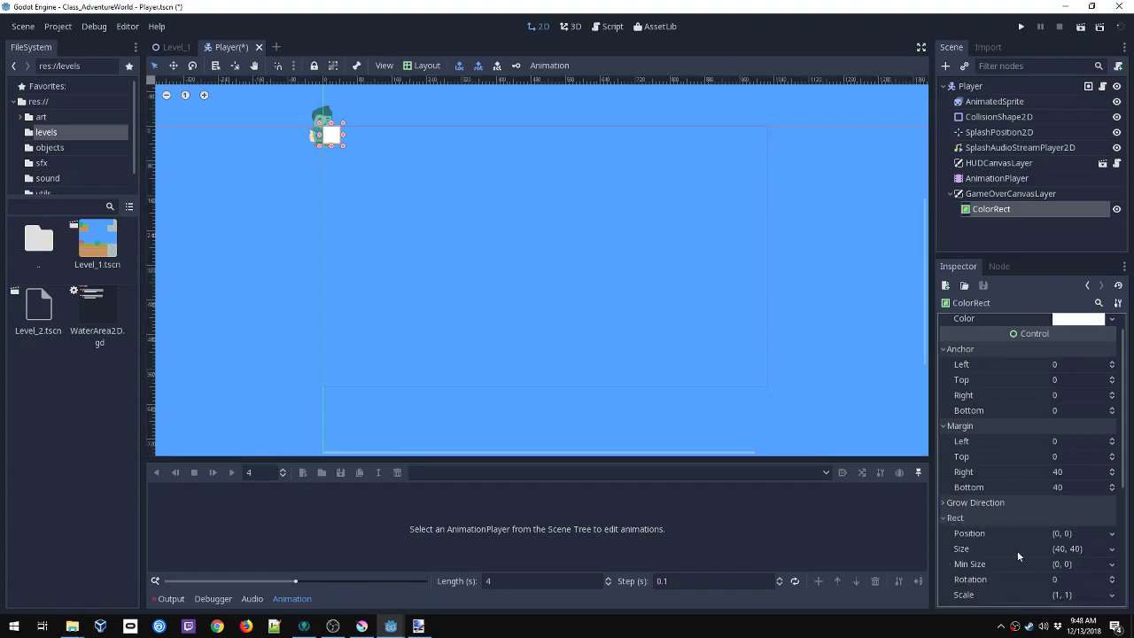
click(1066, 549)
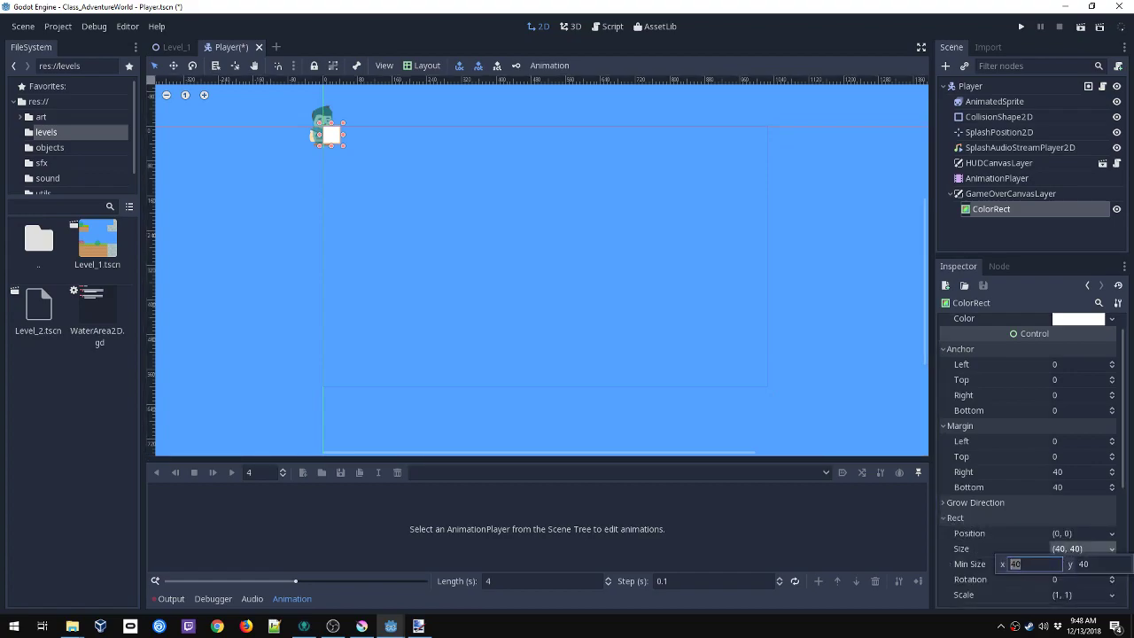
text(1024)
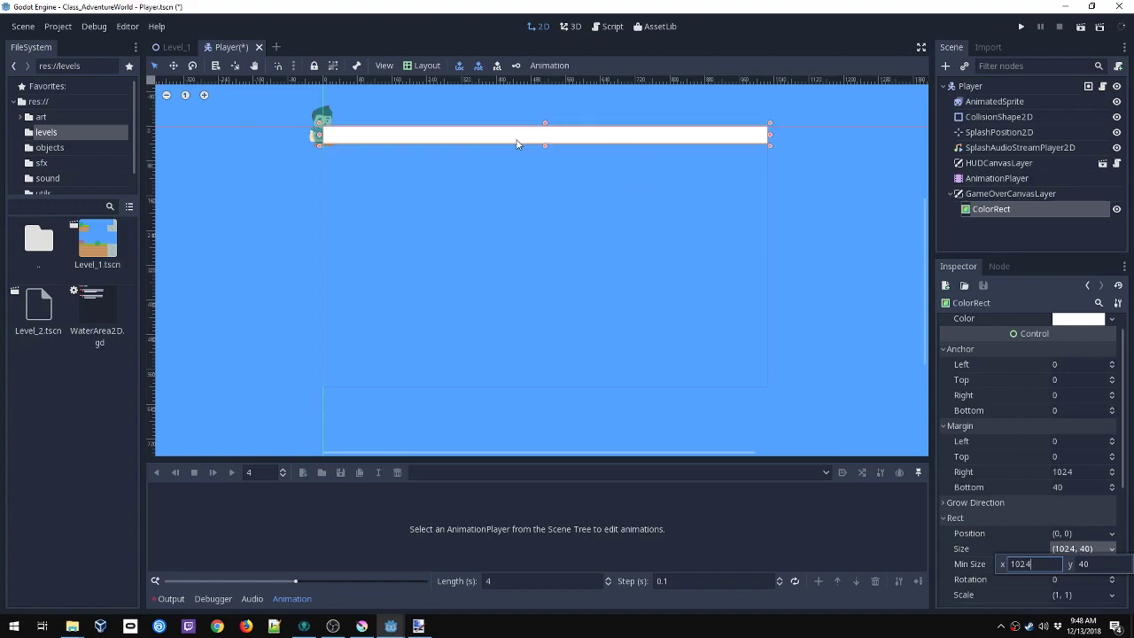
key(ctrl+a)
text(40)
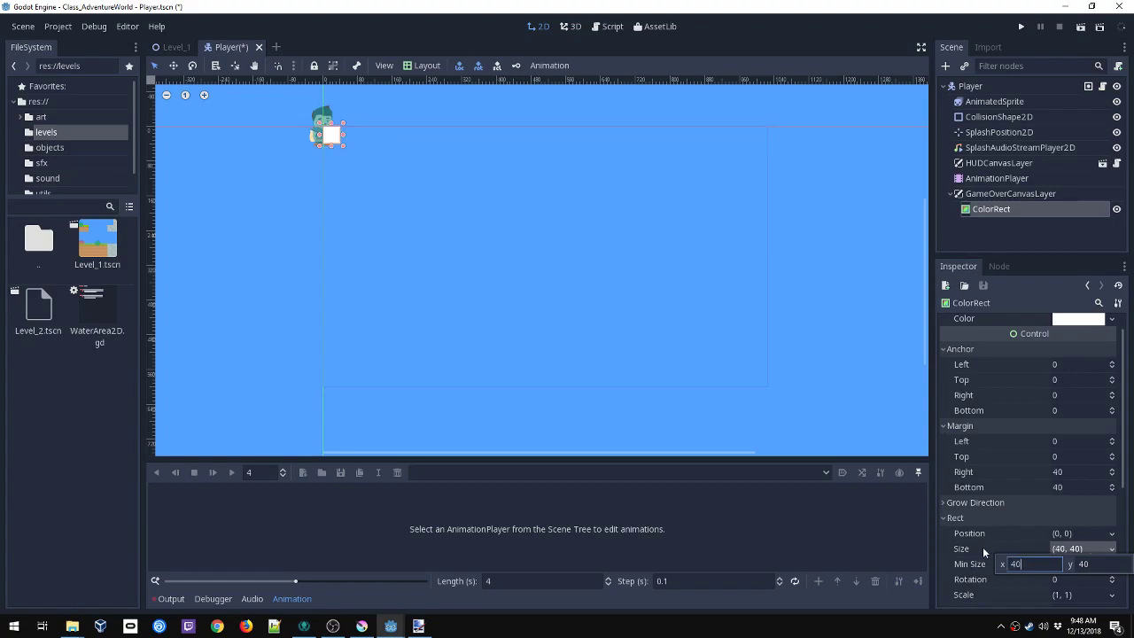
click(1059, 404)
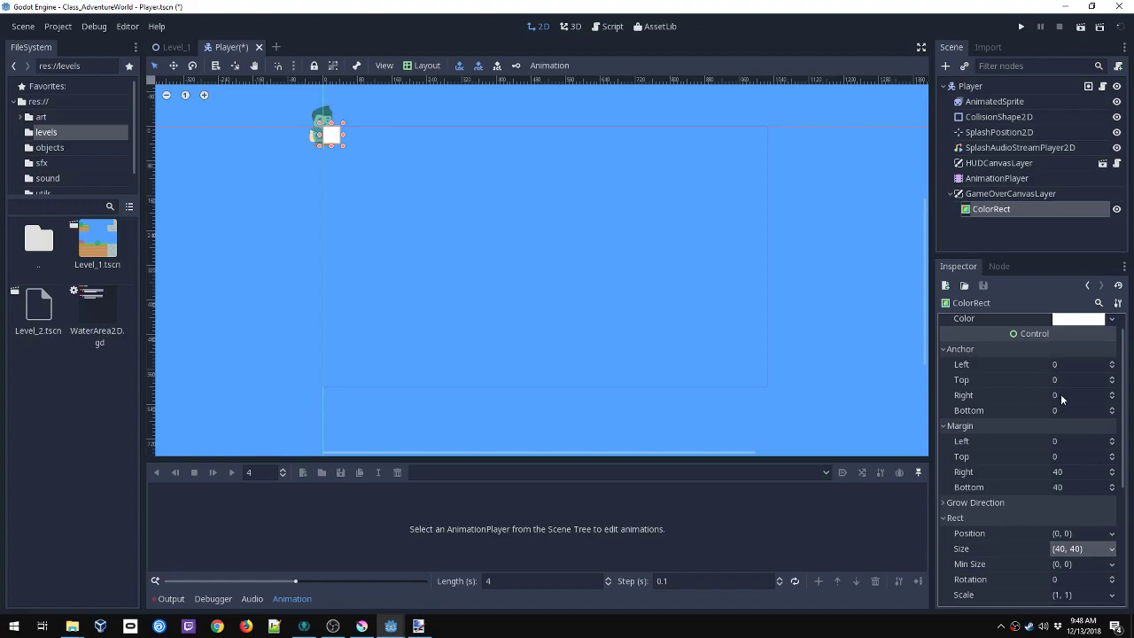
Step: Set the ColorRect's right anchor to 1 and right margin to 0 for full width
click(1062, 395)
text(1)
key(Return)
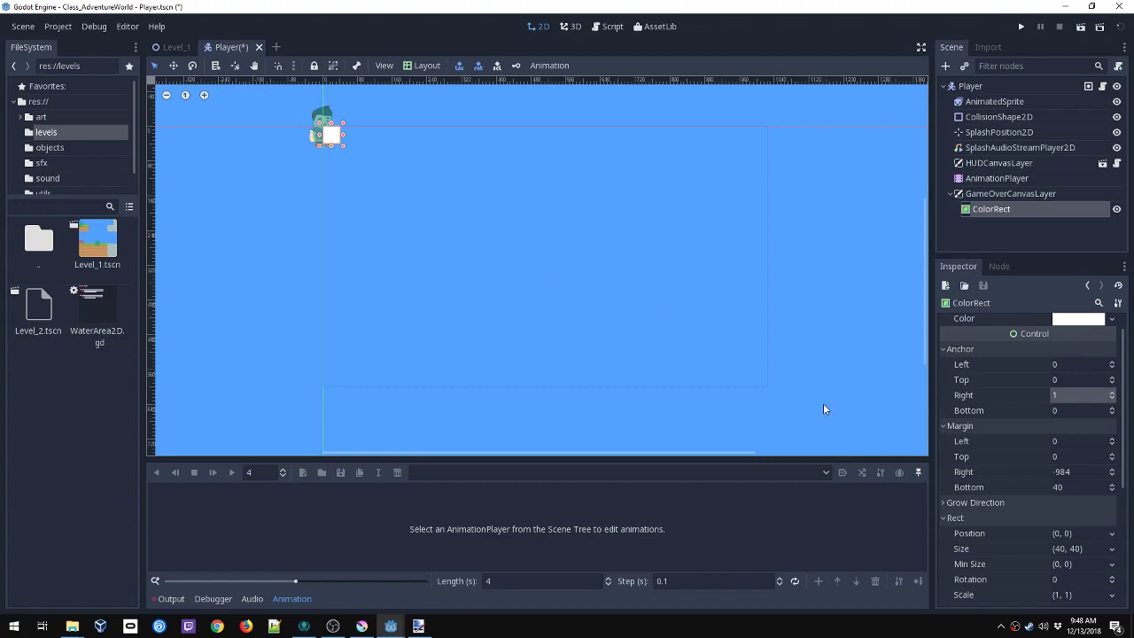
click(1068, 472)
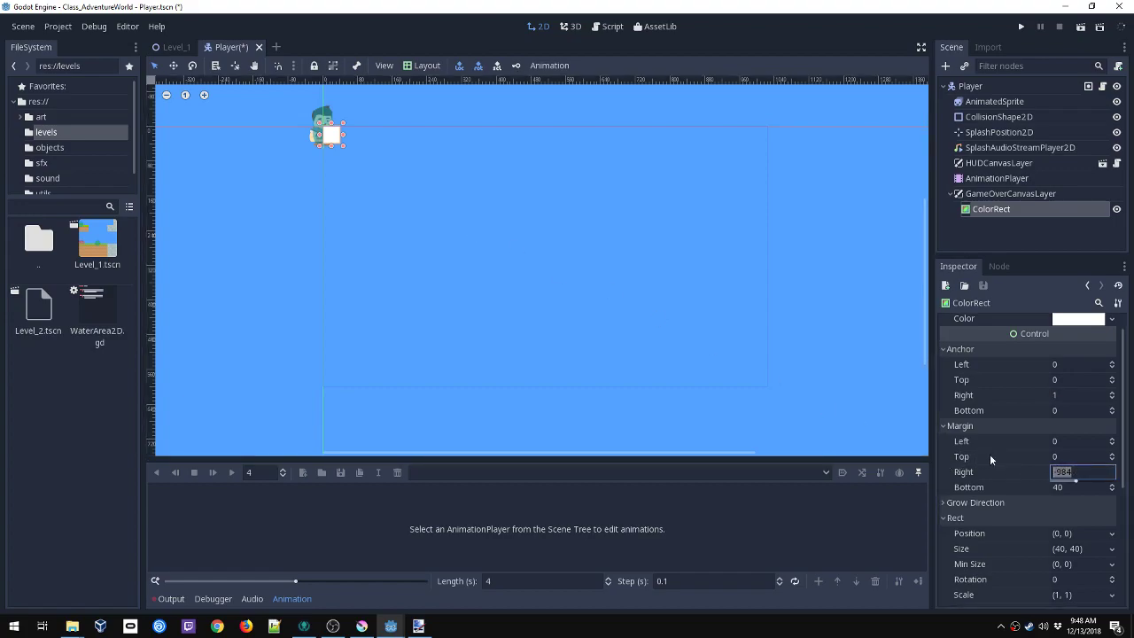
text(0)
key(Return)
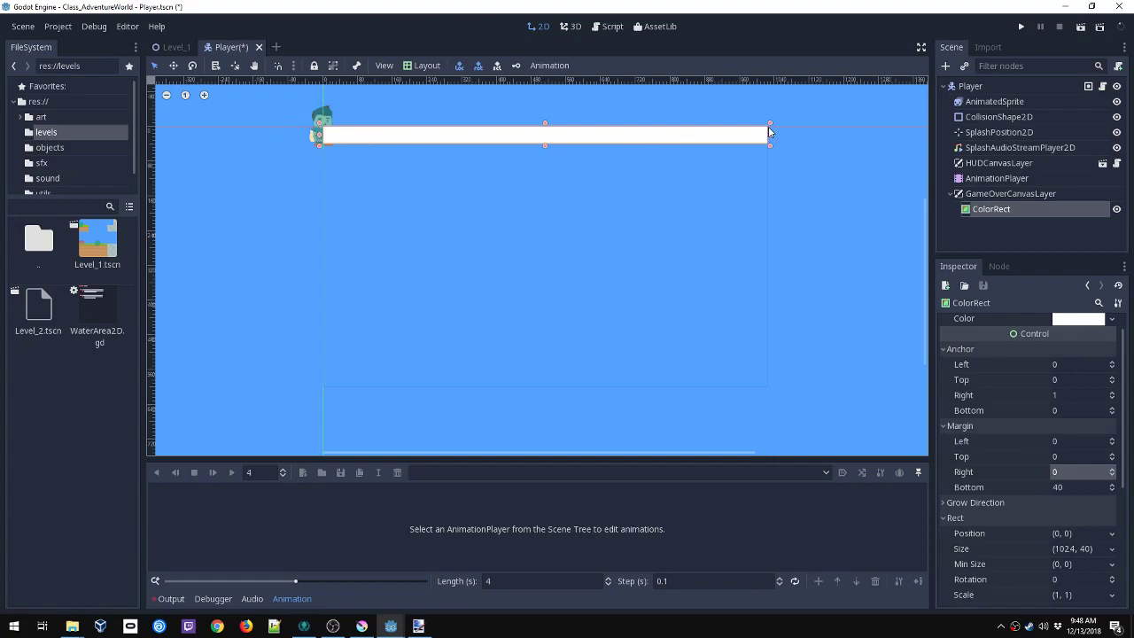
Step: Set bottom anchor 1 and bottom margin 0 to fill the screen, then save the scene
click(1070, 411)
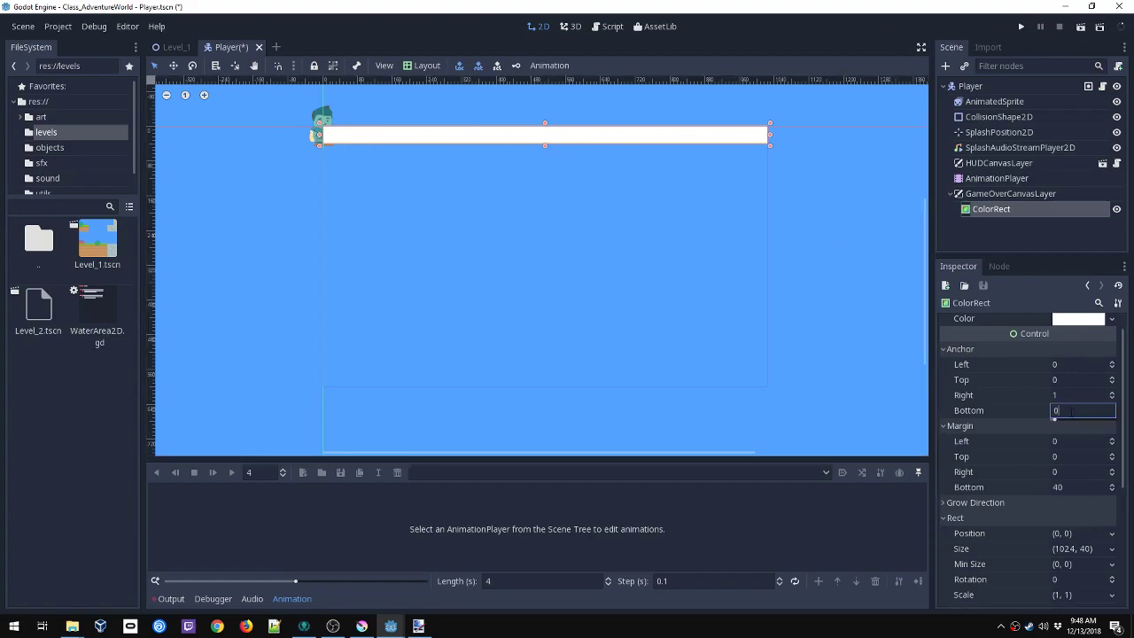
text(1)
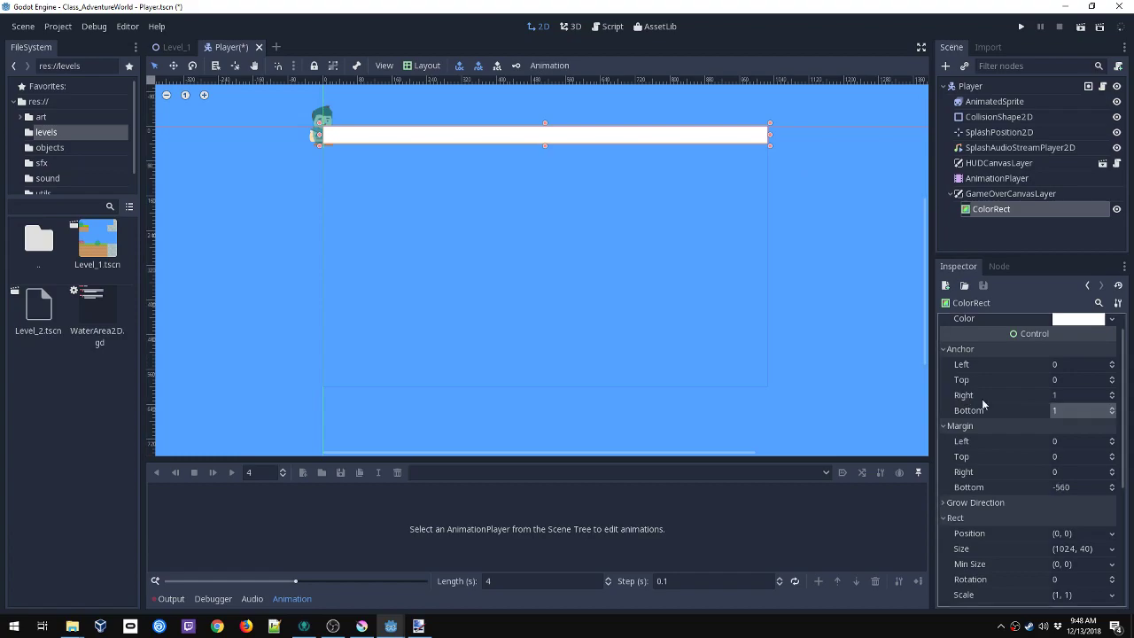
click(1076, 487)
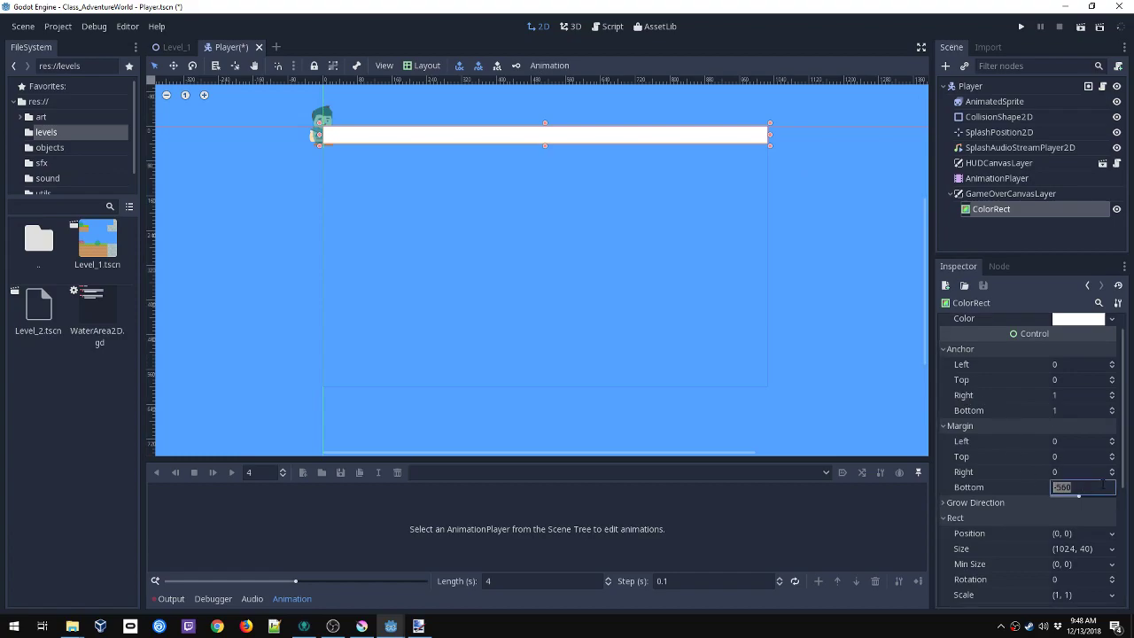
text(0)
key(Return)
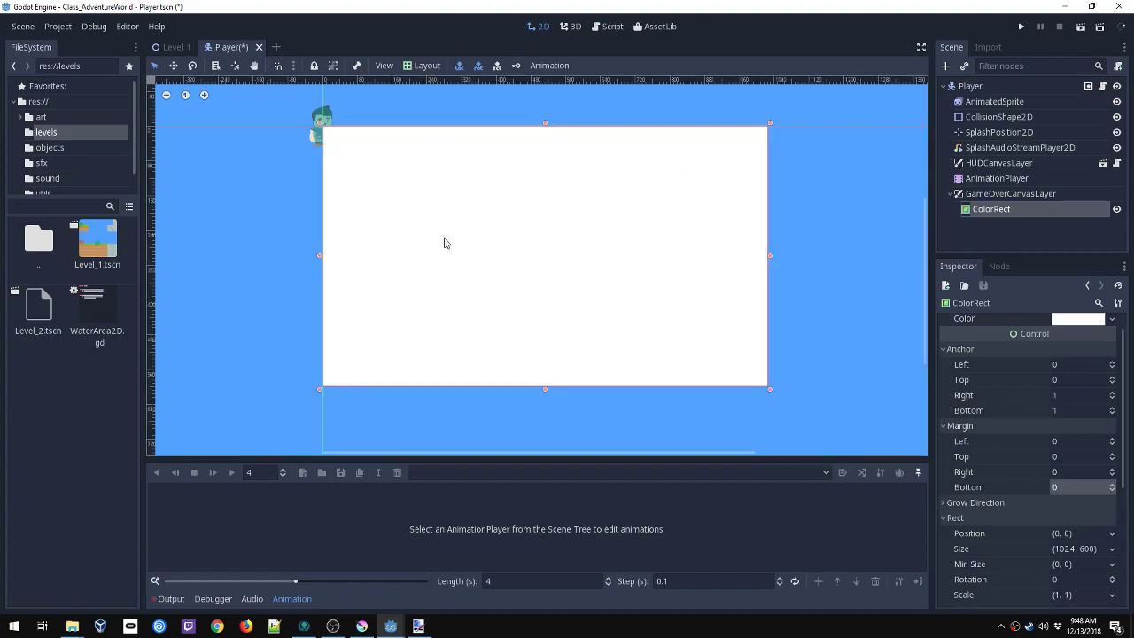
key(ctrl+s)
Step: Make the ColorRect black with an alpha of about 155
click(1072, 319)
drag(980, 461, 828, 552)
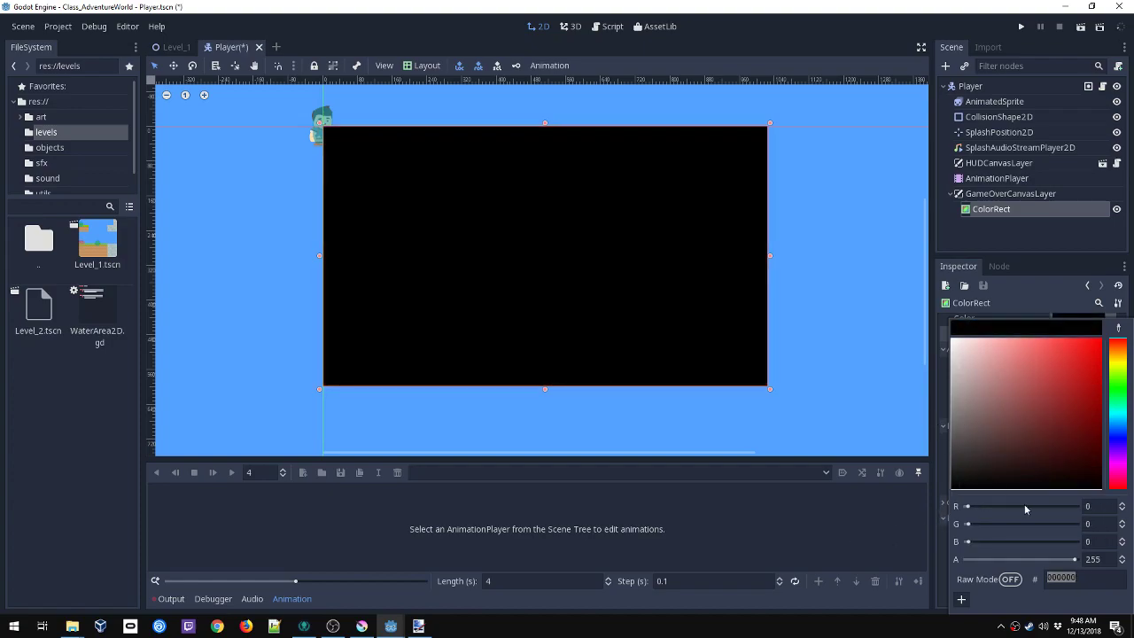
drag(1075, 559, 1030, 560)
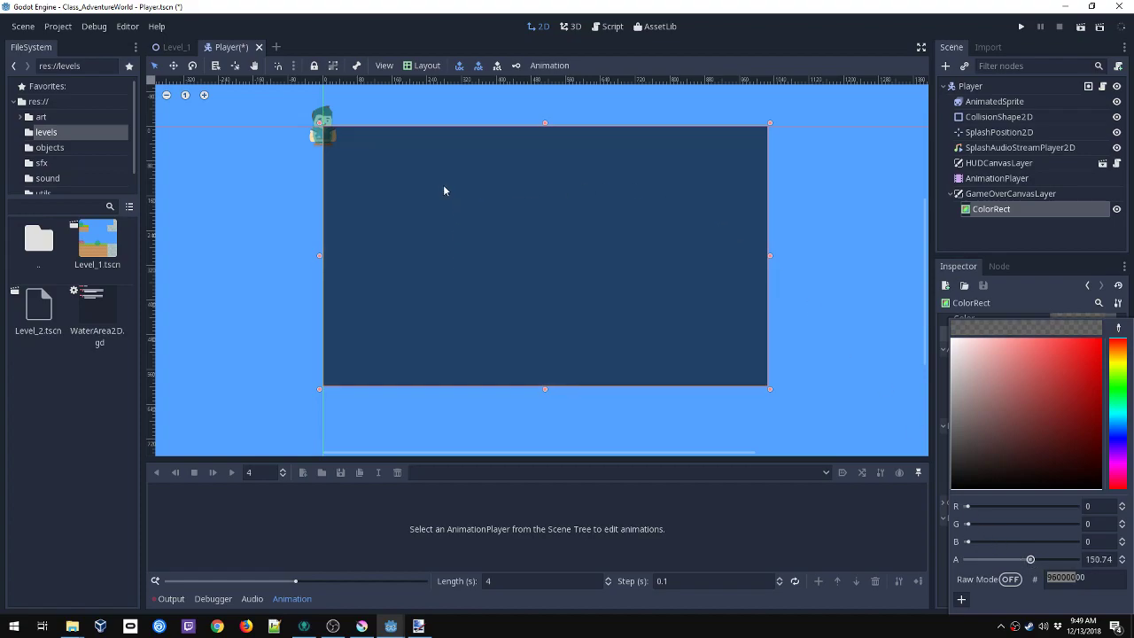
drag(1030, 560, 991, 558)
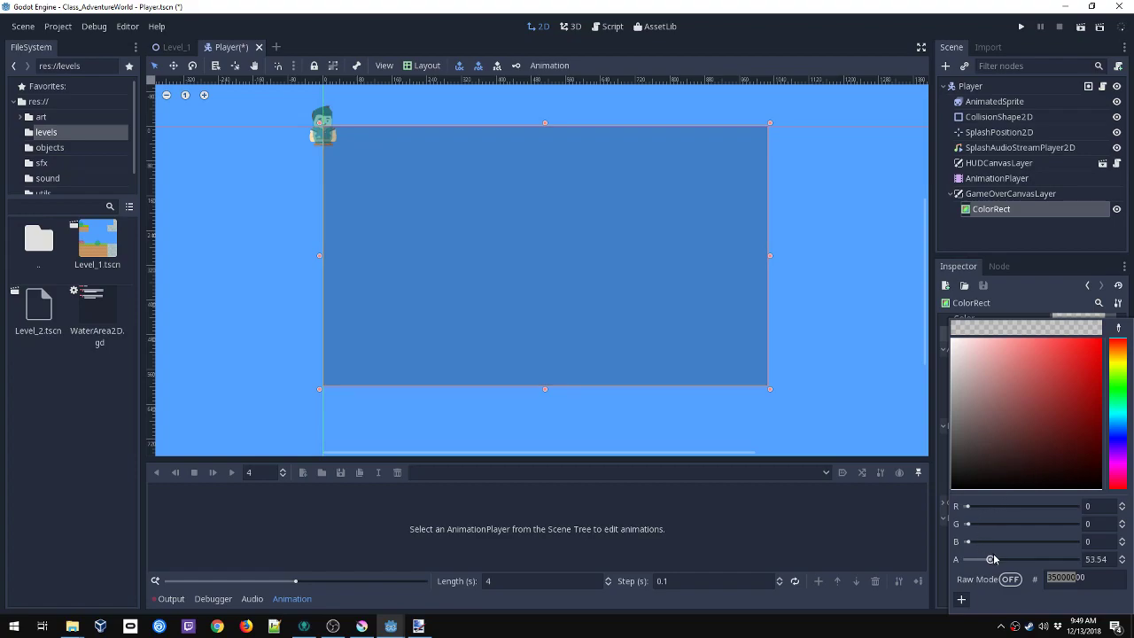
drag(992, 559, 1034, 563)
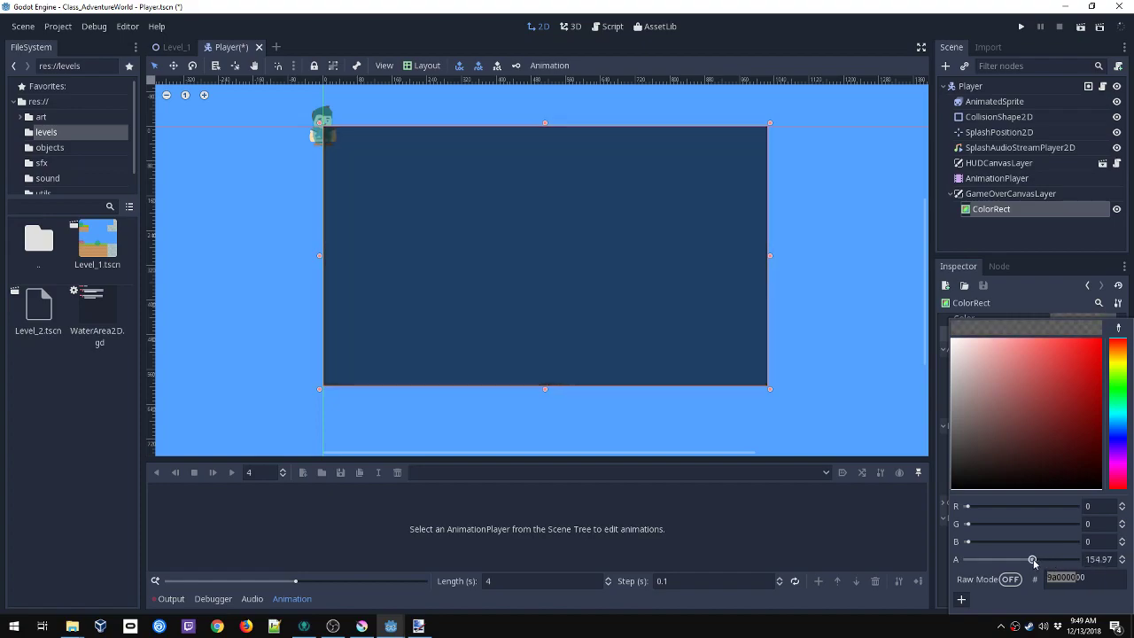
click(926, 525)
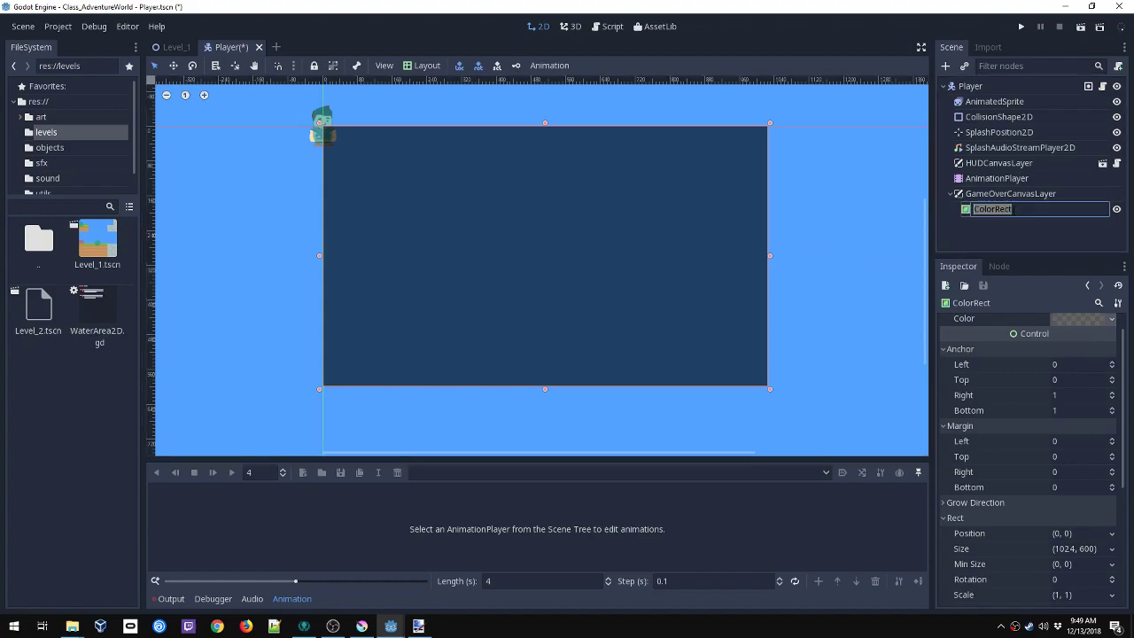
Step: Rename the rectangle to BackdropColorRect
key(Home)
text(Backdrop)
key(Return)
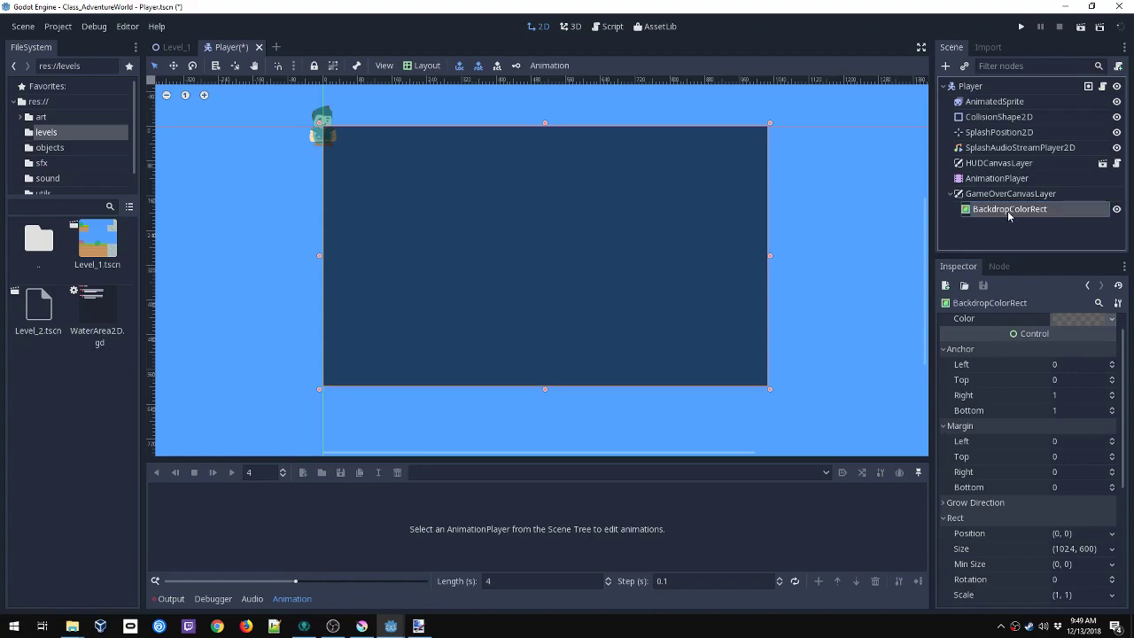
Step: Create a TextureRect, found among the Control node types, under BackdropColorRect
right_click(990, 214)
click(997, 220)
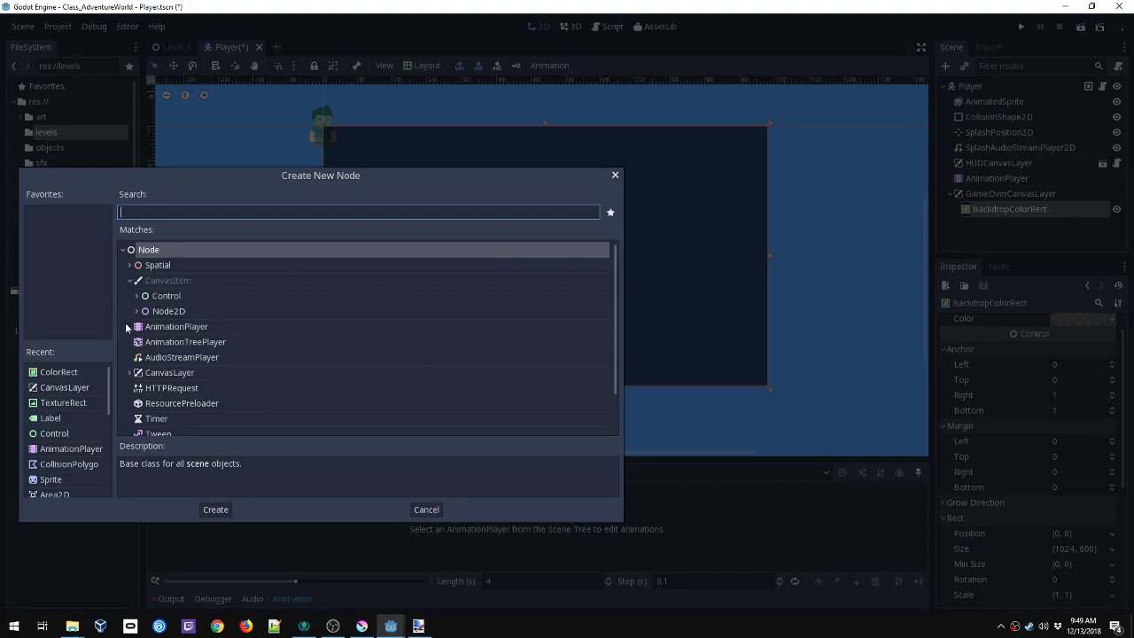
click(140, 300)
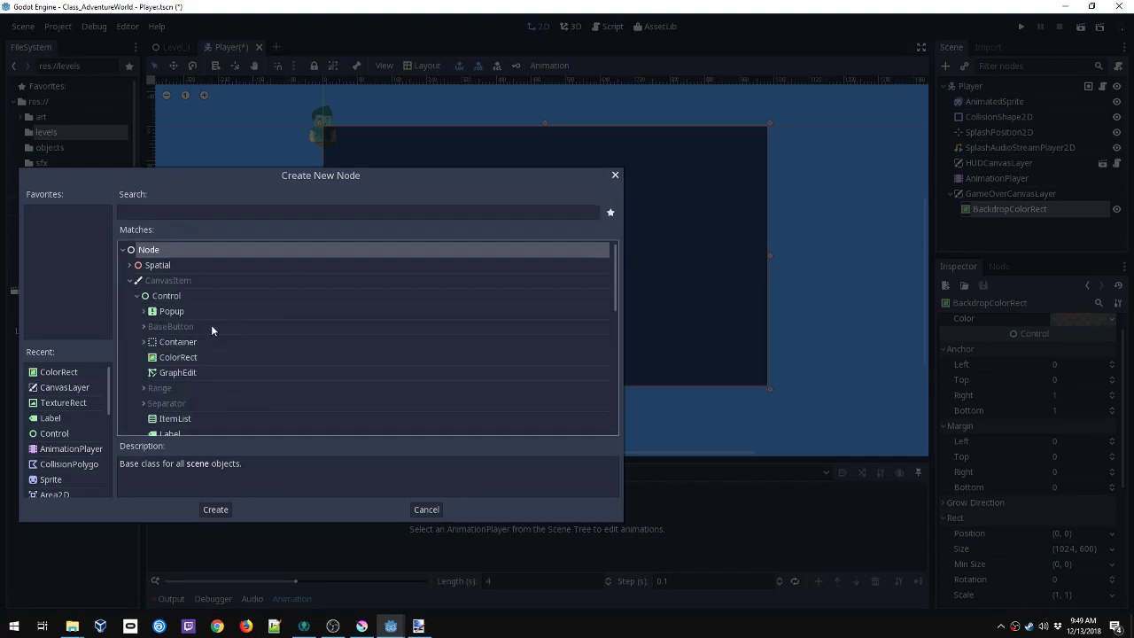
scroll(211, 330, down, 2)
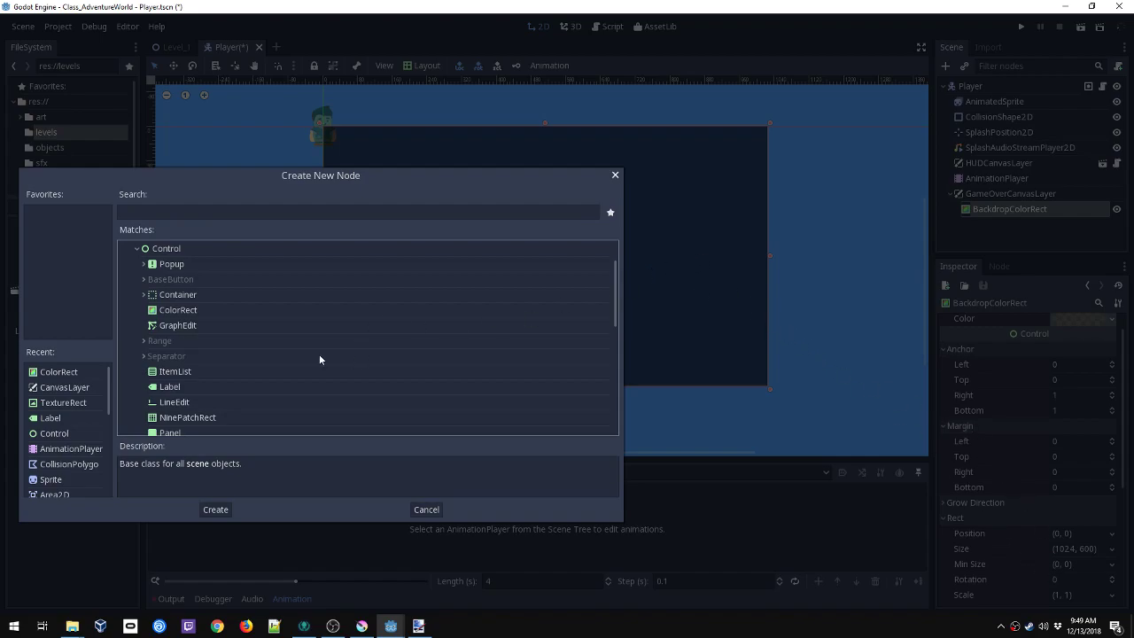
scroll(228, 357, down, 1)
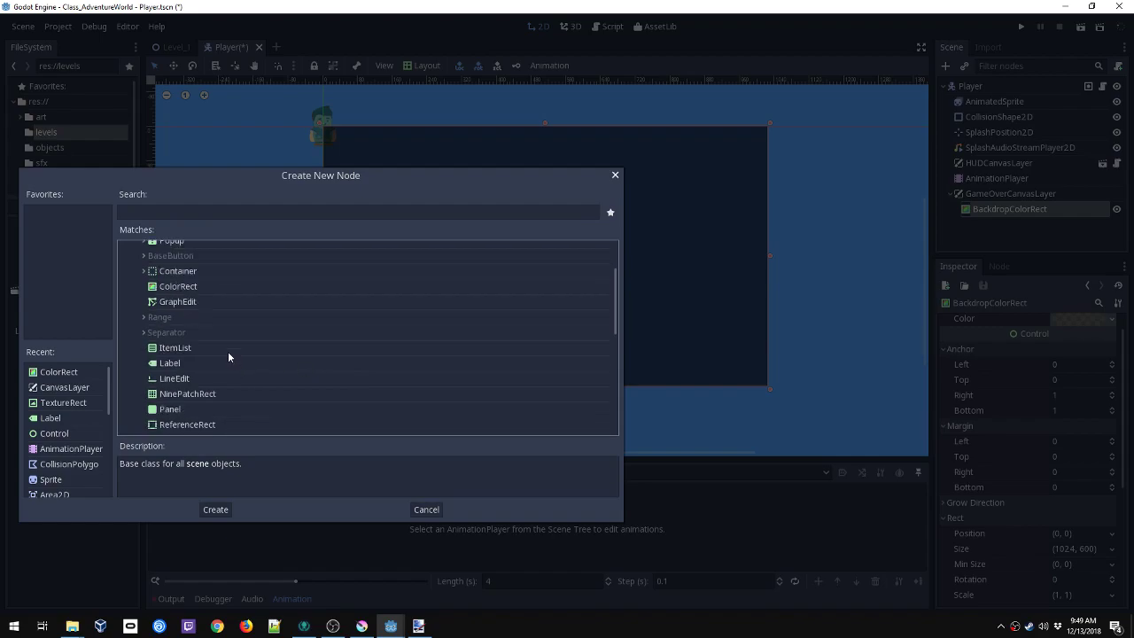
scroll(187, 387, down, 3)
scroll(186, 387, down, 1)
click(185, 383)
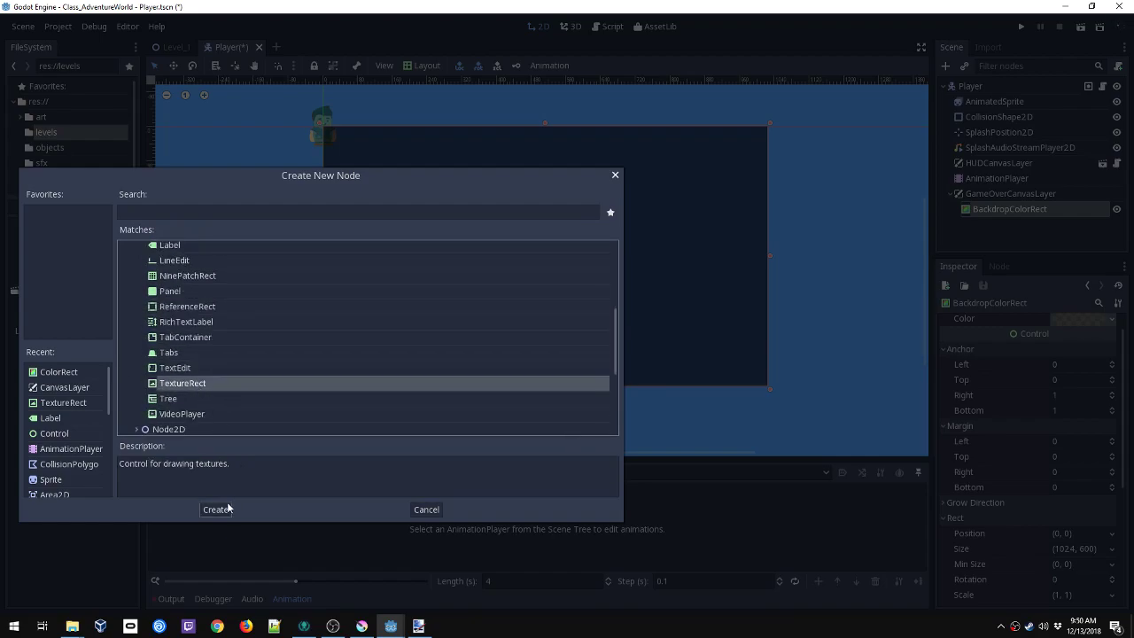
click(217, 509)
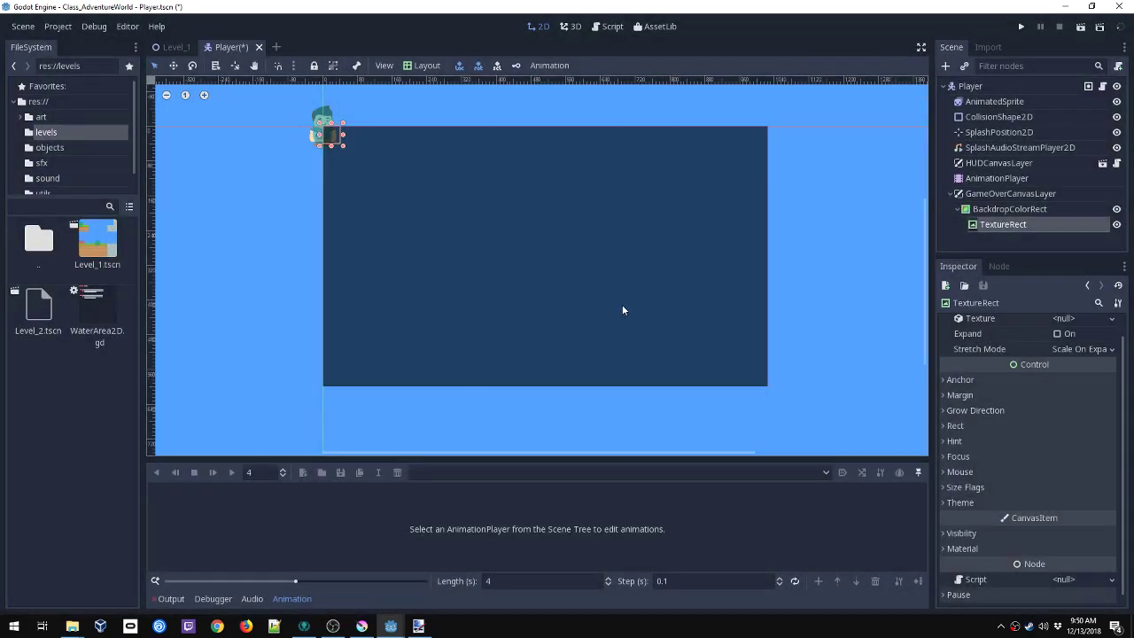
Step: Switch to paint.net and create a new 800×600 image
click(419, 627)
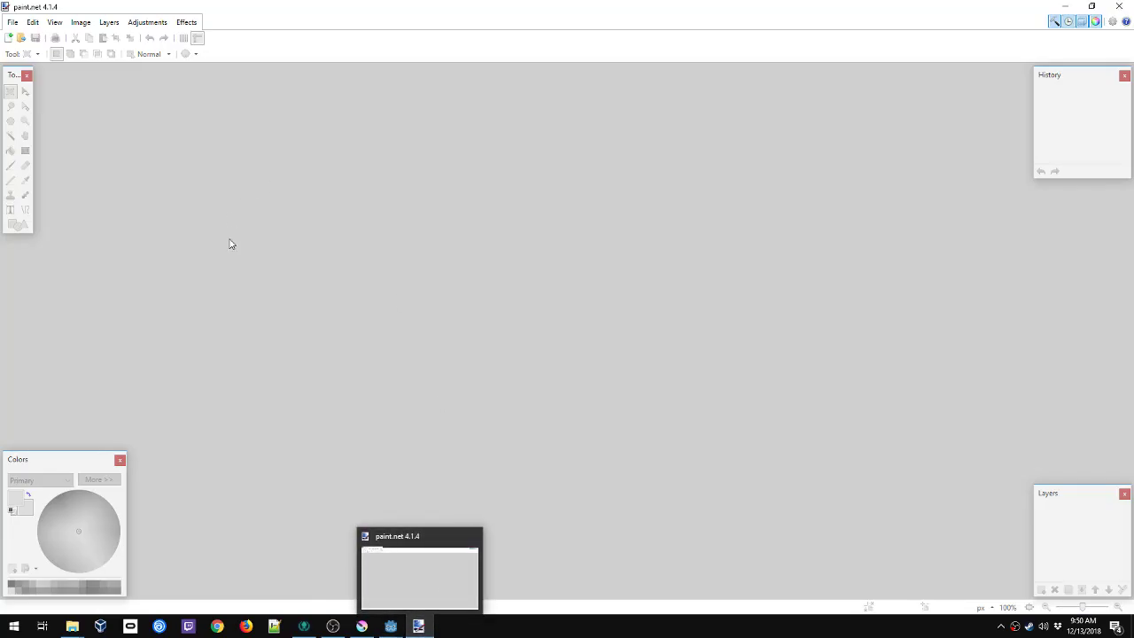
click(8, 38)
click(561, 385)
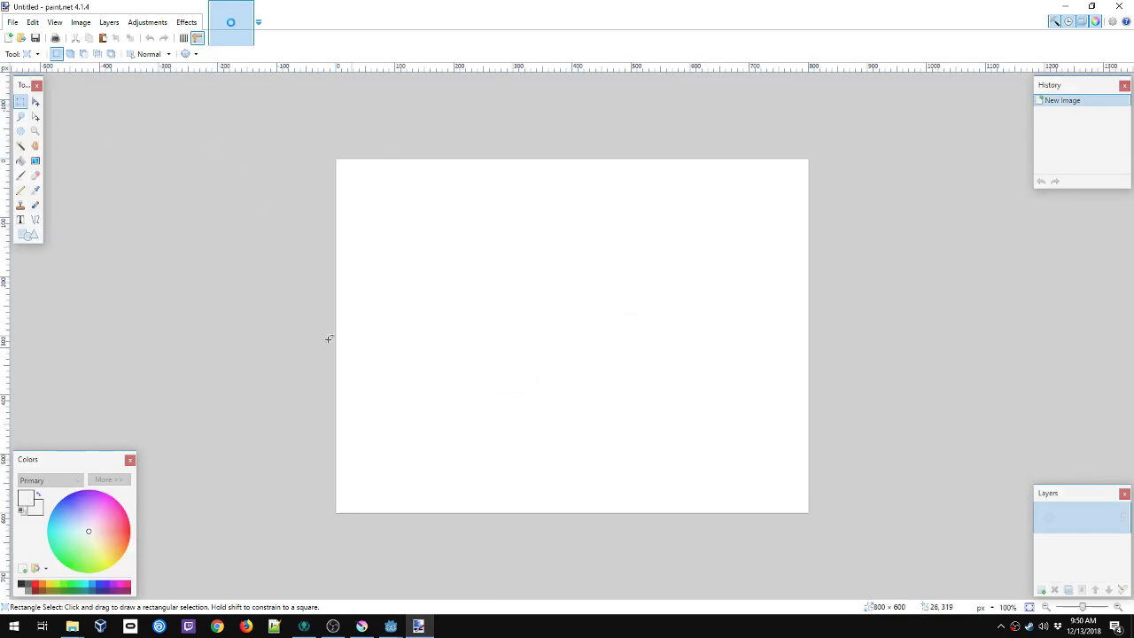
Step: Write test text 'Welcome' on the canvas, toggling the text colour between black and white
ctrl+scroll(529, 278, up, 1)
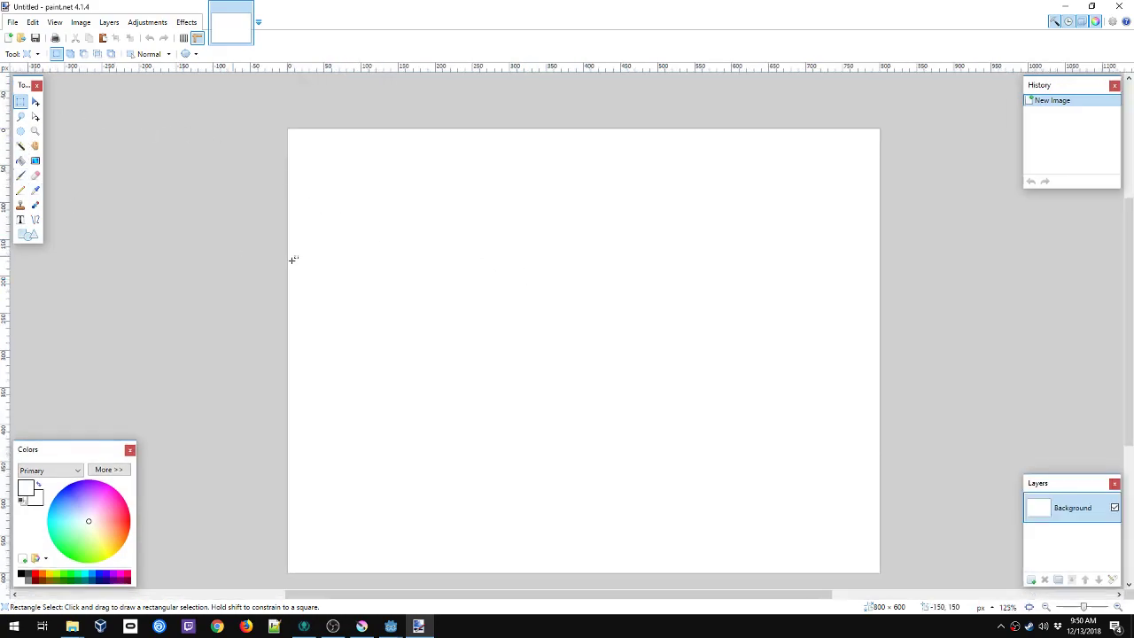
click(21, 219)
click(351, 240)
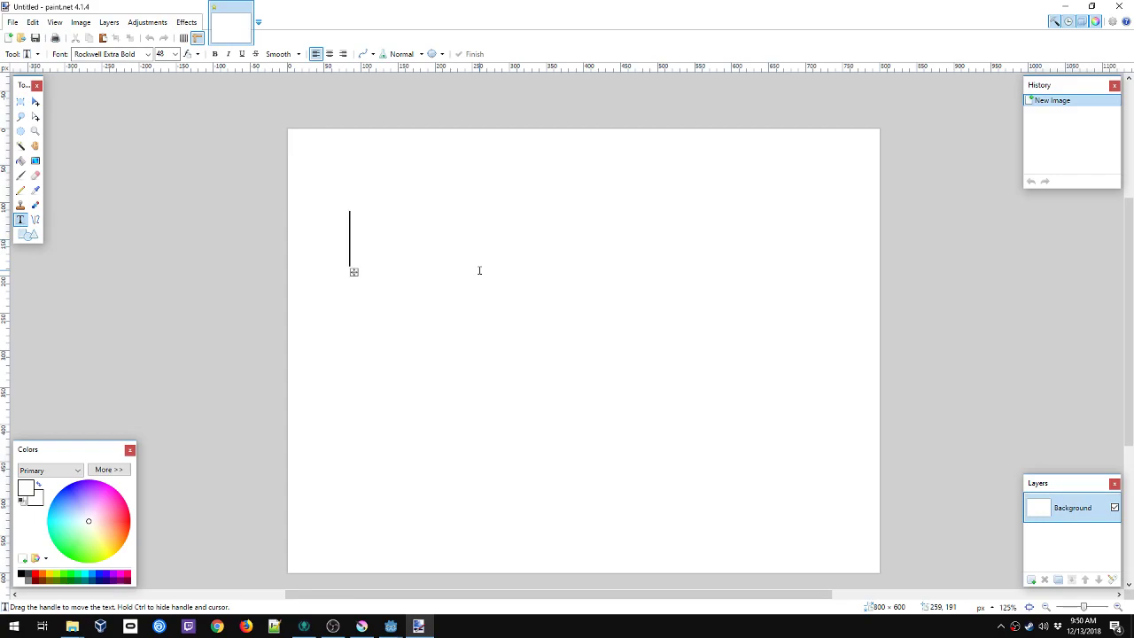
text(Welcome)
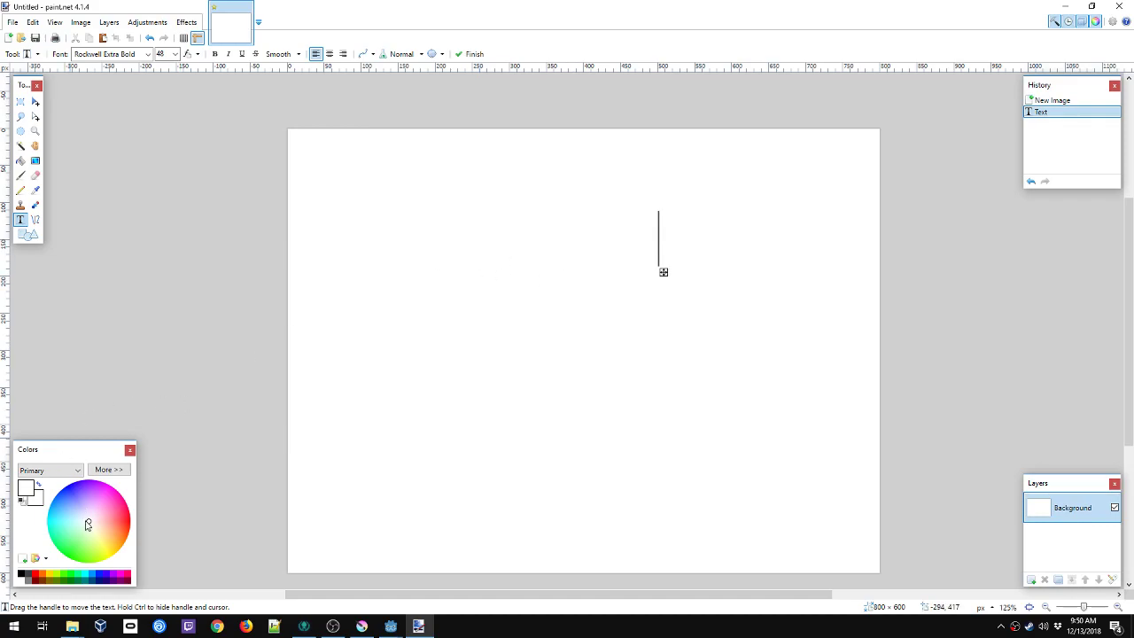
click(21, 574)
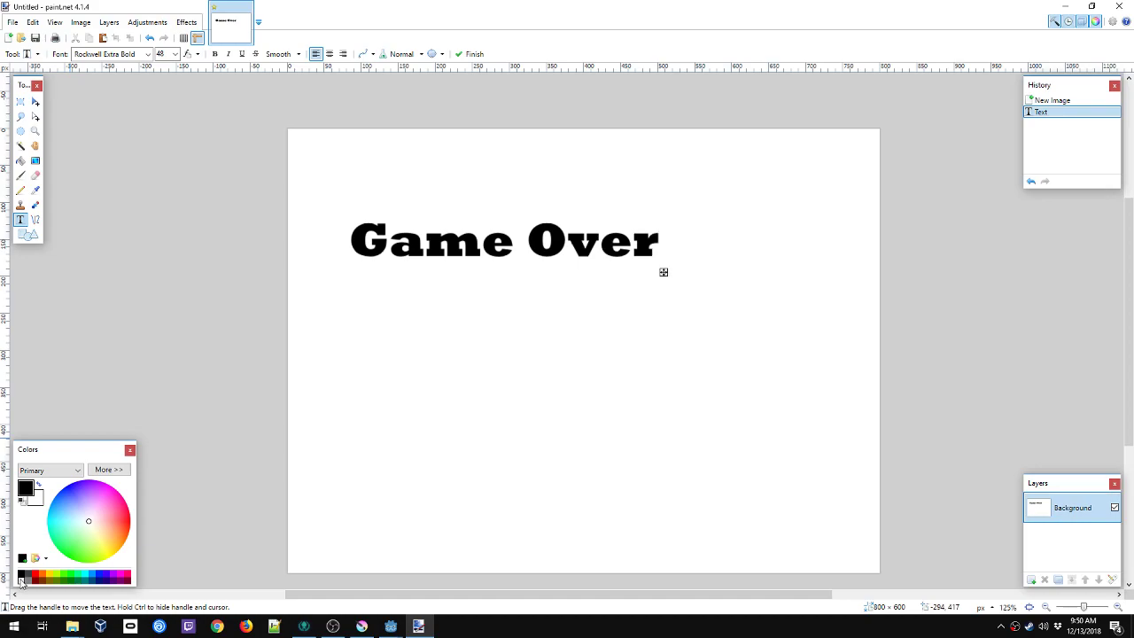
click(21, 581)
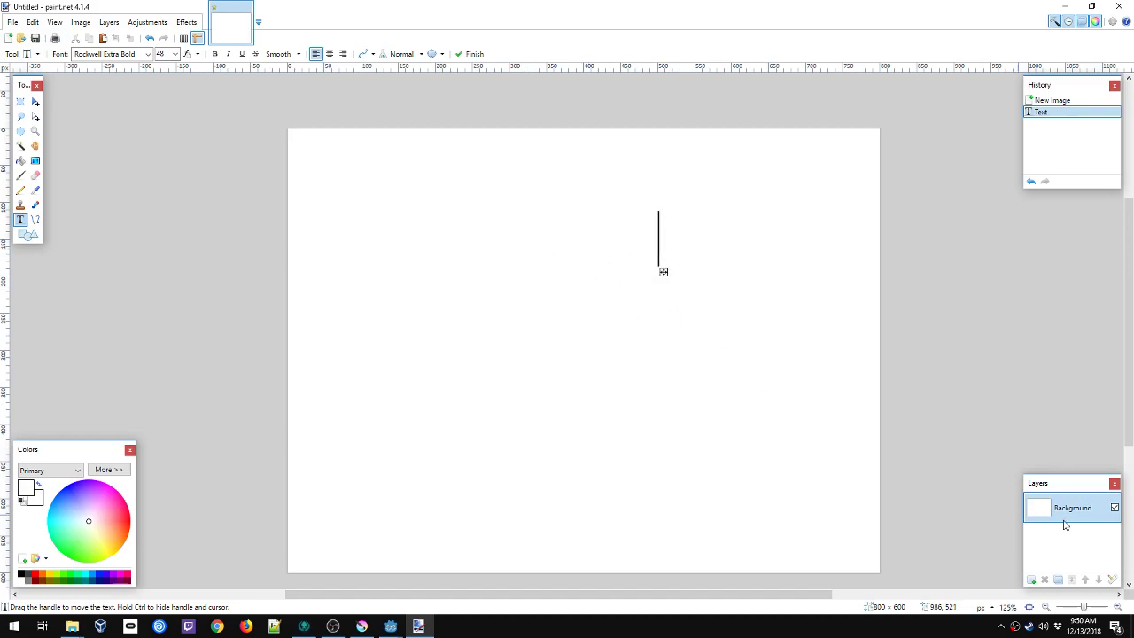
key(Escape)
Step: Clear the entire canvas to full transparency
key(ctrl+a)
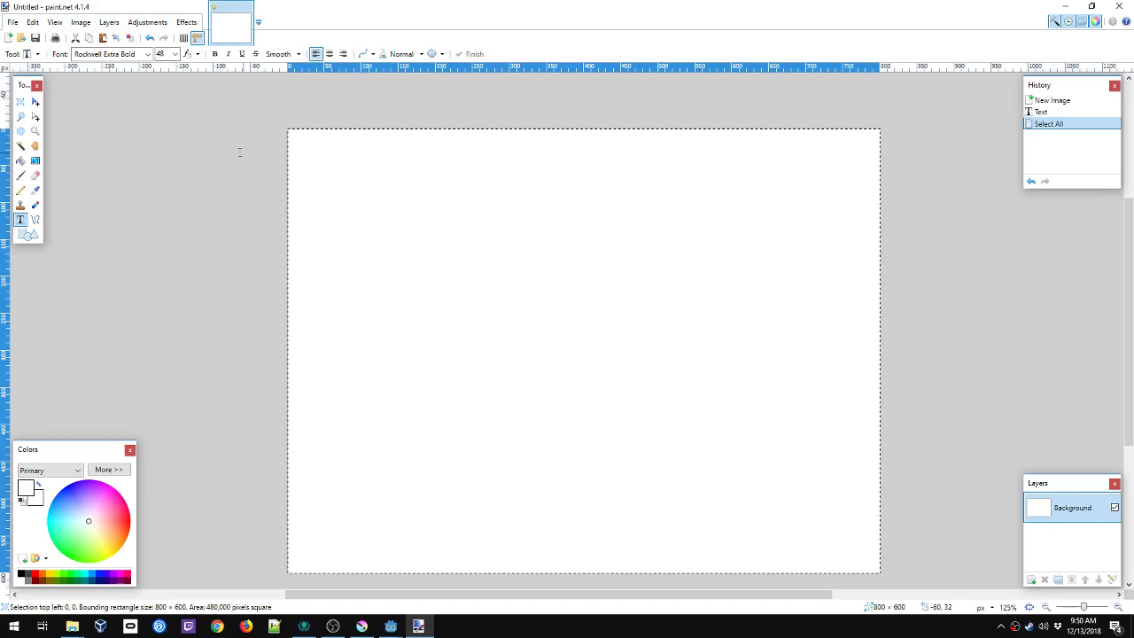
click(20, 101)
mouse_move(248, 113)
mouse_down()
mouse_move(865, 552)
mouse_move(885, 578)
mouse_up()
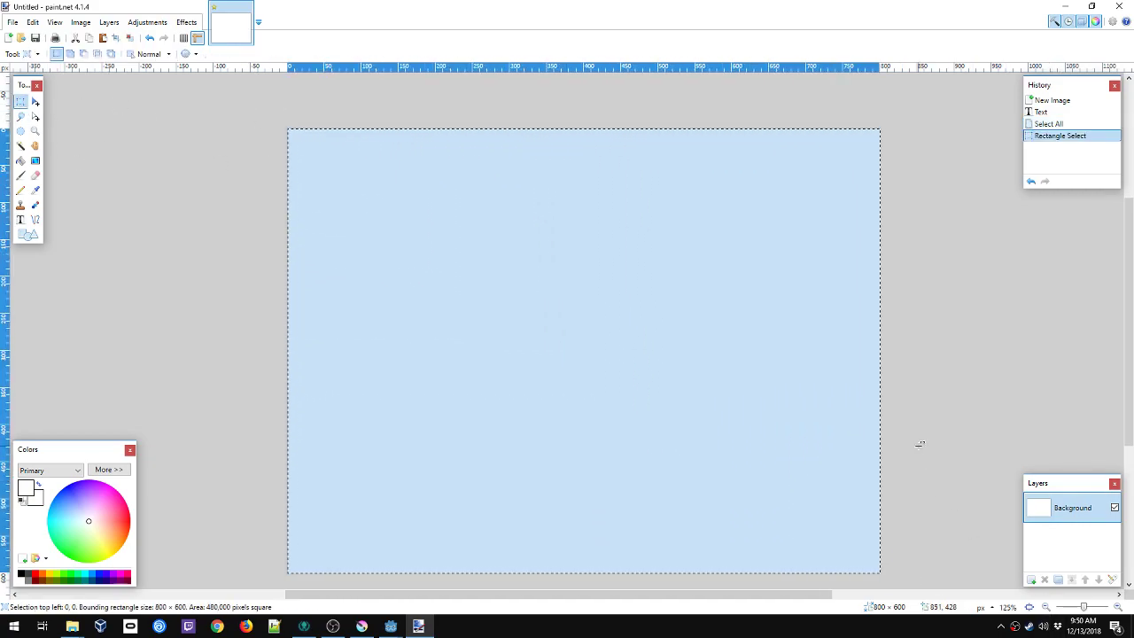
key(Delete)
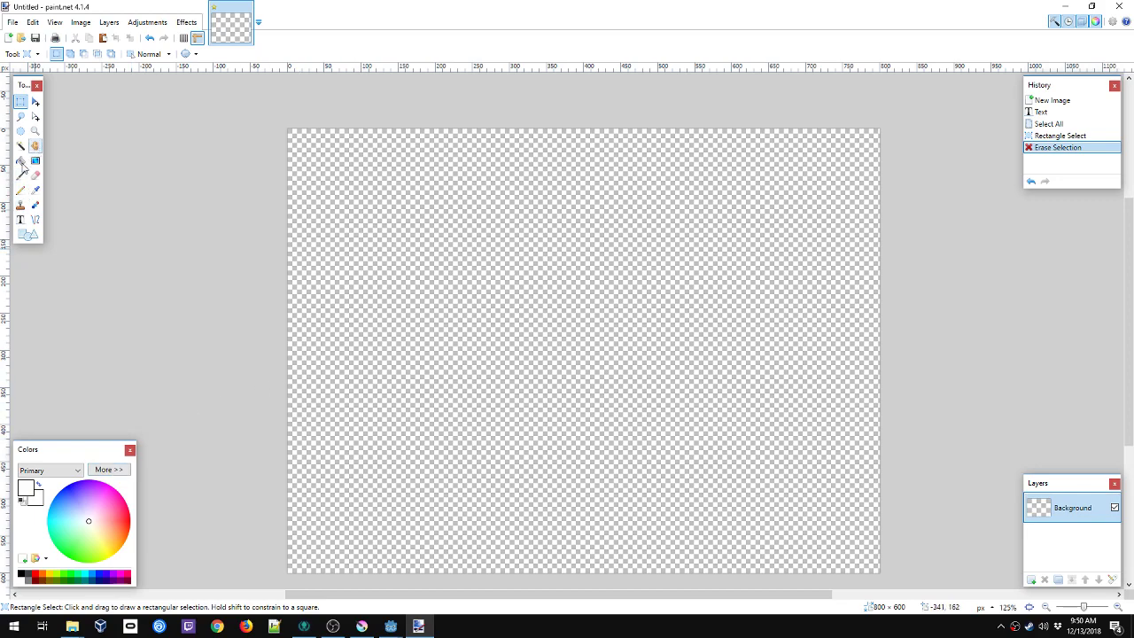
Step: Type 'Game Over' in white near the upper left of the canvas
click(21, 219)
click(355, 266)
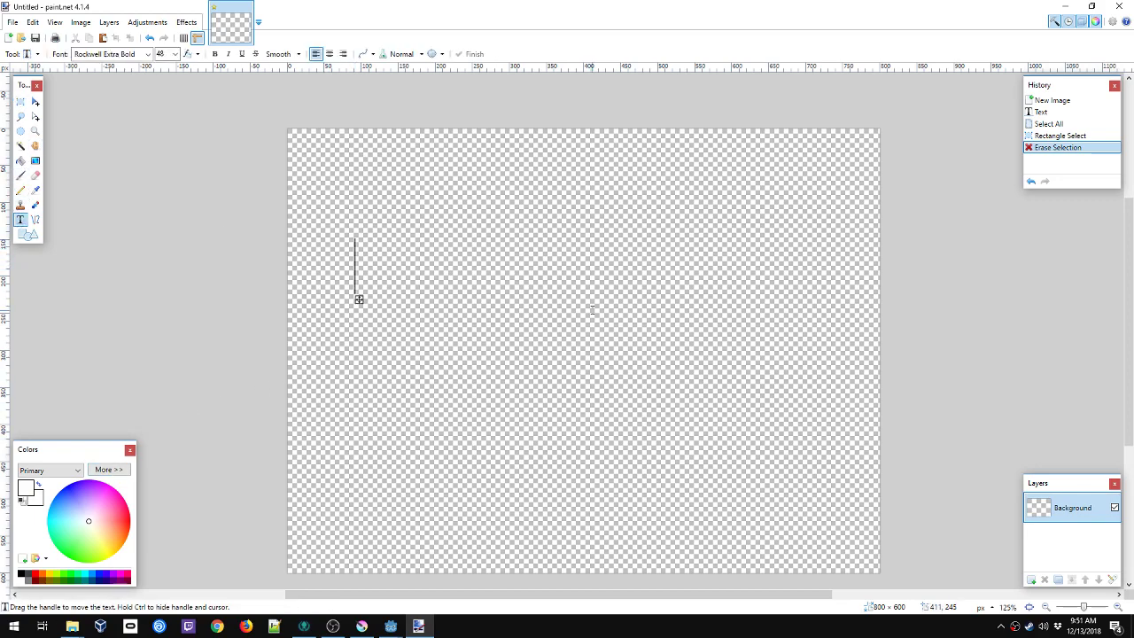
text(Game Over)
ctrl+scroll(493, 282, up, 1)
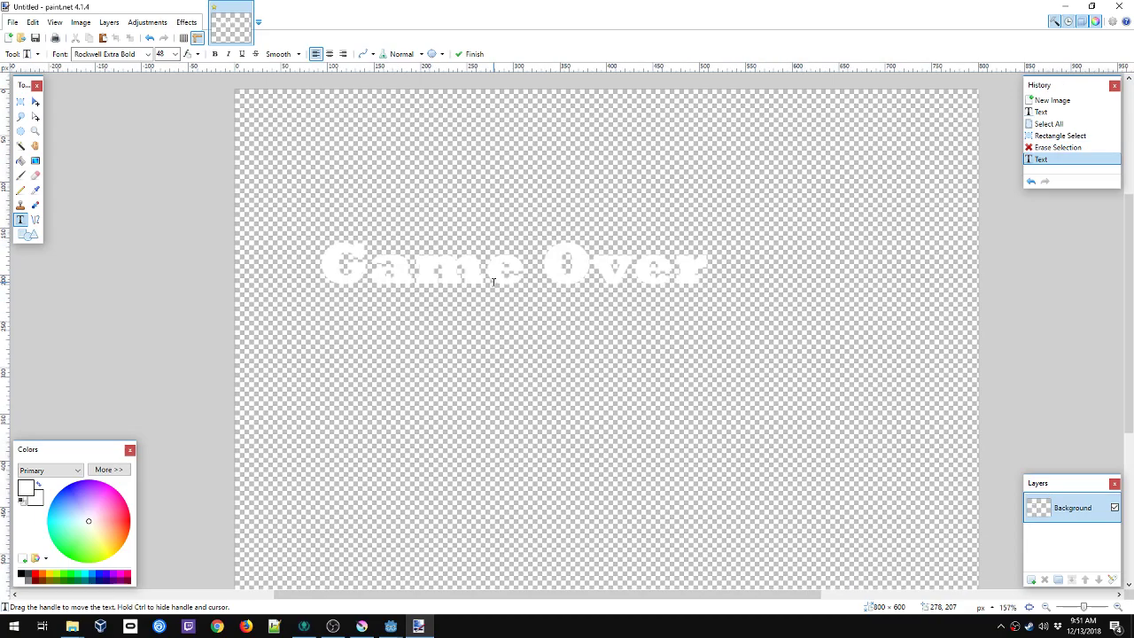
ctrl+scroll(494, 282, up, 4)
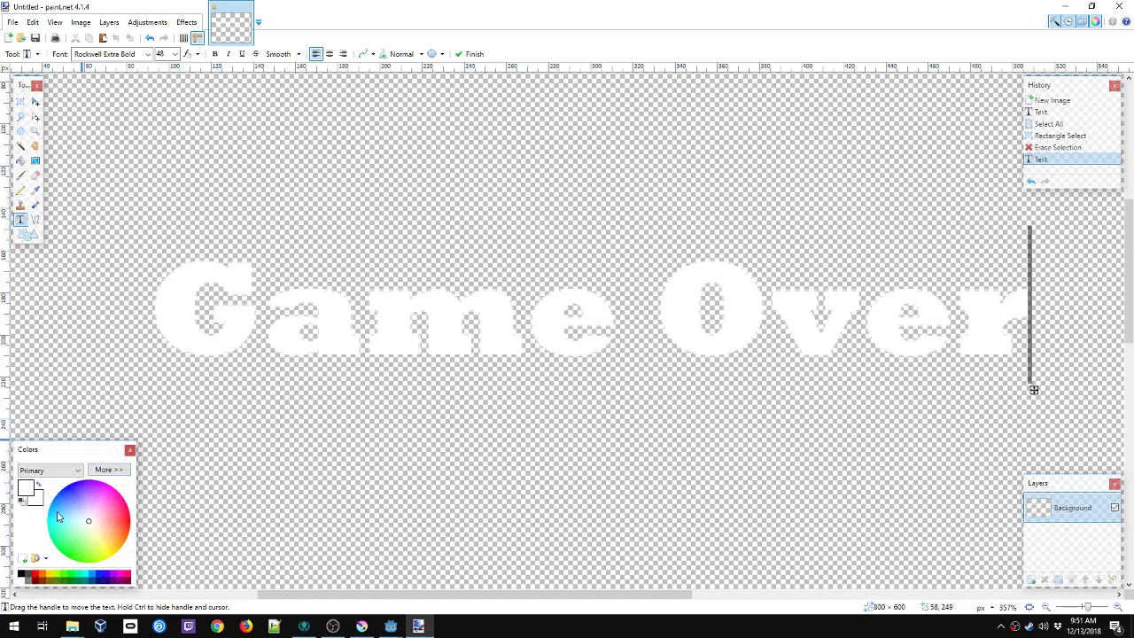
Step: Erase small spots around the top, left edge and lower left of the G
click(35, 175)
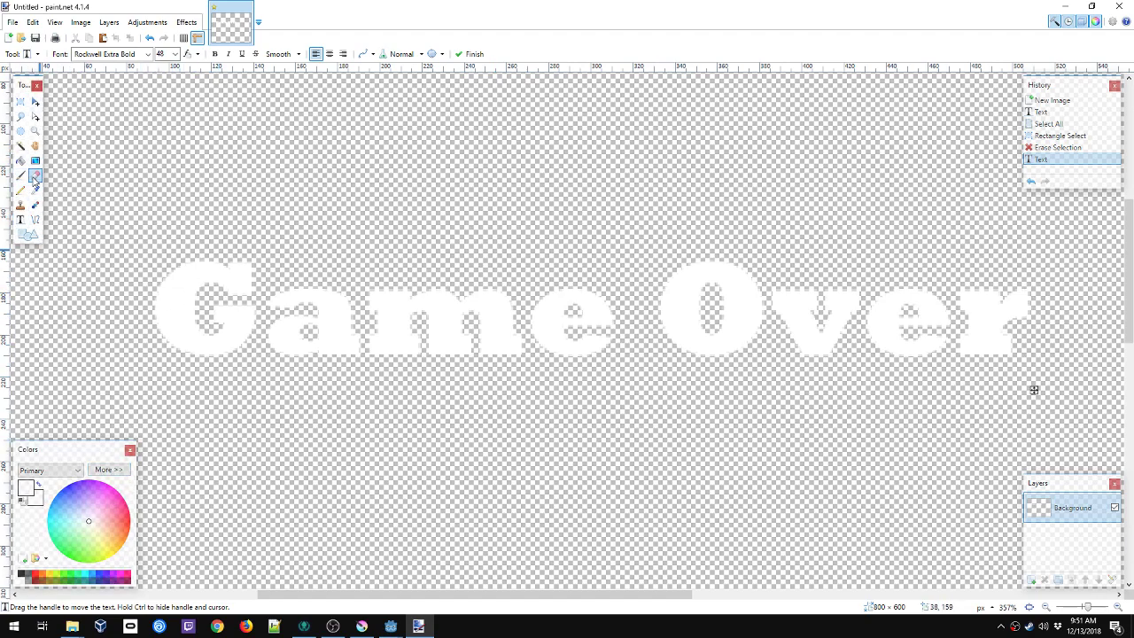
click(180, 283)
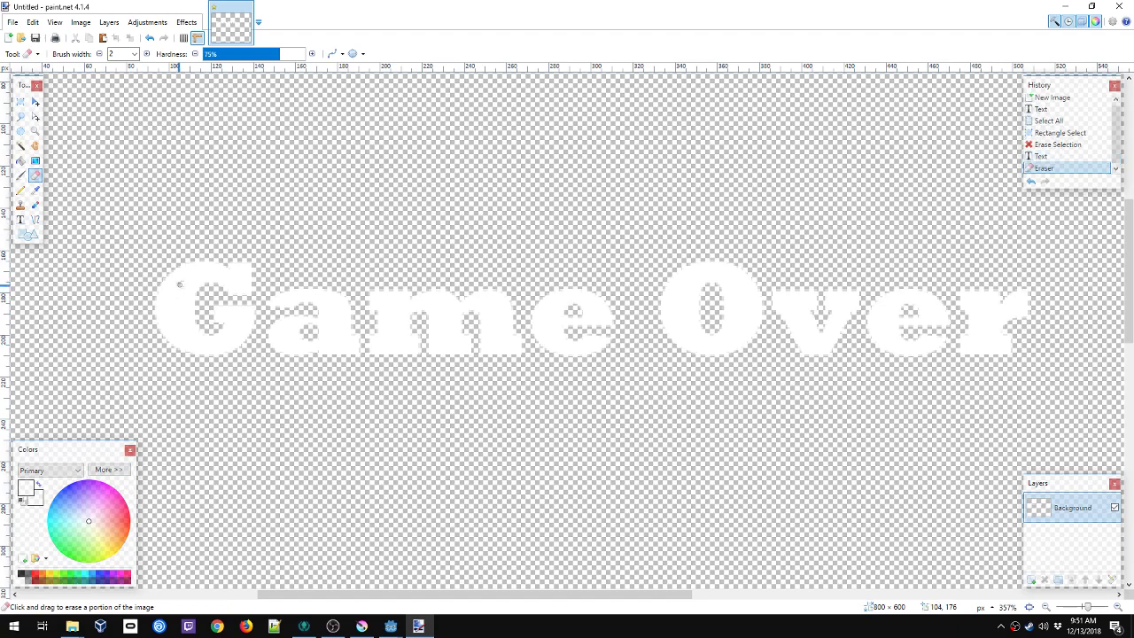
click(180, 284)
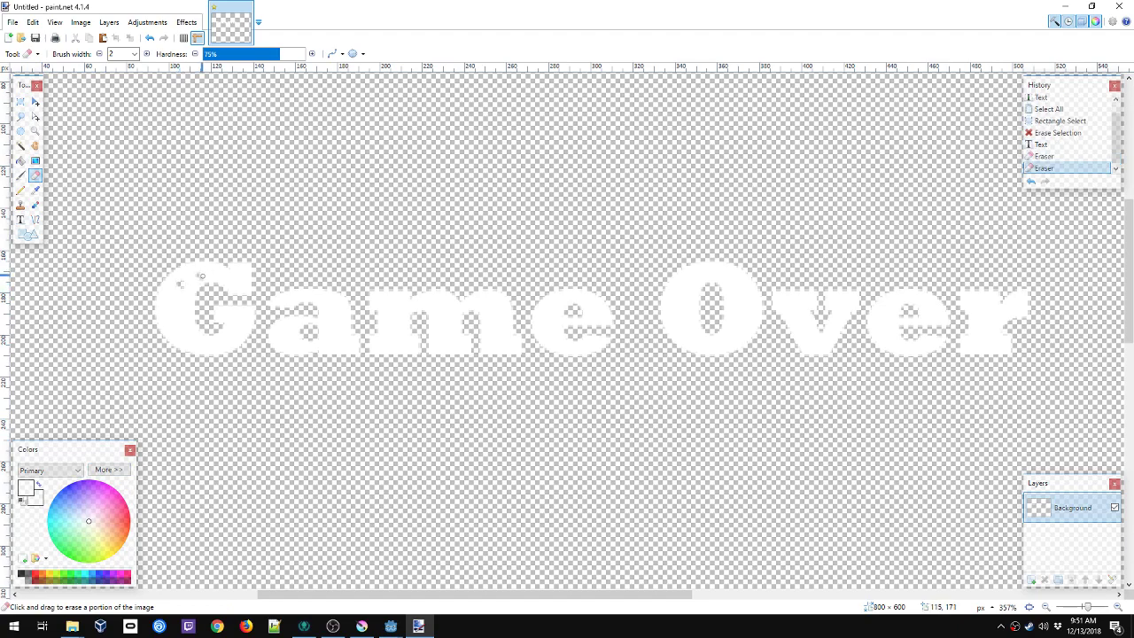
click(262, 334)
key(ctrl+z)
key(ctrl+z)
key(ctrl+z)
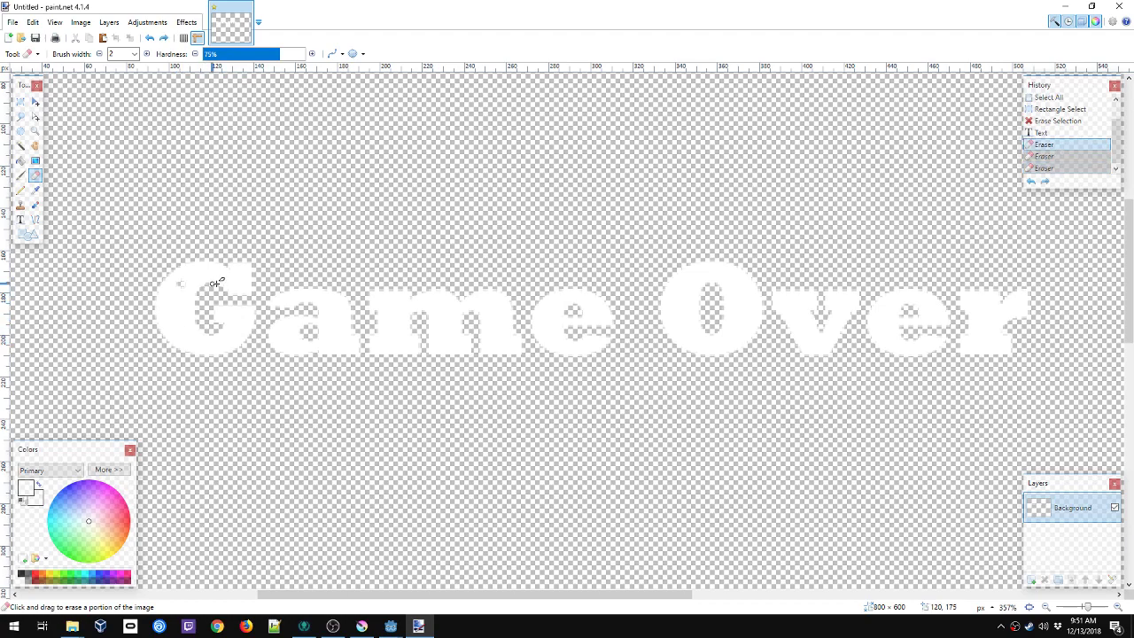
click(240, 274)
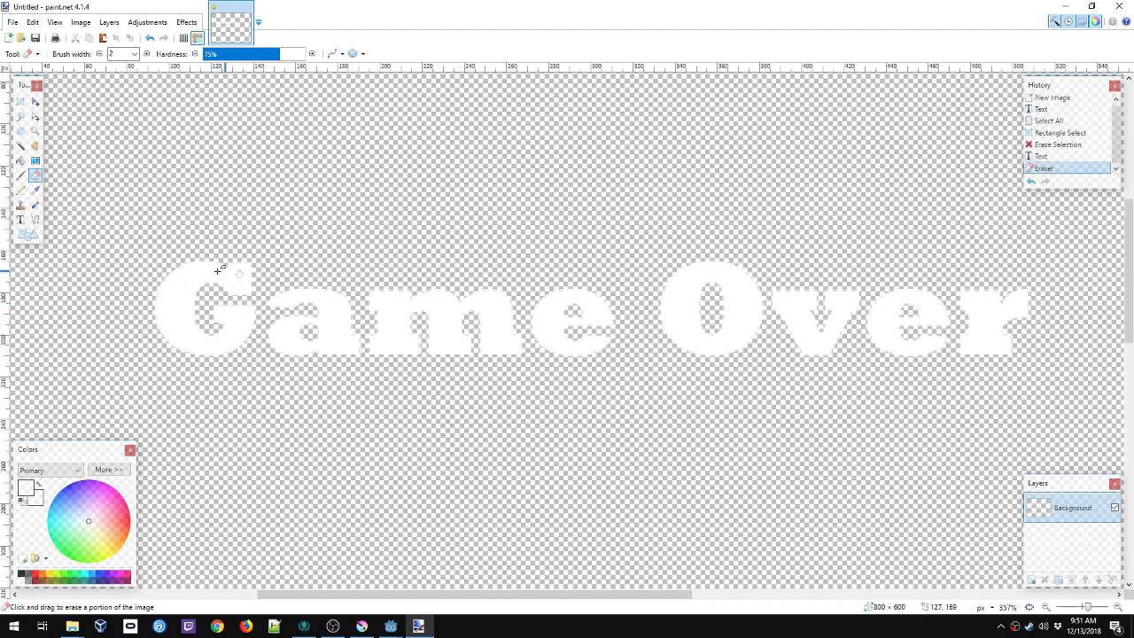
click(174, 284)
click(180, 329)
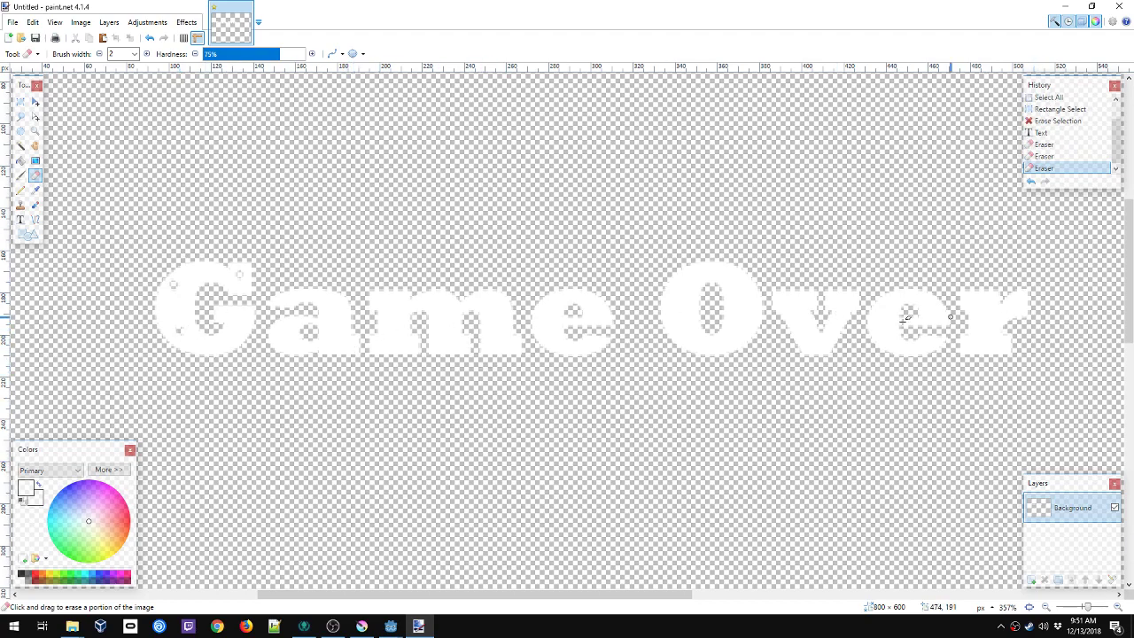
Step: Bring up the save dialog, cancel it, and adjust the view of the lettering
key(ctrl+s)
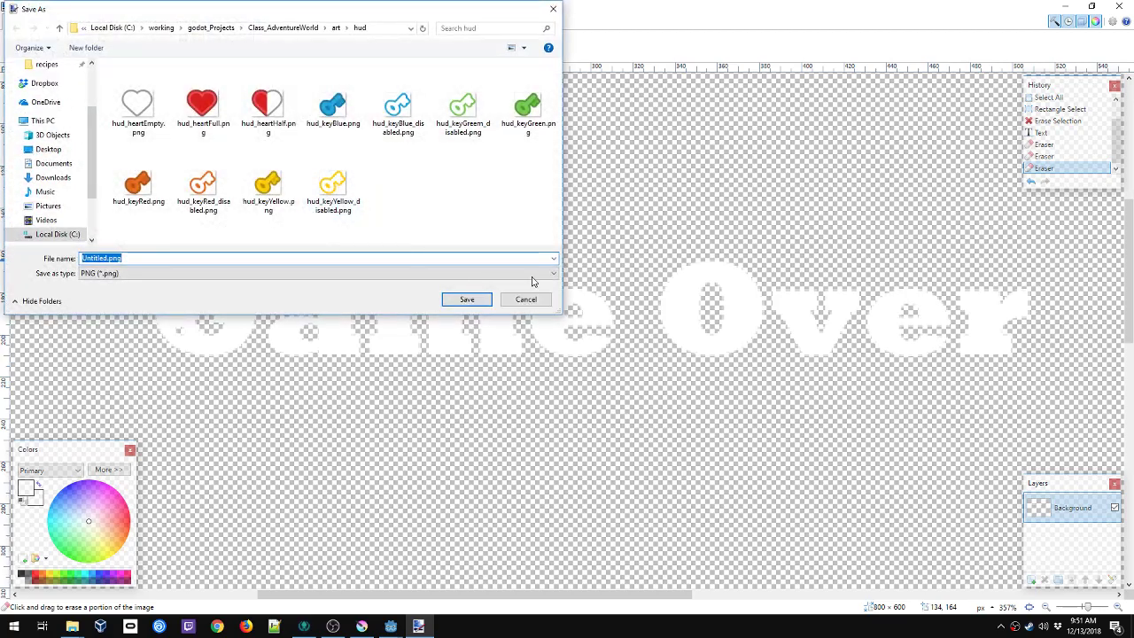
click(526, 298)
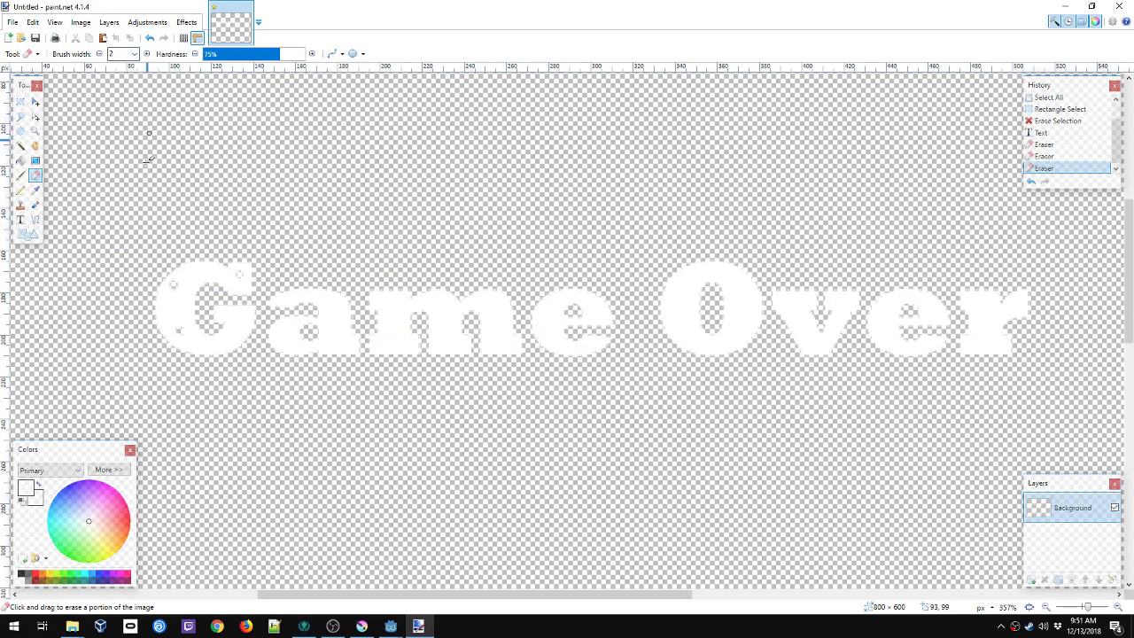
ctrl+scroll(337, 266, down, 3)
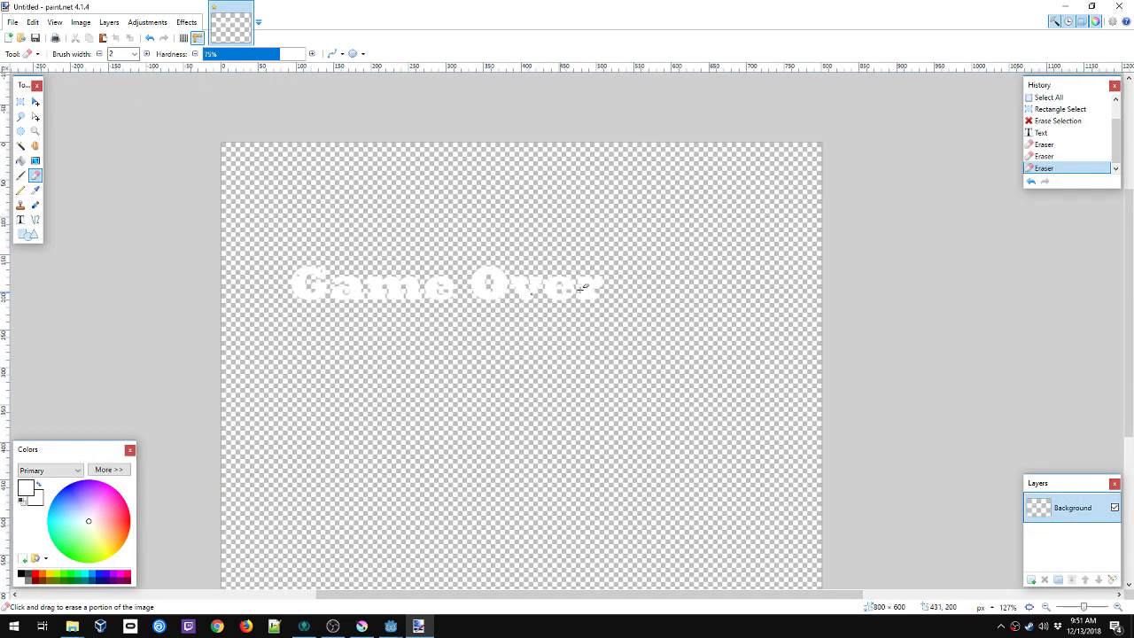
ctrl+scroll(350, 261, up, 4)
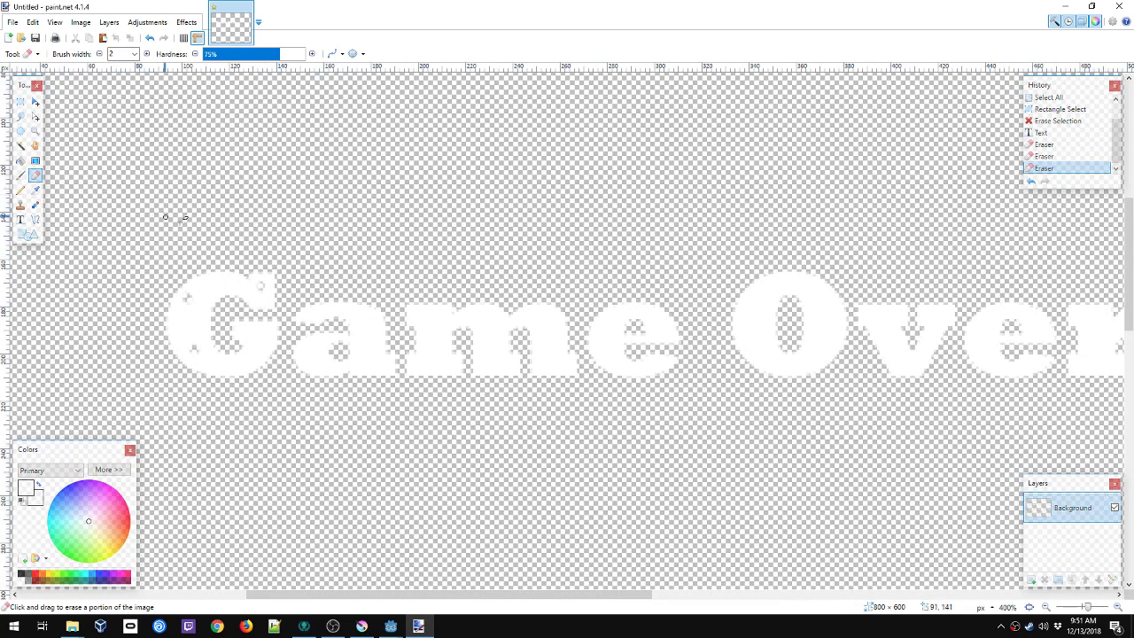
middle_drag(408, 276, 342, 267)
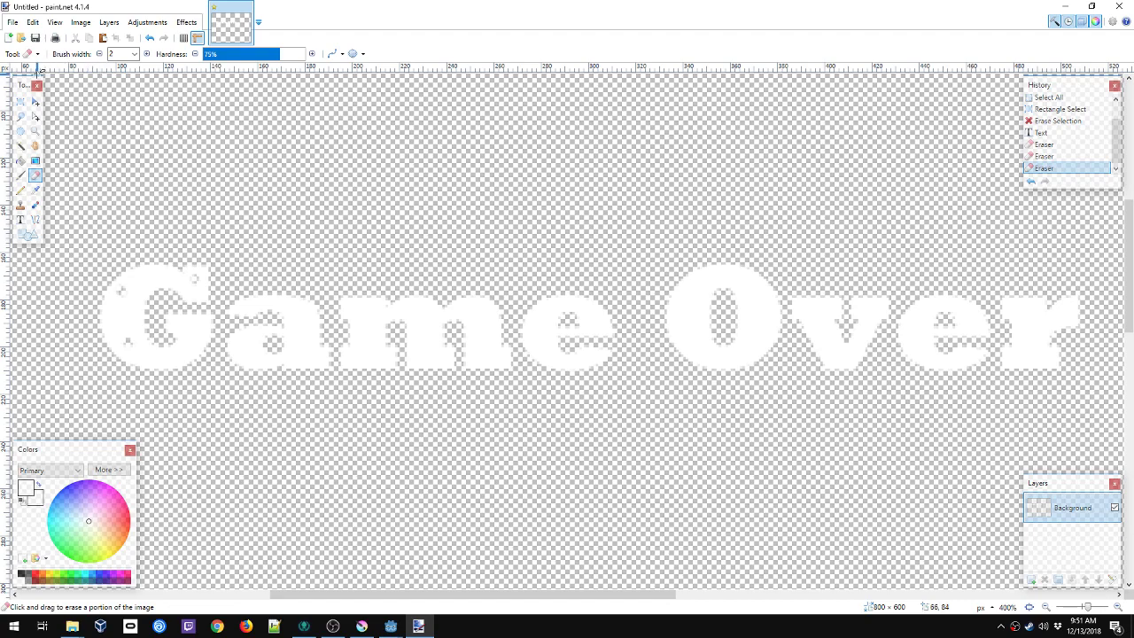
Step: Select the Game Over text and crop the canvas to it, leaving 425×53 pixels
click(20, 101)
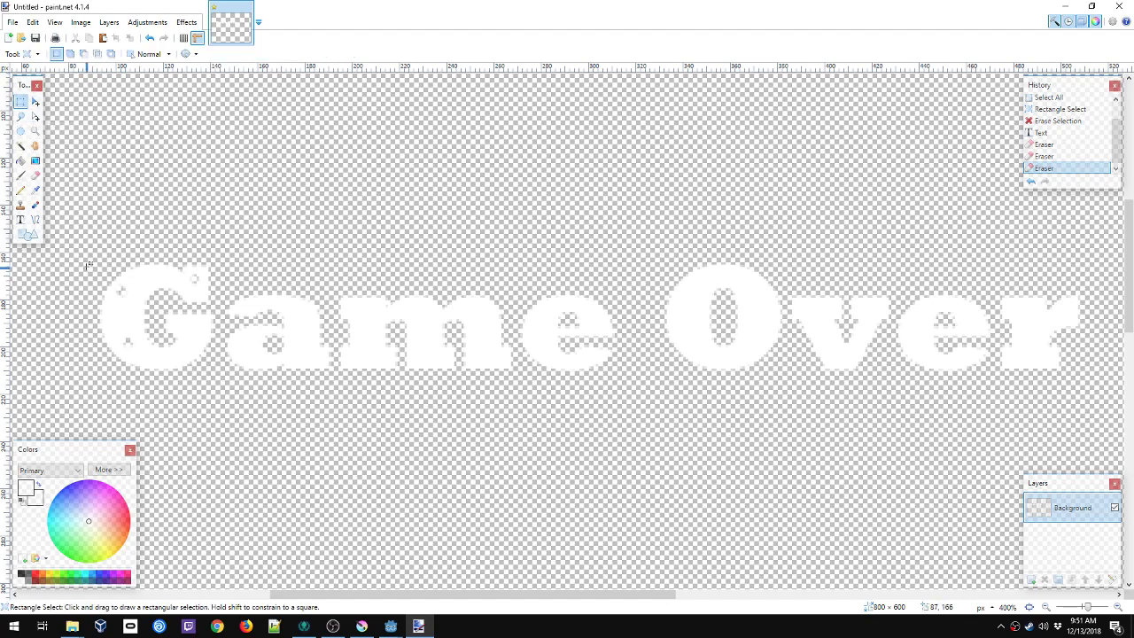
drag(86, 258, 1090, 382)
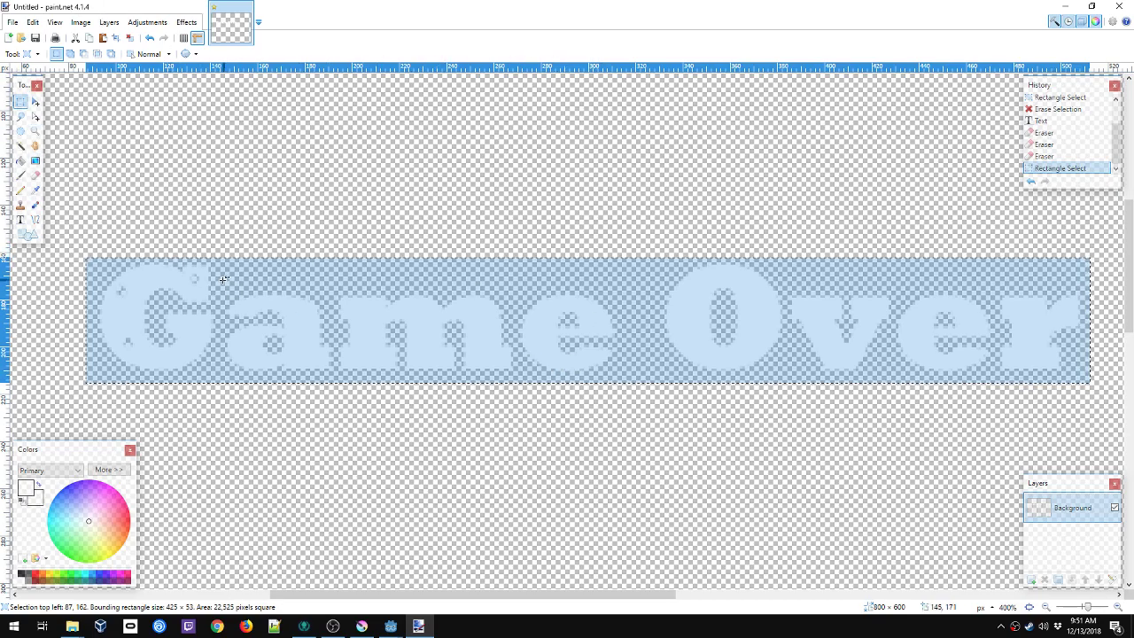
click(78, 23)
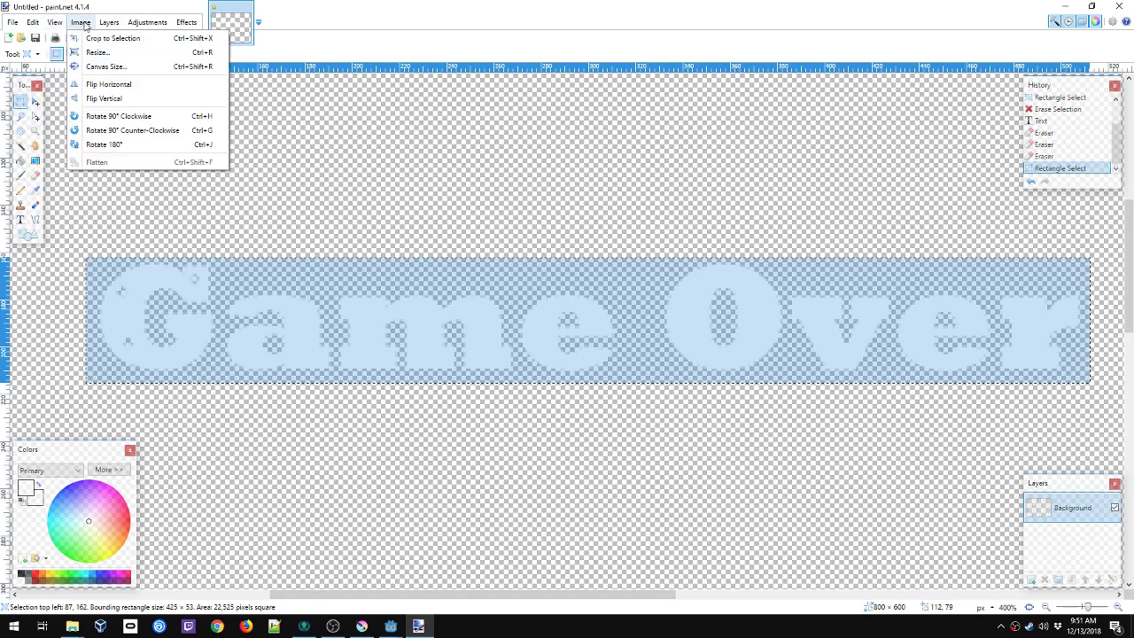
click(139, 40)
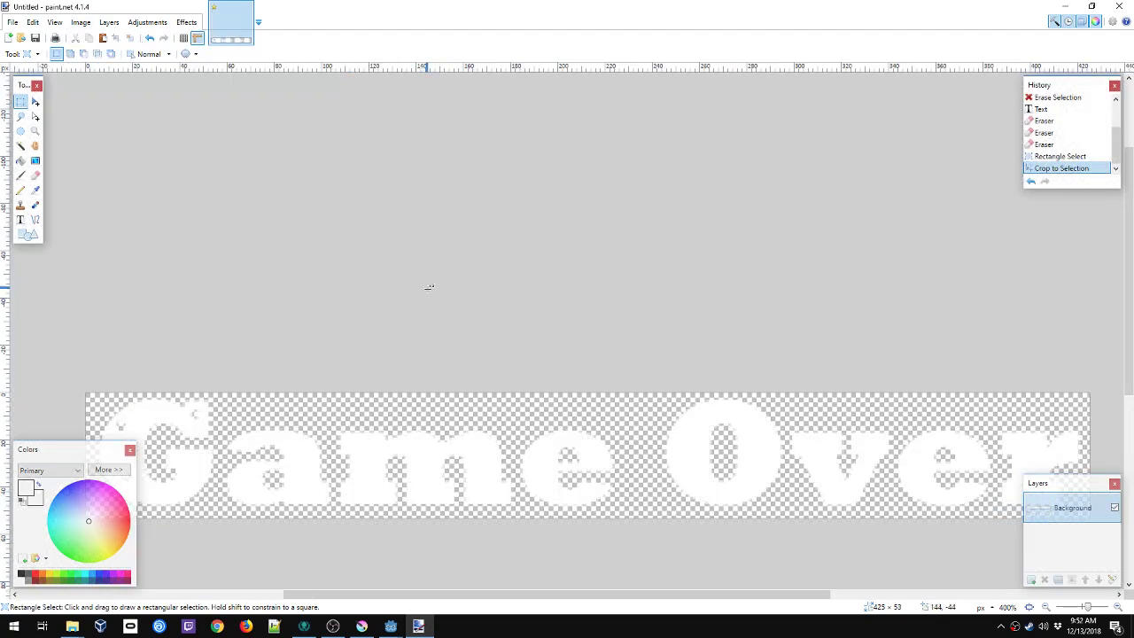
ctrl+scroll(434, 288, down, 2)
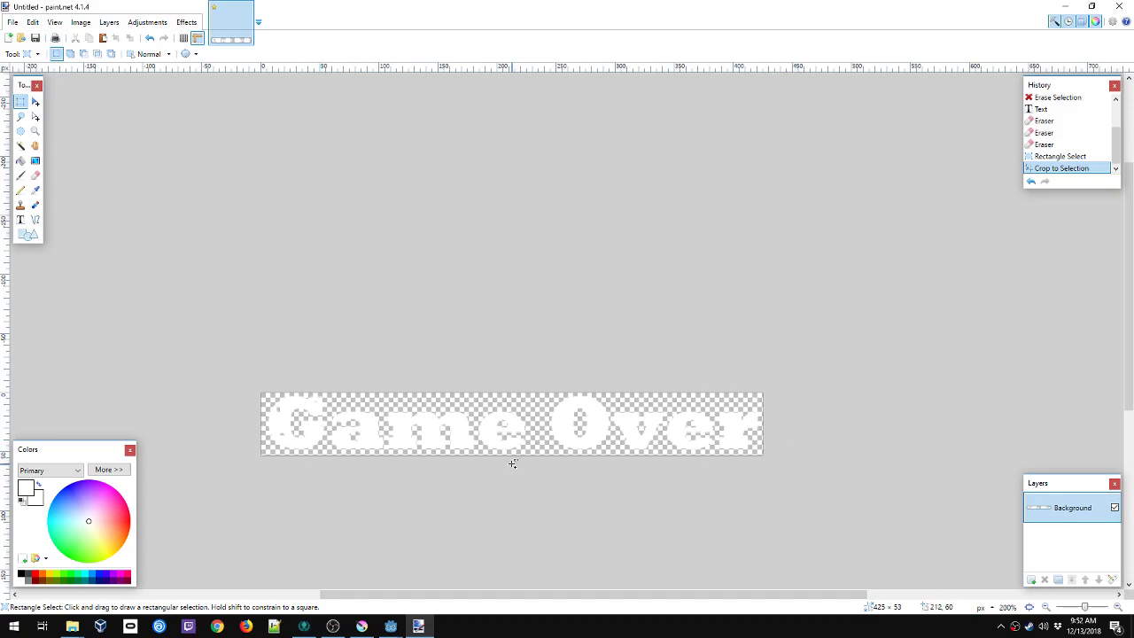
middle_drag(514, 462, 510, 361)
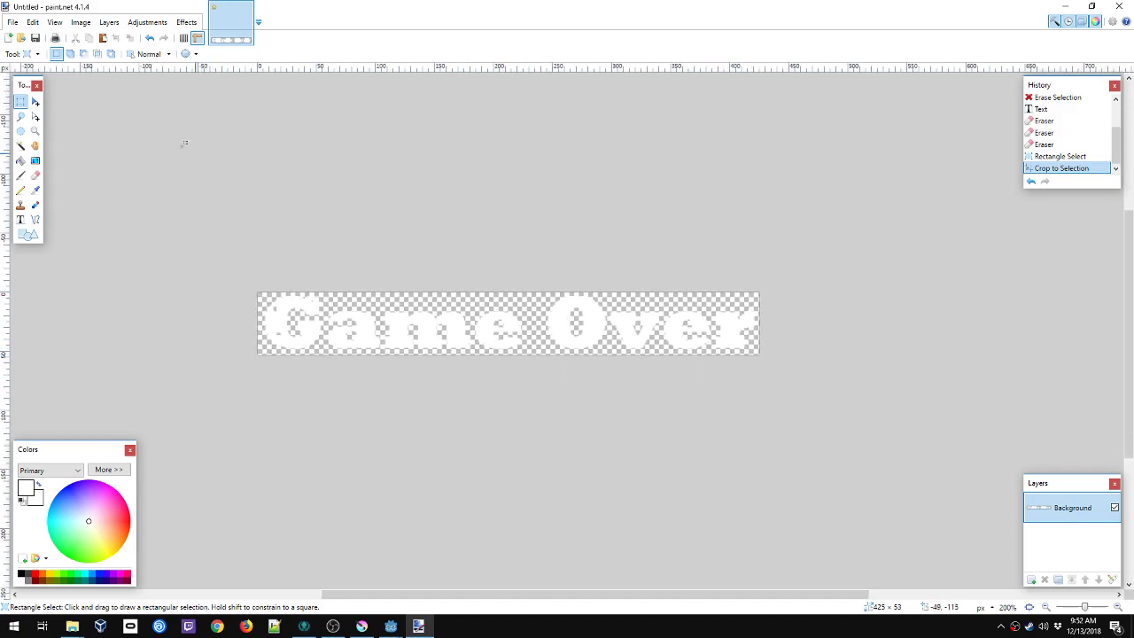
Step: Save the image as title_GameOver.png in Class_AdventureWorld\art\hud with default settings
click(12, 23)
click(35, 126)
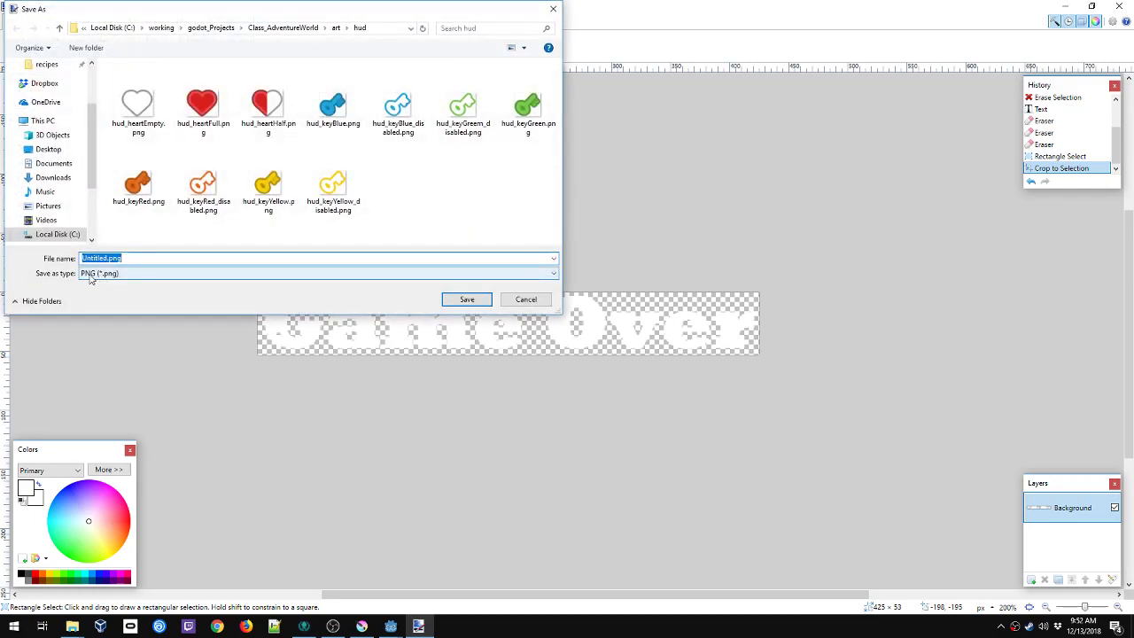
click(255, 30)
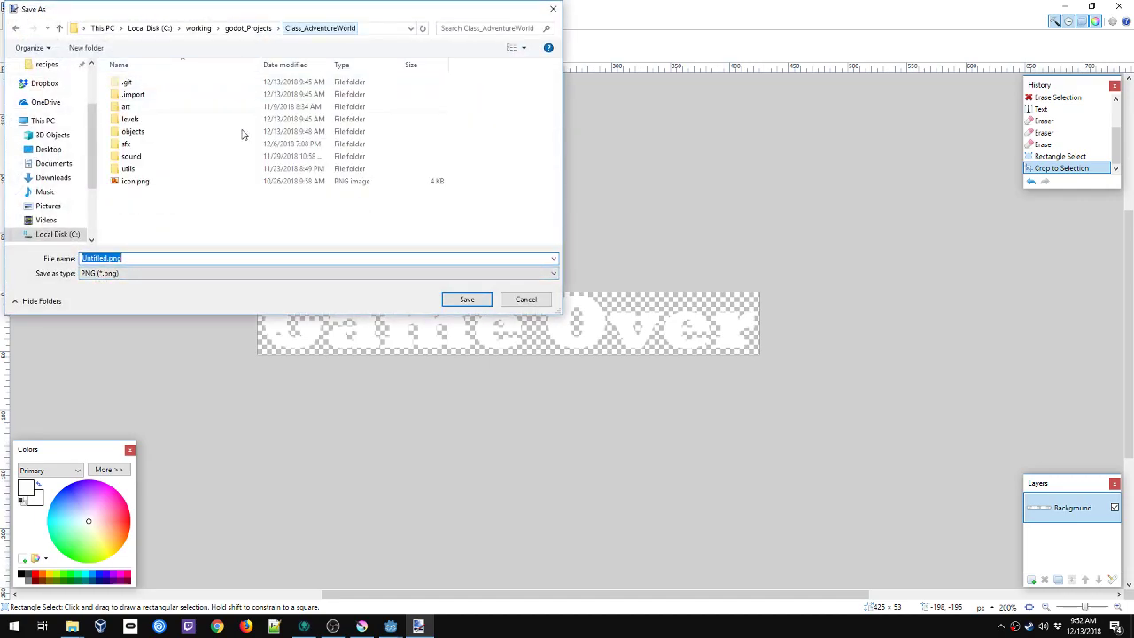
double_click(127, 107)
double_click(129, 107)
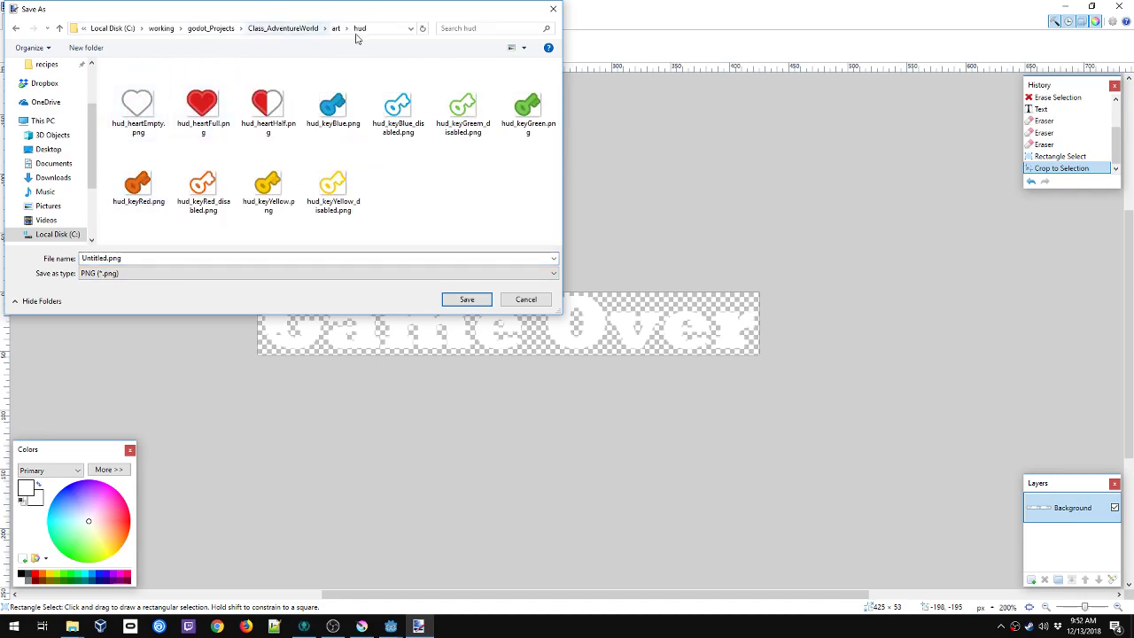
double_click(96, 258)
text(gitle_GameOver)
key(Return)
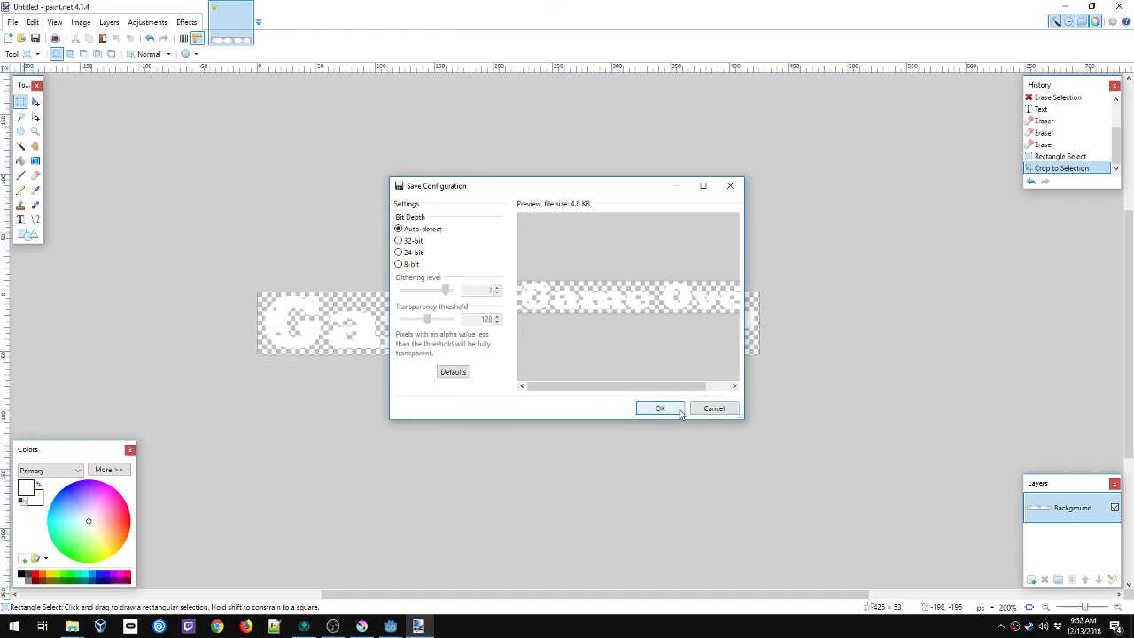
click(679, 412)
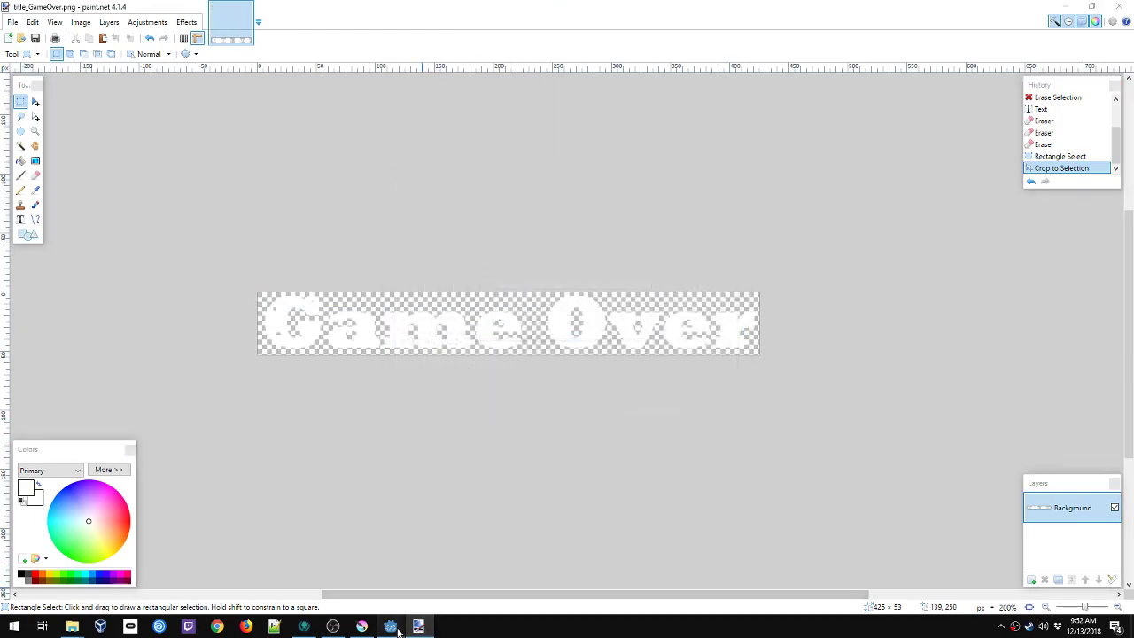
Step: Back in Godot, drag res://art/hud/title_GameOver.png onto the TextureRect's Texture property
click(423, 595)
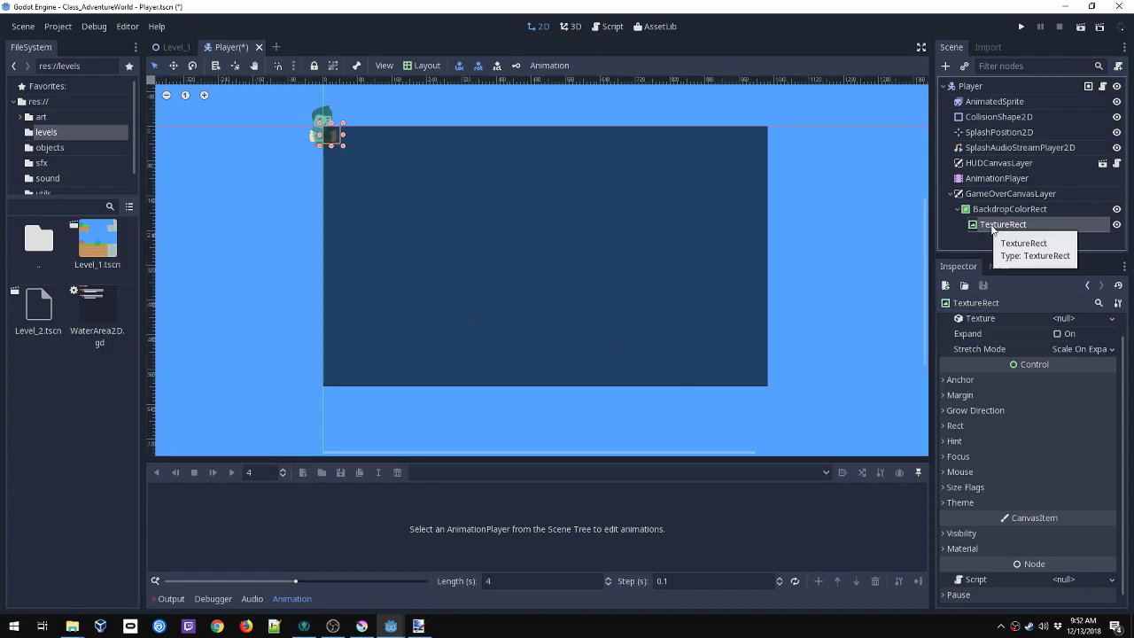
double_click(26, 241)
double_click(36, 241)
double_click(96, 326)
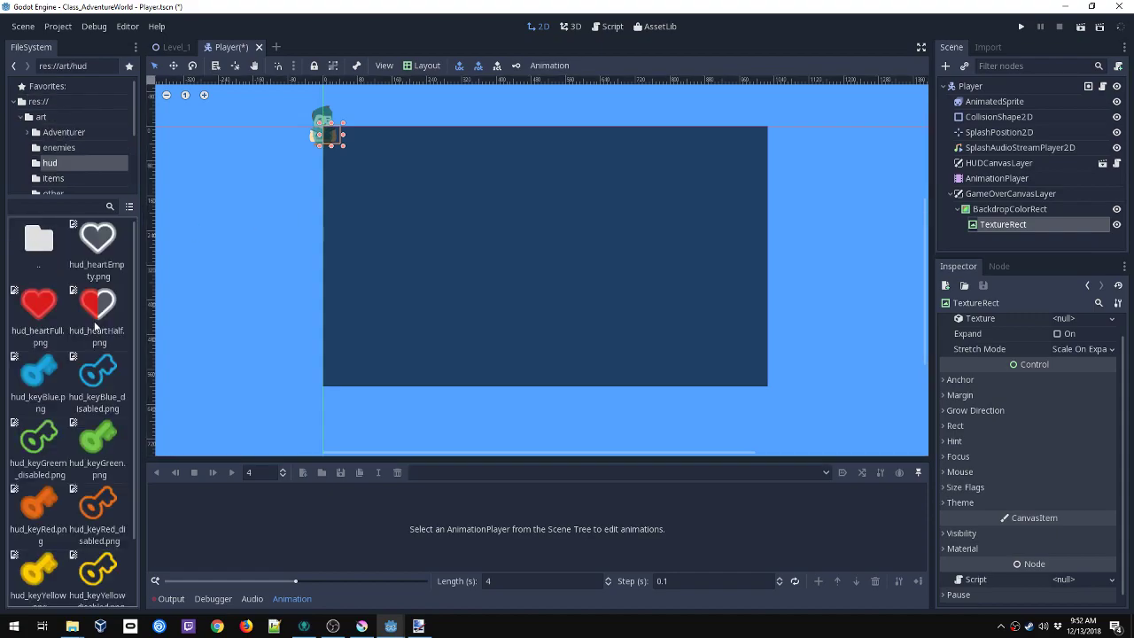
scroll(113, 506, down, 2)
drag(44, 561, 1066, 319)
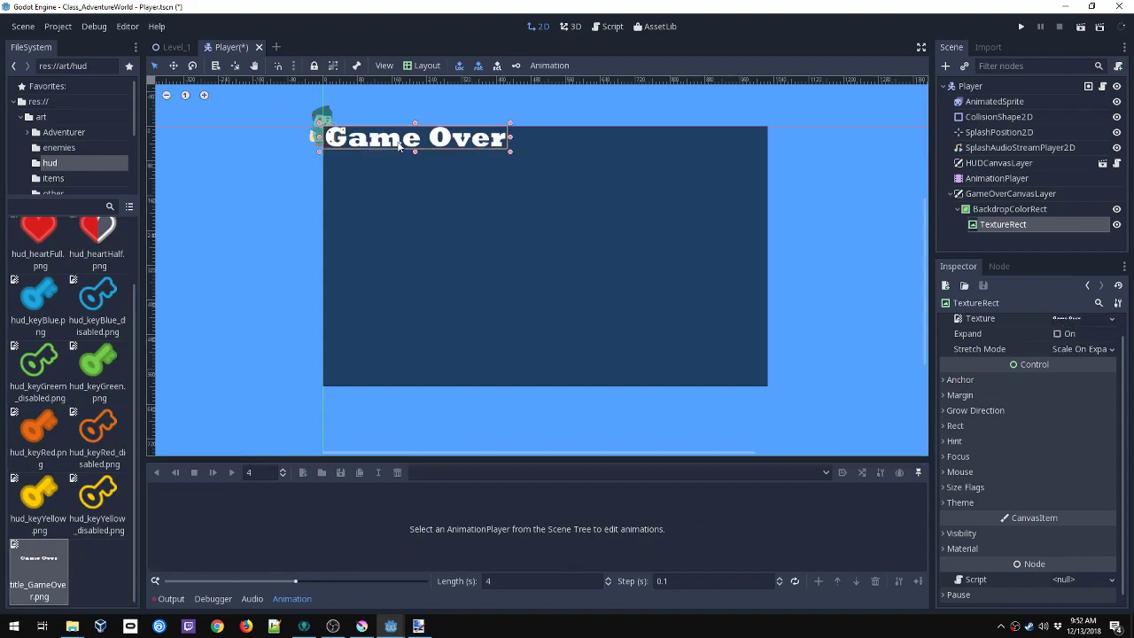
Step: Move the Game Over image to the backdrop centre and expand its Anchor and Margin properties
scroll(1030, 489, up, 1)
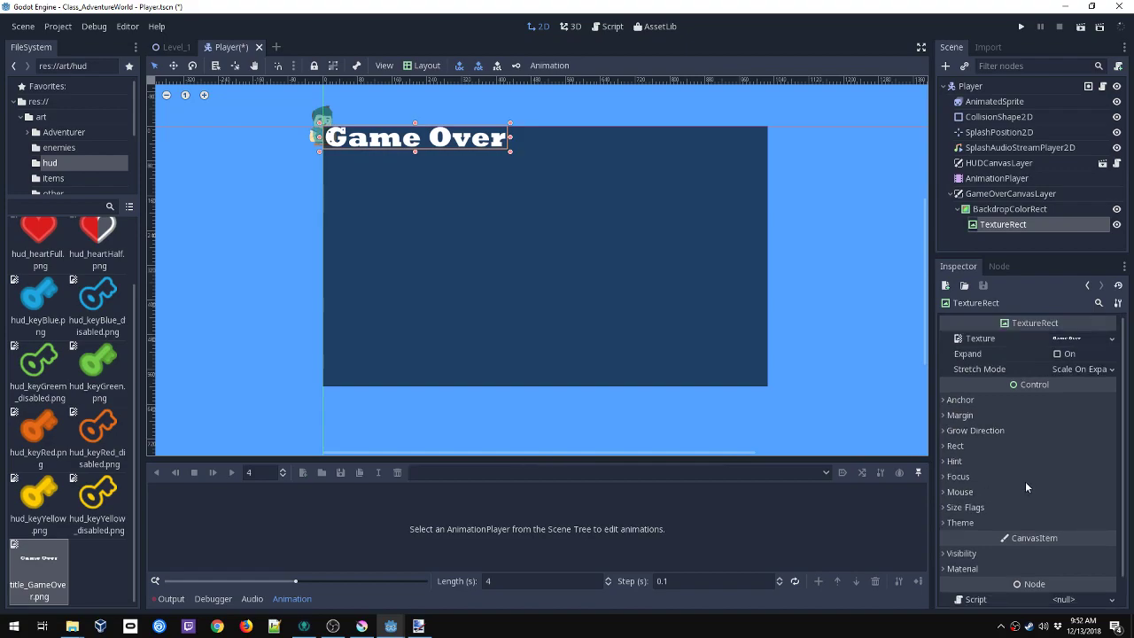
drag(451, 147, 581, 267)
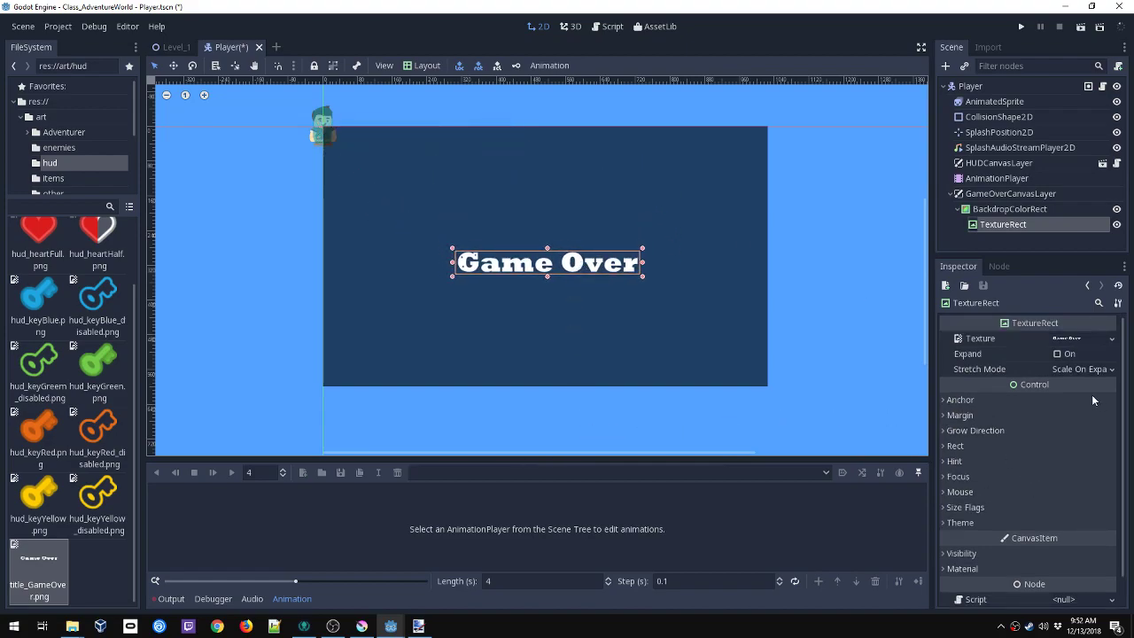
click(960, 400)
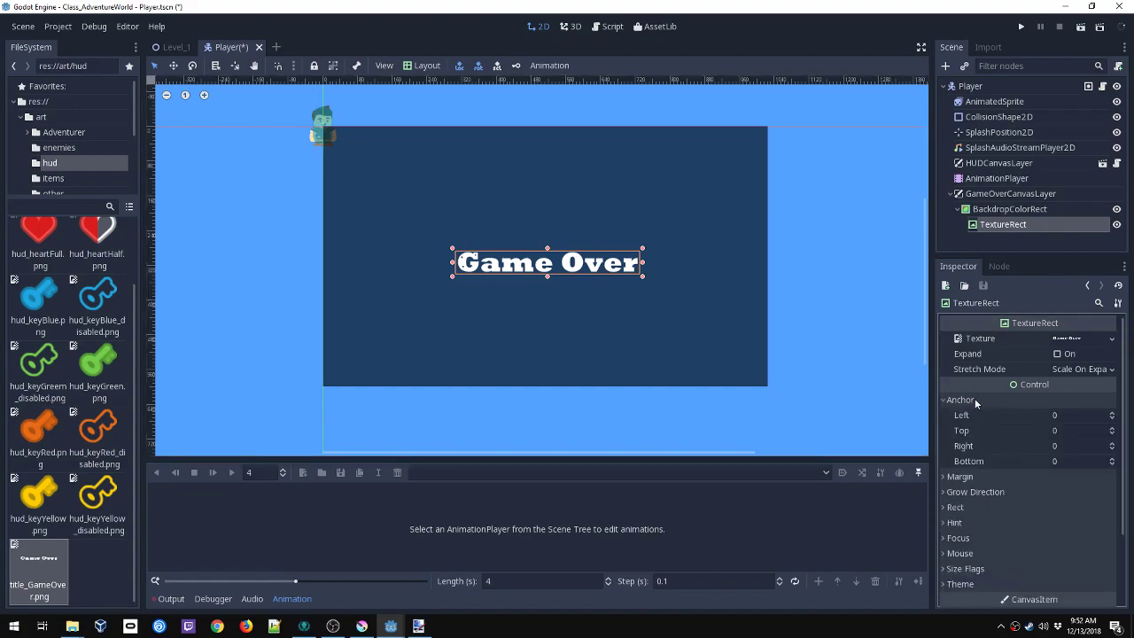
click(966, 476)
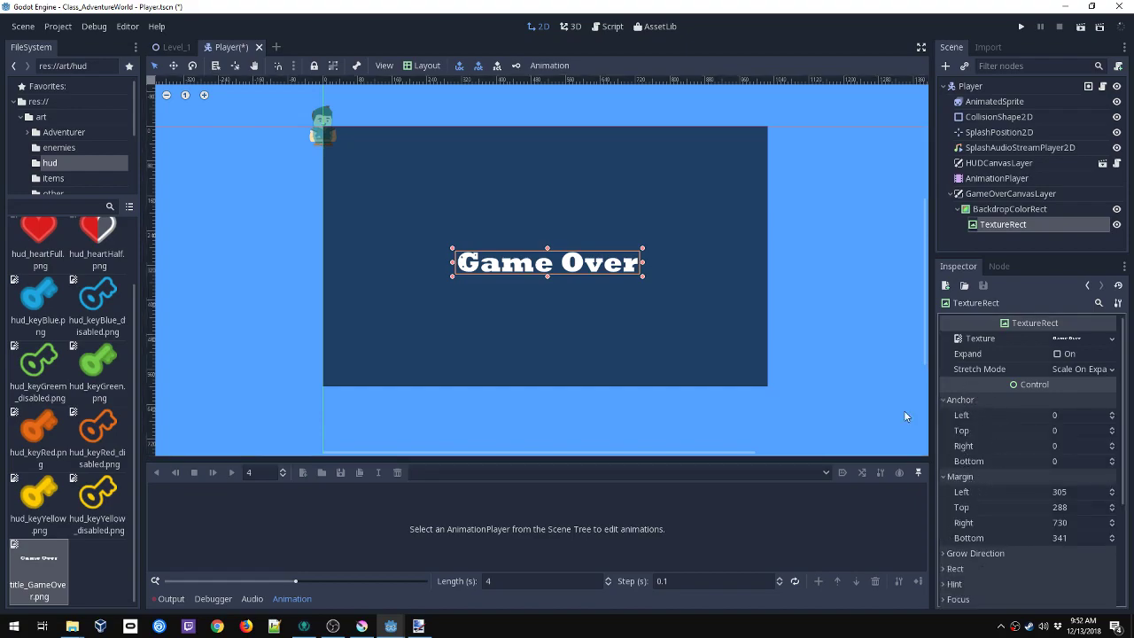
Step: Reposition the Game Over image near the backdrop's top-left, at margins 21, 54, 446, 107
drag(547, 262, 432, 147)
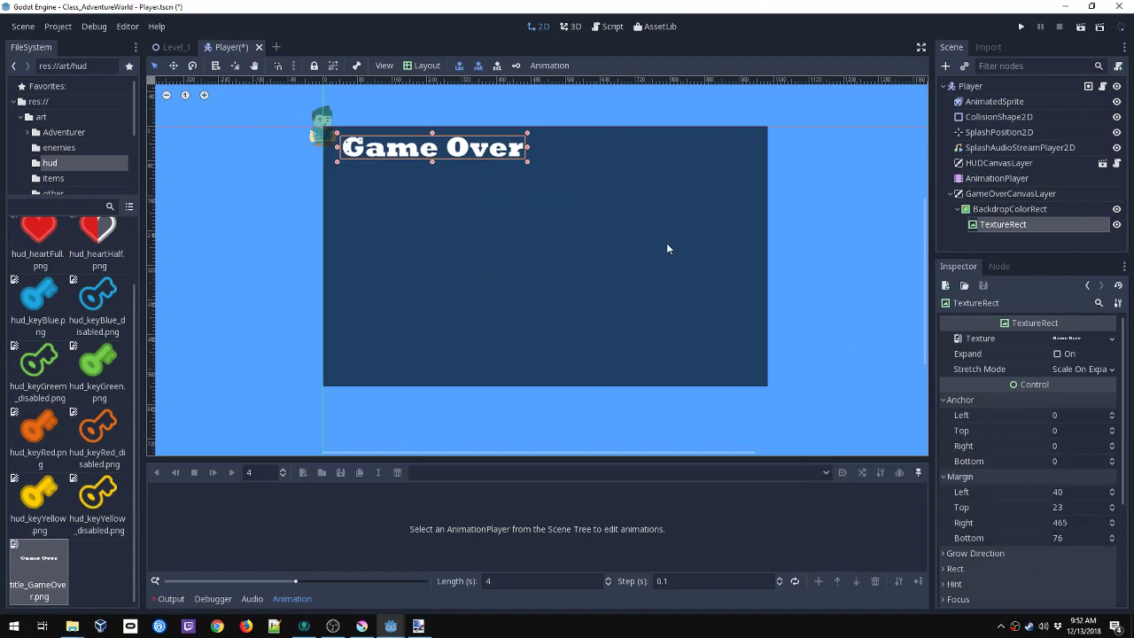
drag(495, 145, 608, 260)
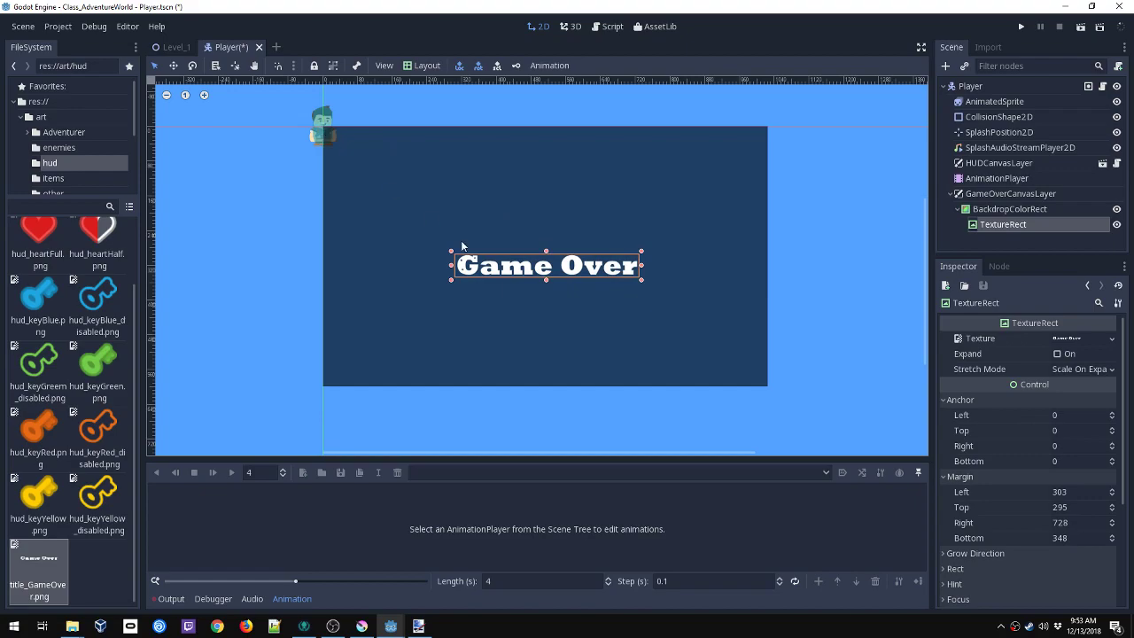
drag(567, 264, 473, 167)
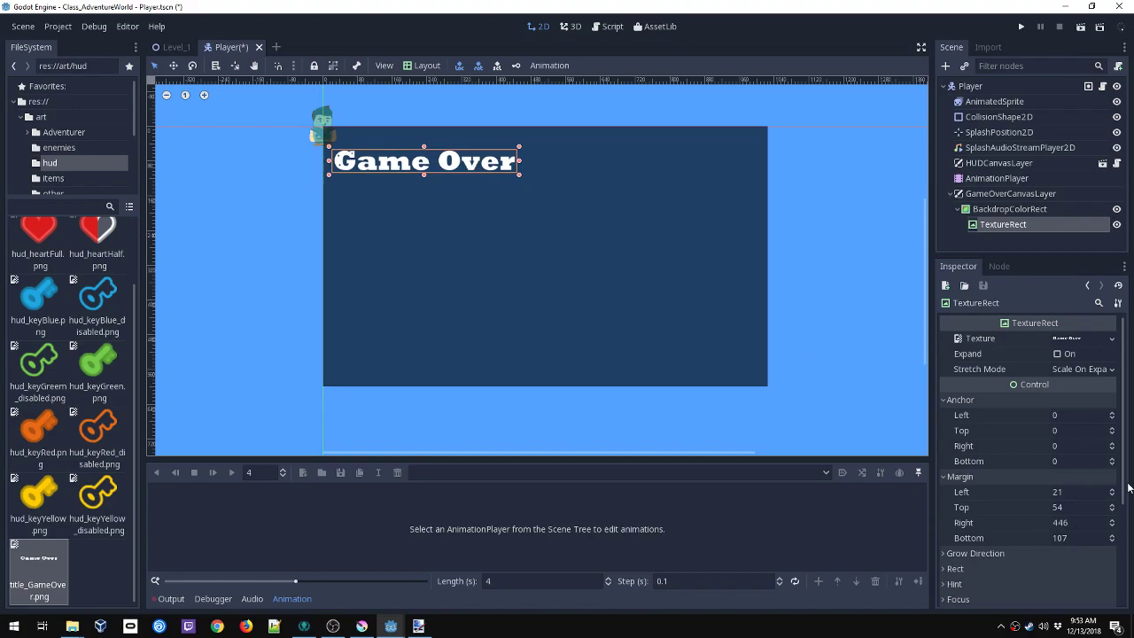
Step: Set the TextureRect's Left and Top anchors to 0.5
click(1061, 416)
text(0.5)
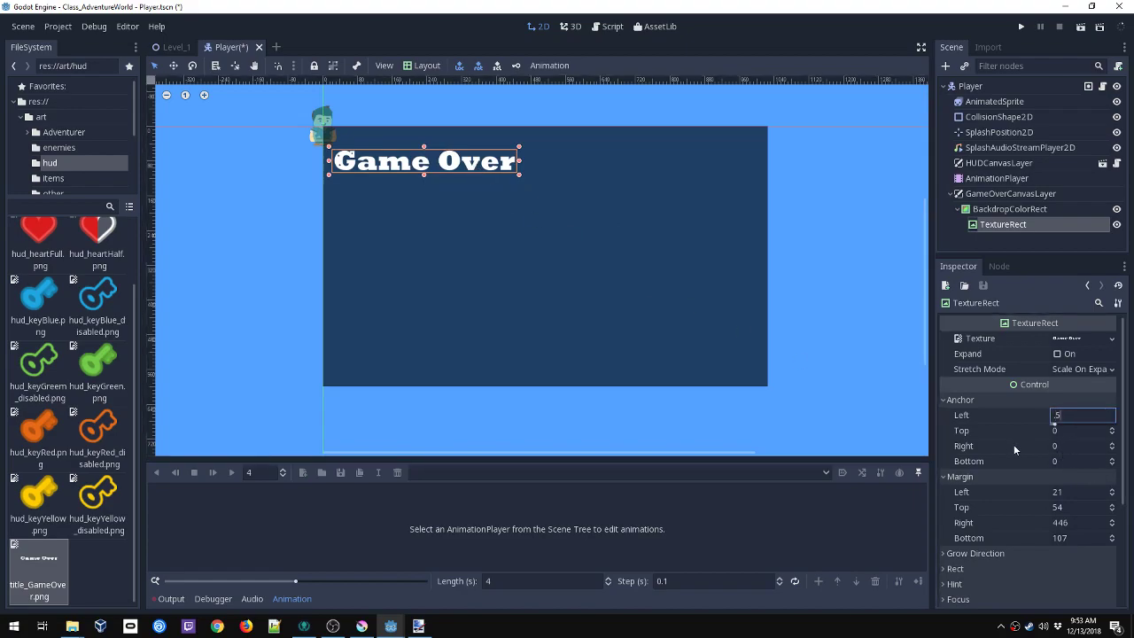
key(Return)
click(1081, 431)
text(0.5)
key(Return)
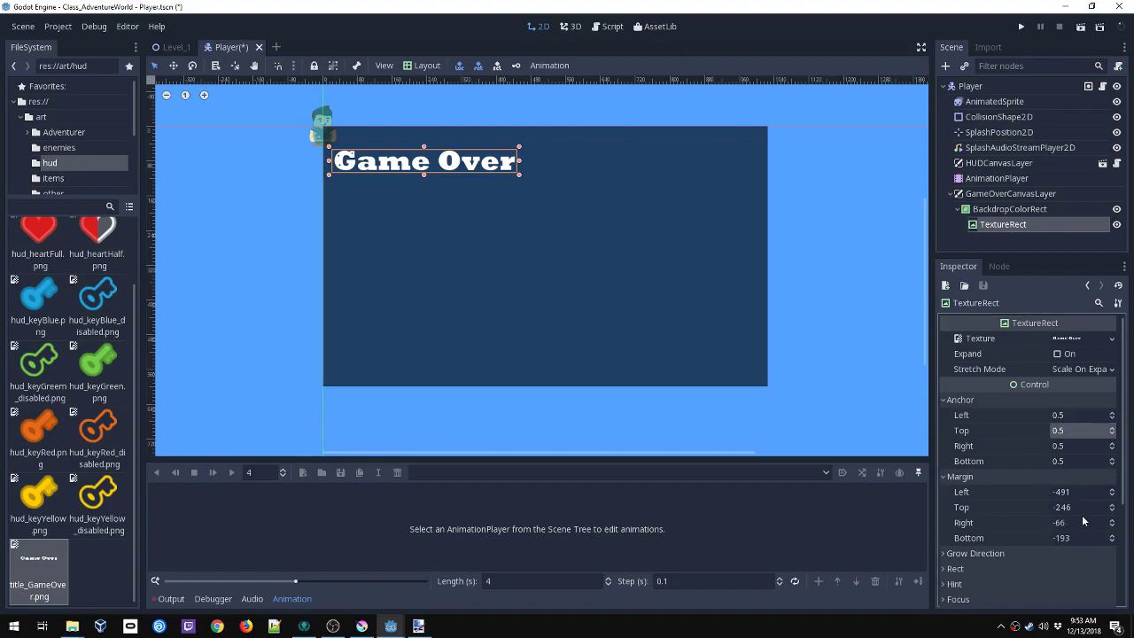
Step: Set the TextureRect's Left and Top margins to 0
click(1077, 492)
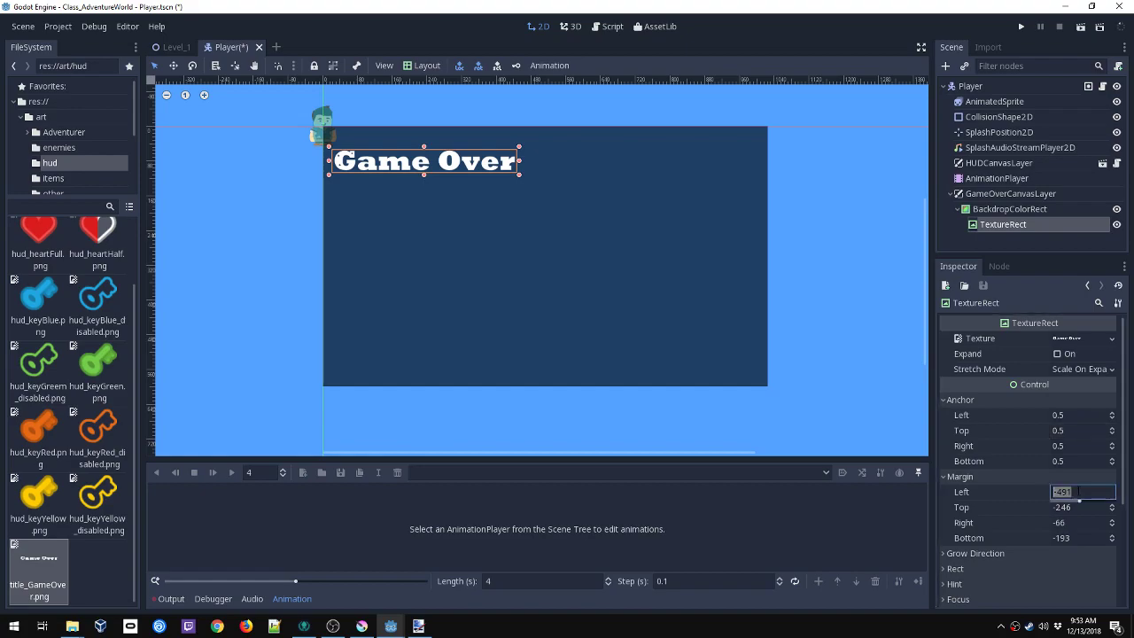
text(0)
key(Return)
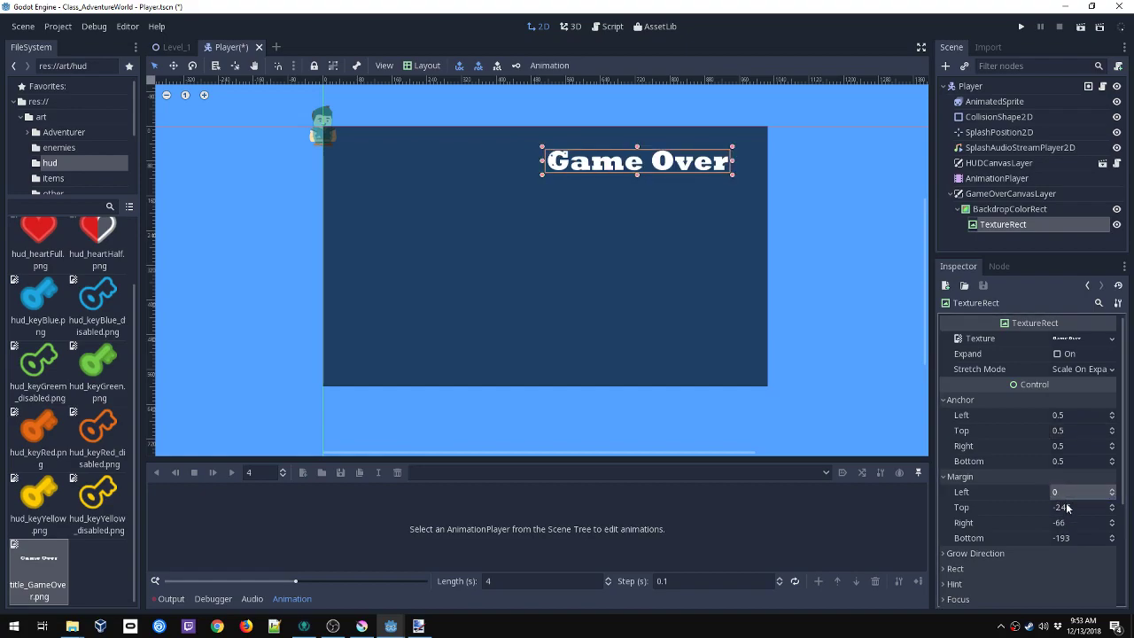
click(1080, 507)
text(0)
key(Return)
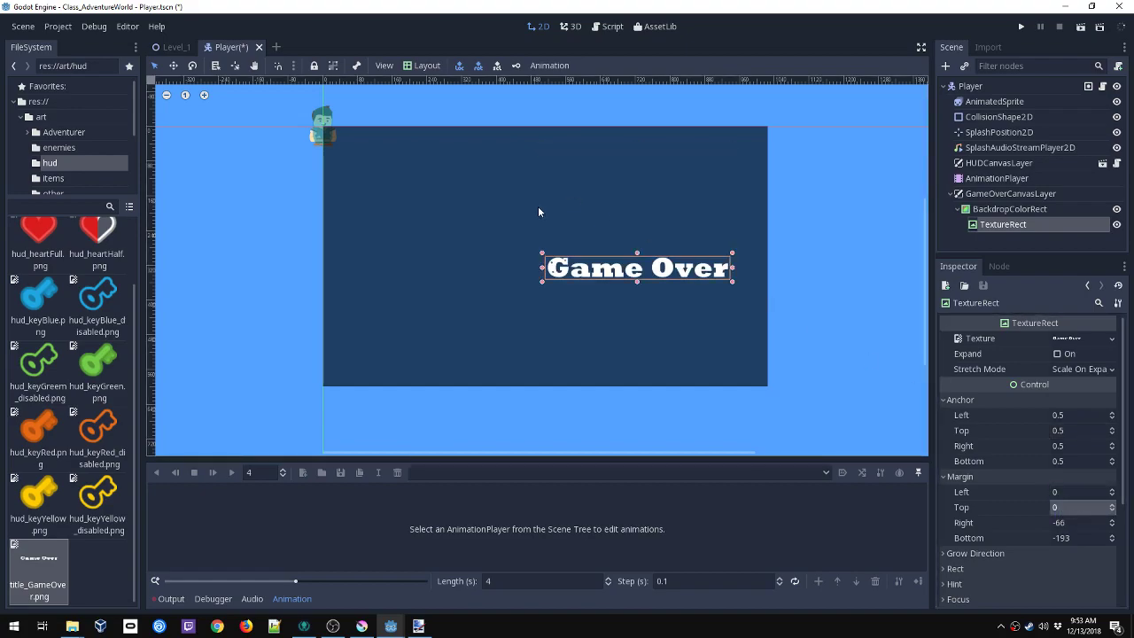
scroll(532, 255, up, 2)
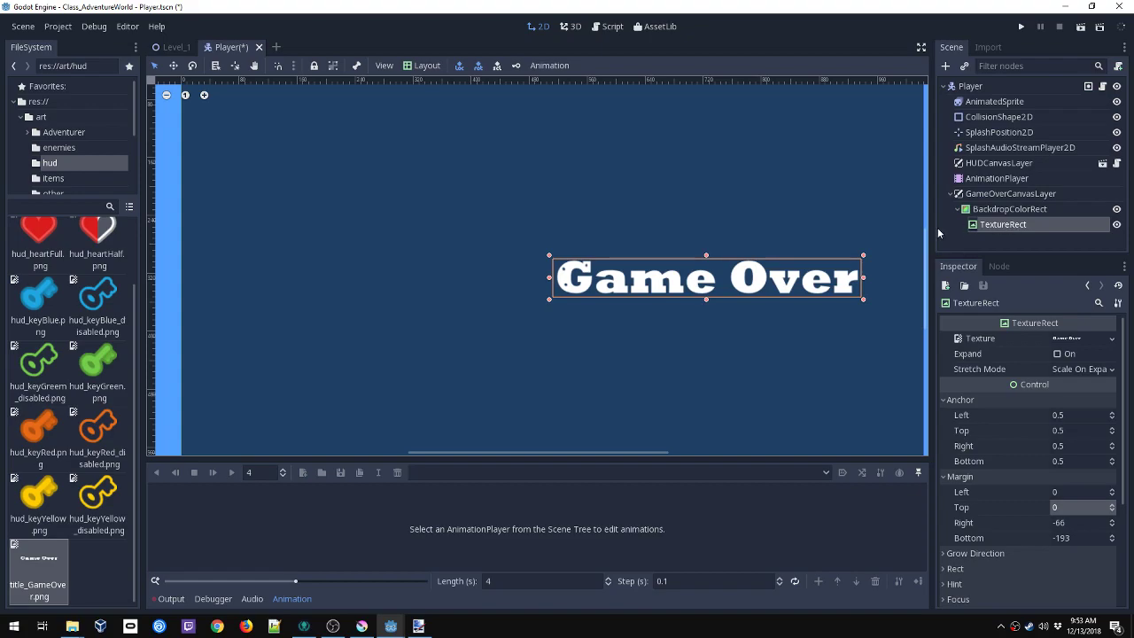
scroll(552, 257, down, 2)
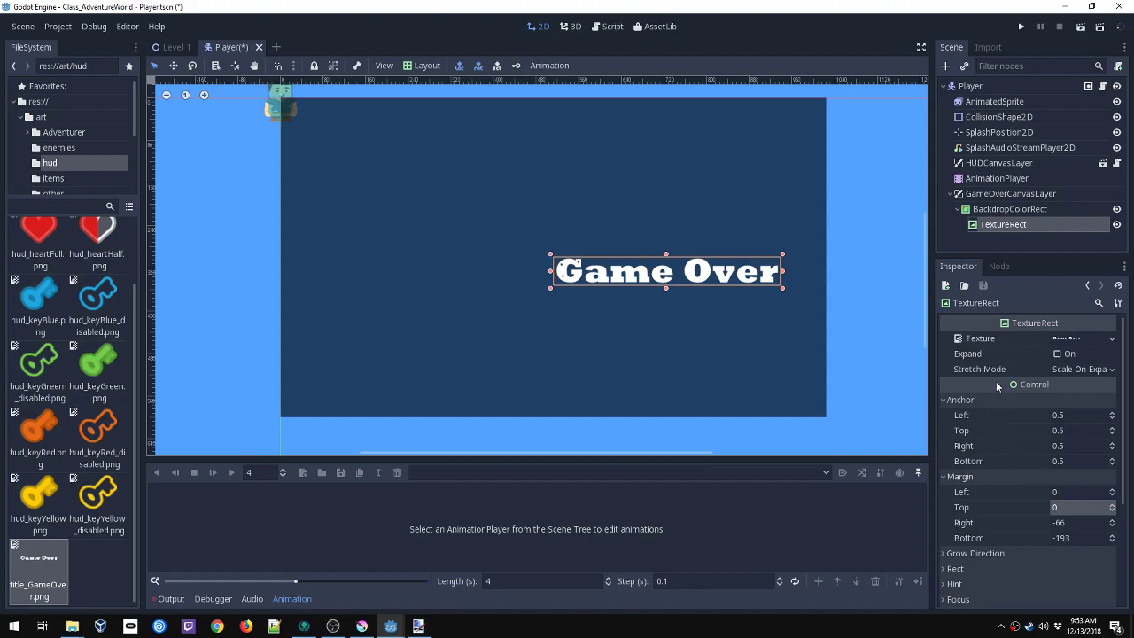
Step: Apply the Center layout preset after trying Center Left, giving margins -212, -26, 213, 27
click(423, 67)
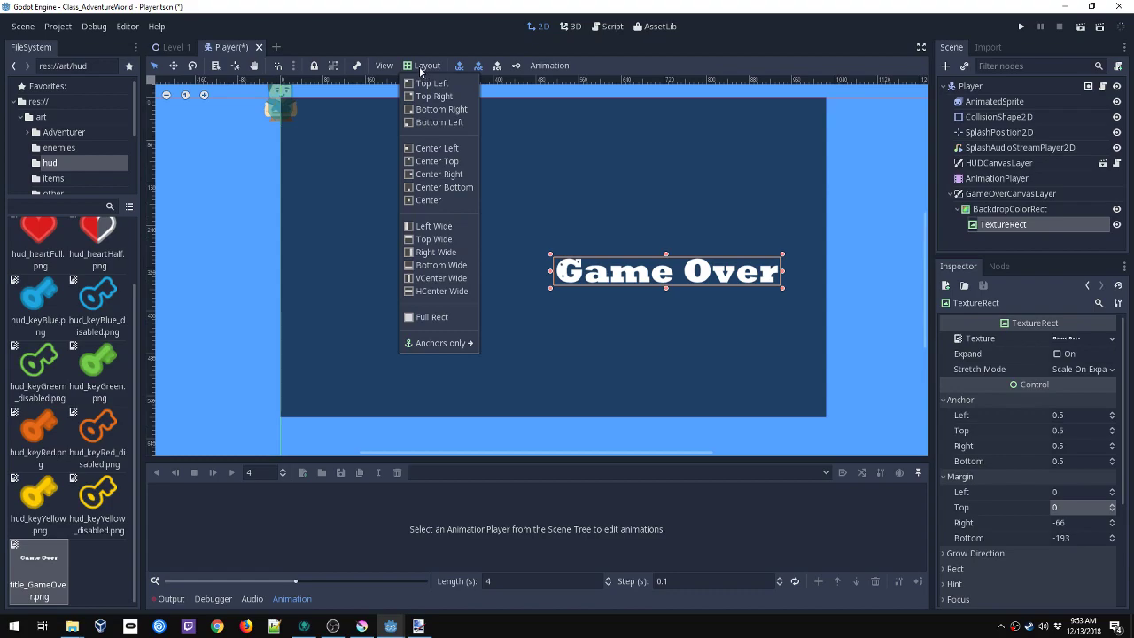
click(426, 148)
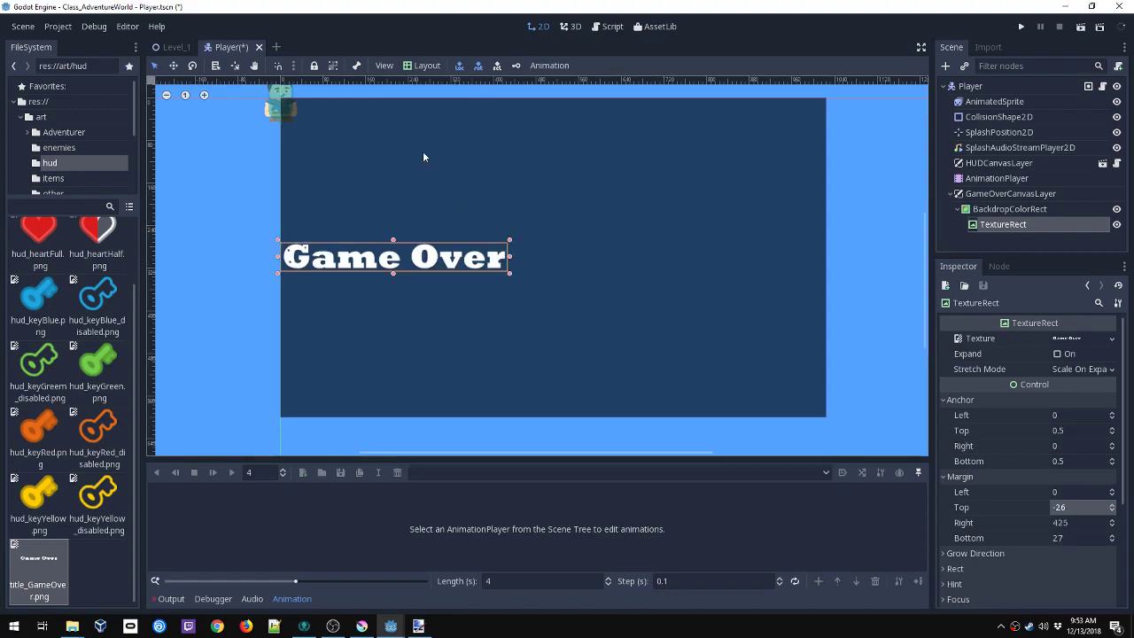
click(419, 67)
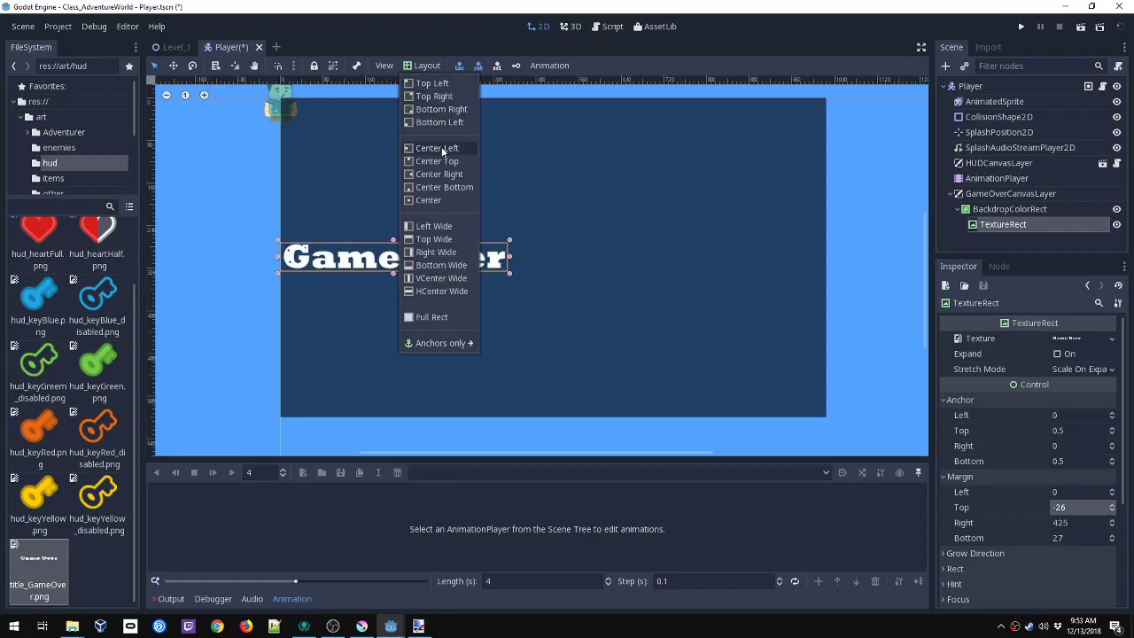
click(428, 201)
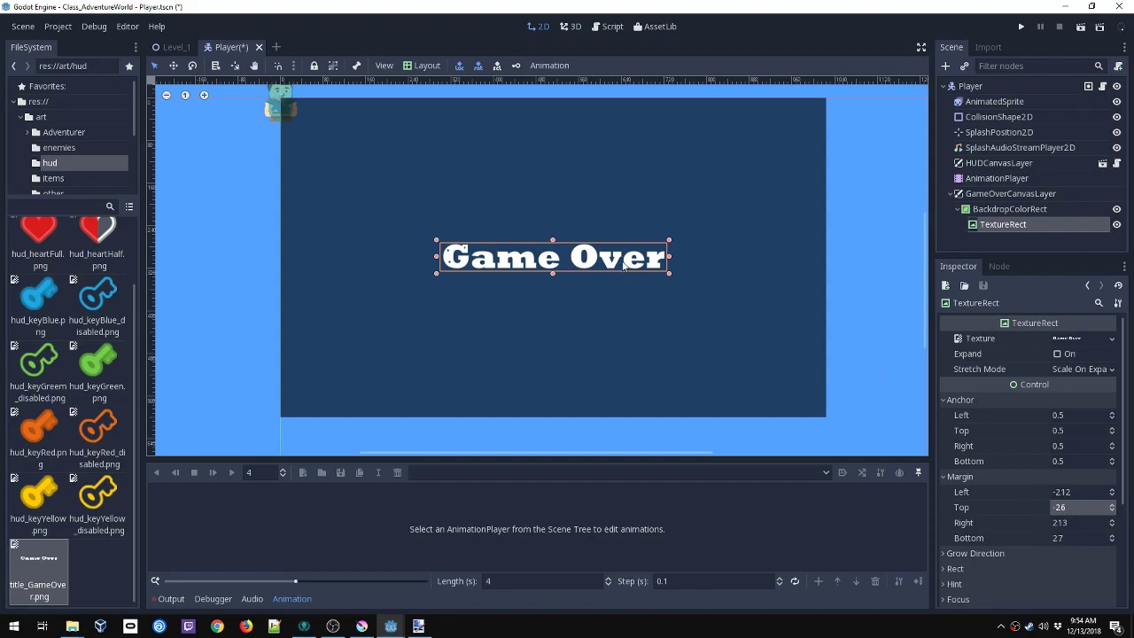
scroll(979, 496, down, 2)
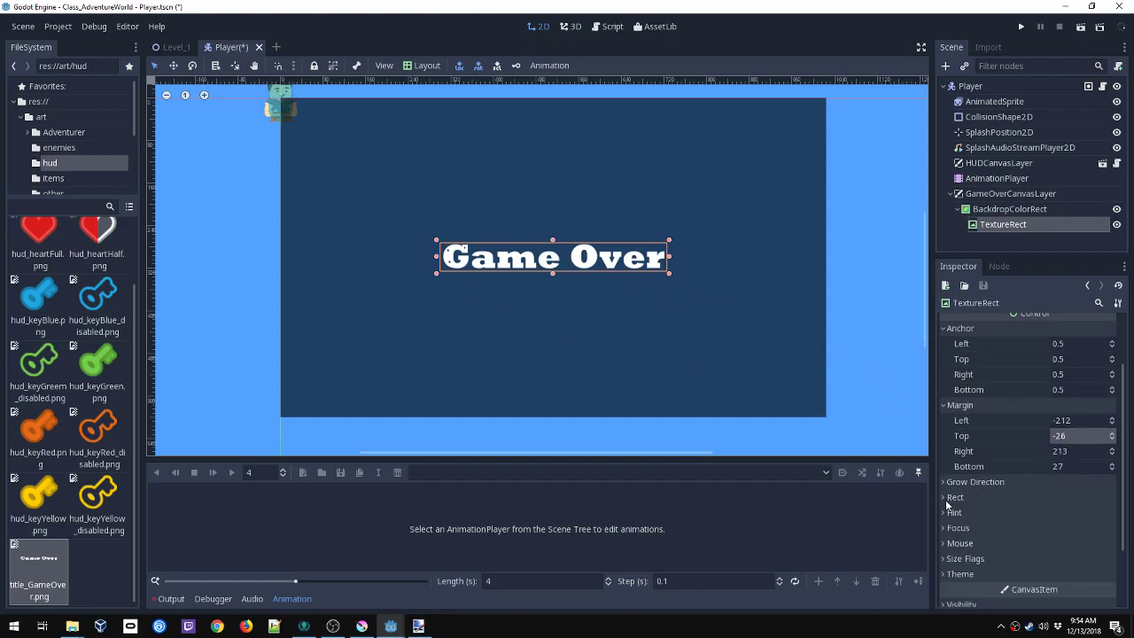
Step: Expand Rect, test a dragged position and Center Right, then return the image to Center
click(951, 499)
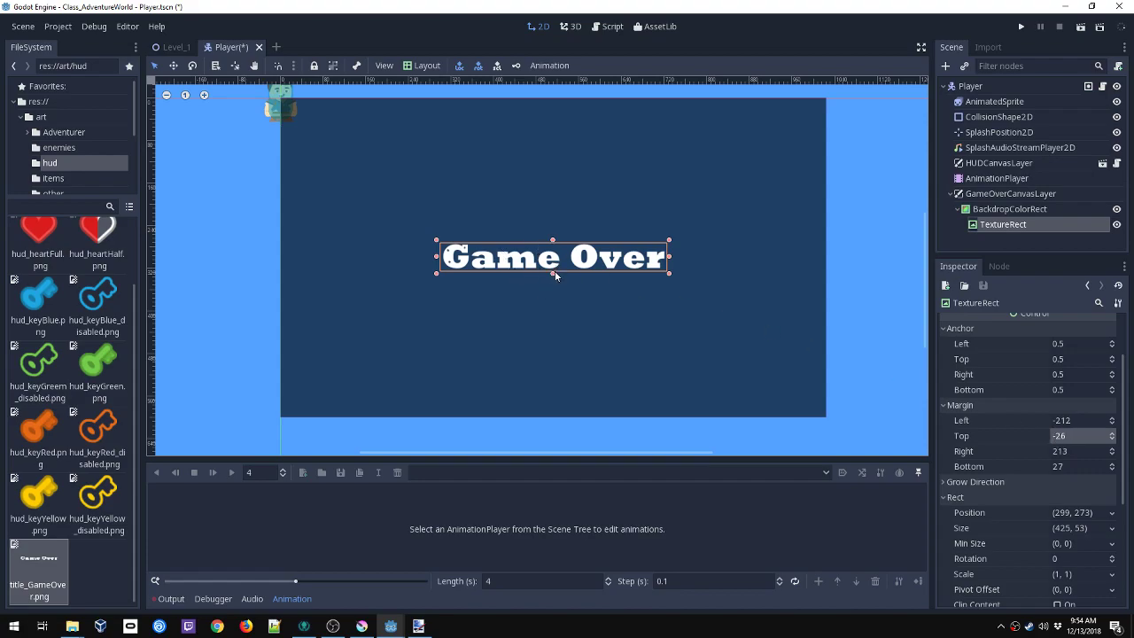
drag(551, 259, 664, 267)
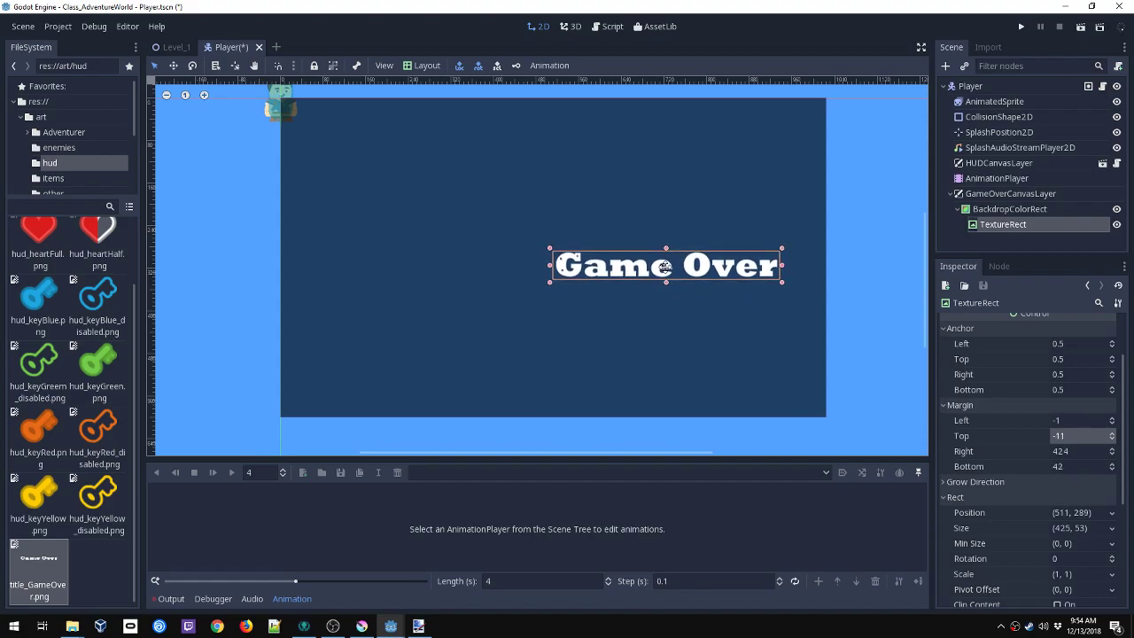
click(425, 65)
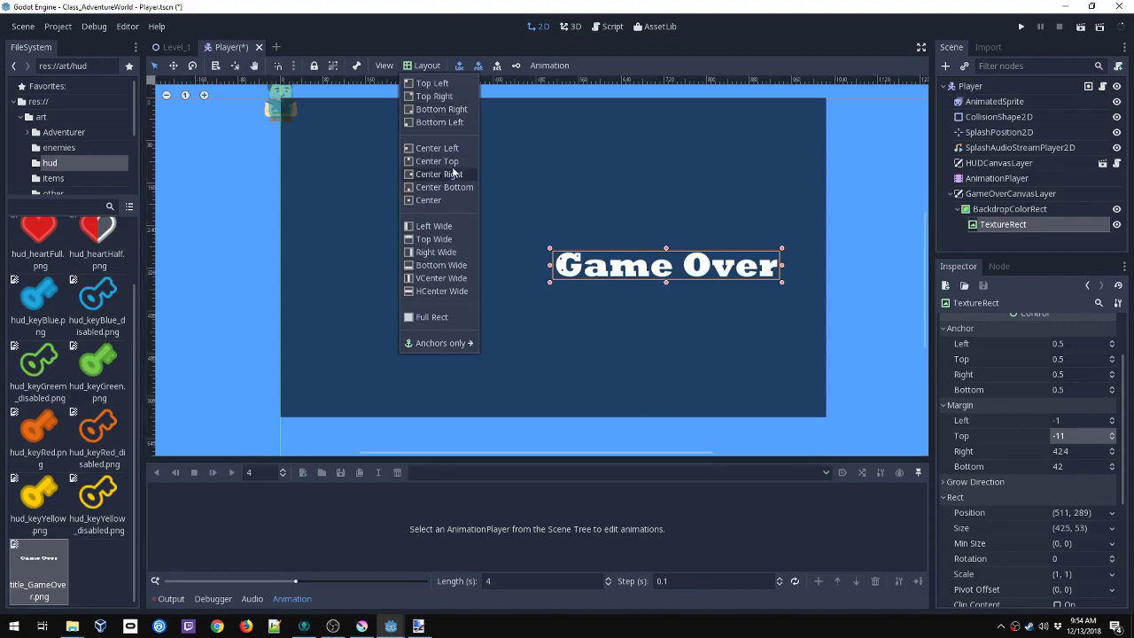
click(441, 176)
click(424, 65)
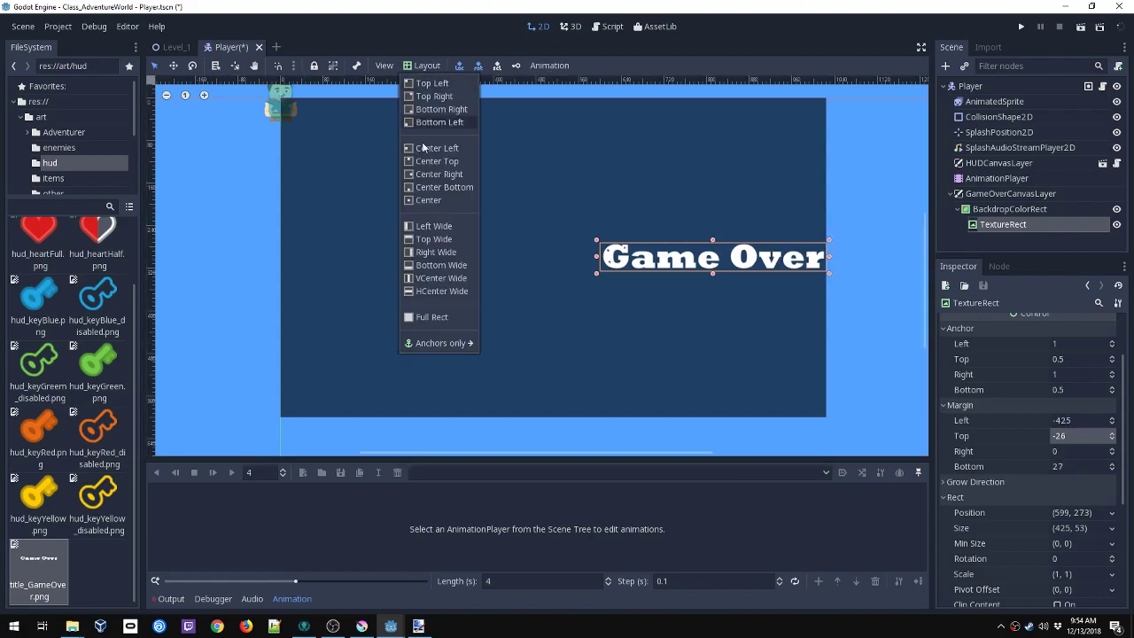
click(428, 201)
Step: Save the Player scene with the Game Over title still centred
click(425, 65)
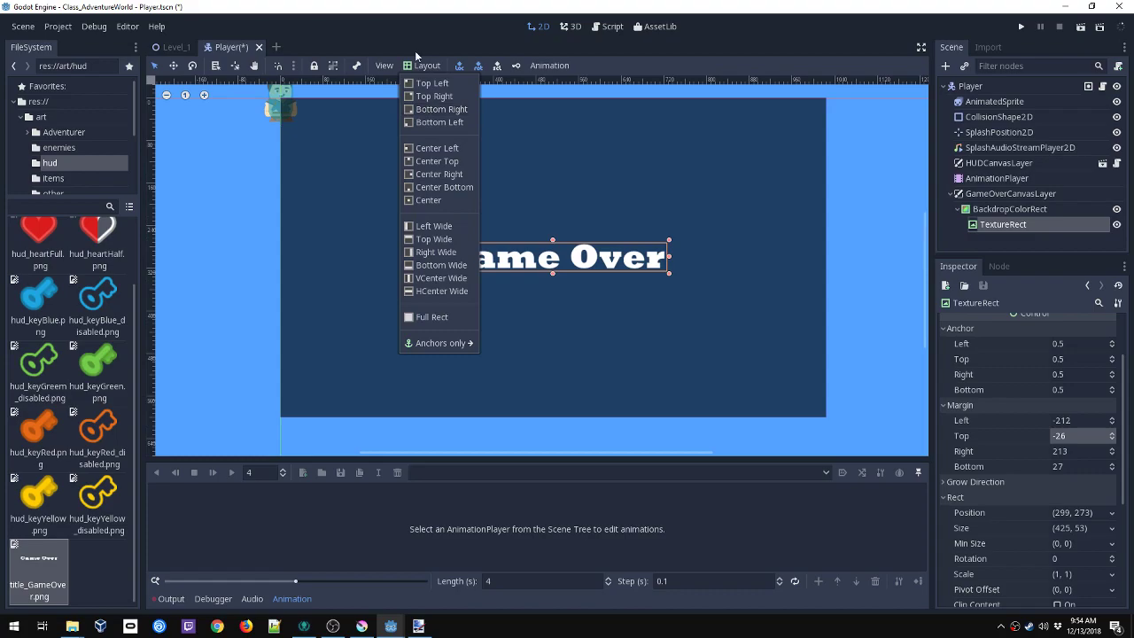
click(419, 199)
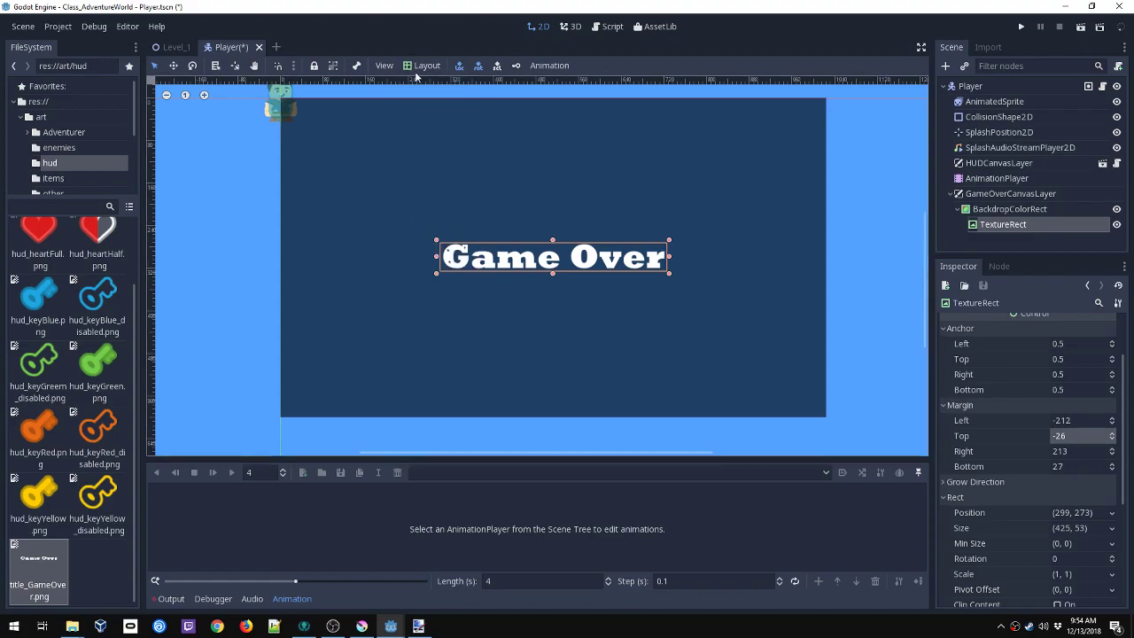
key(ctrl+s)
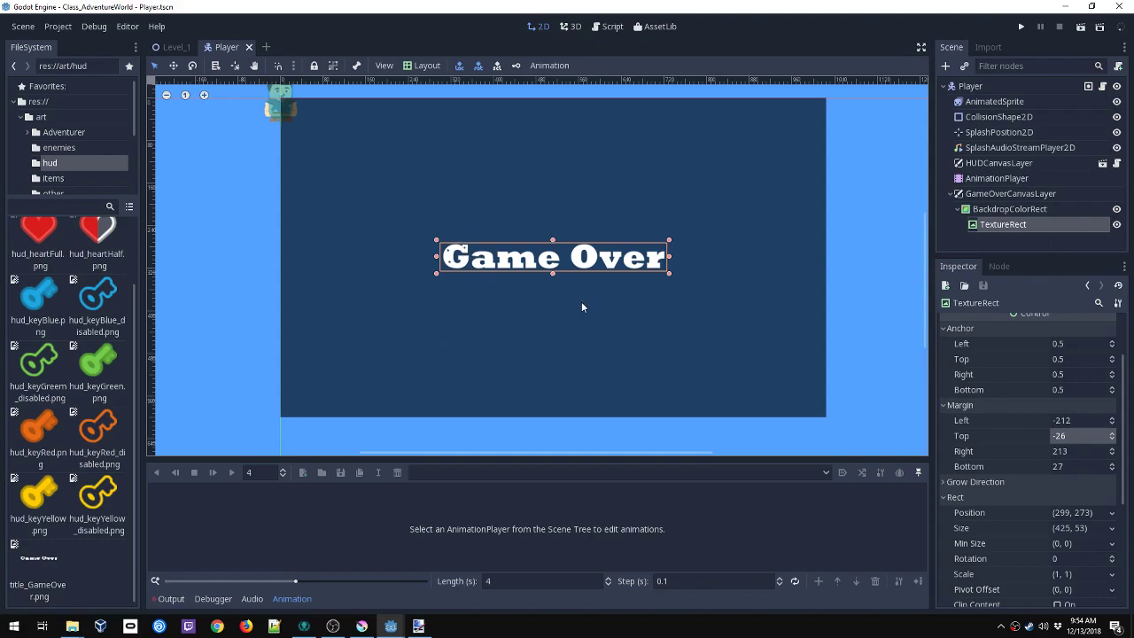
Step: Collapse the TextureRect's Anchor, Margin and Rect sections in the Inspector
scroll(1019, 461, up, 2)
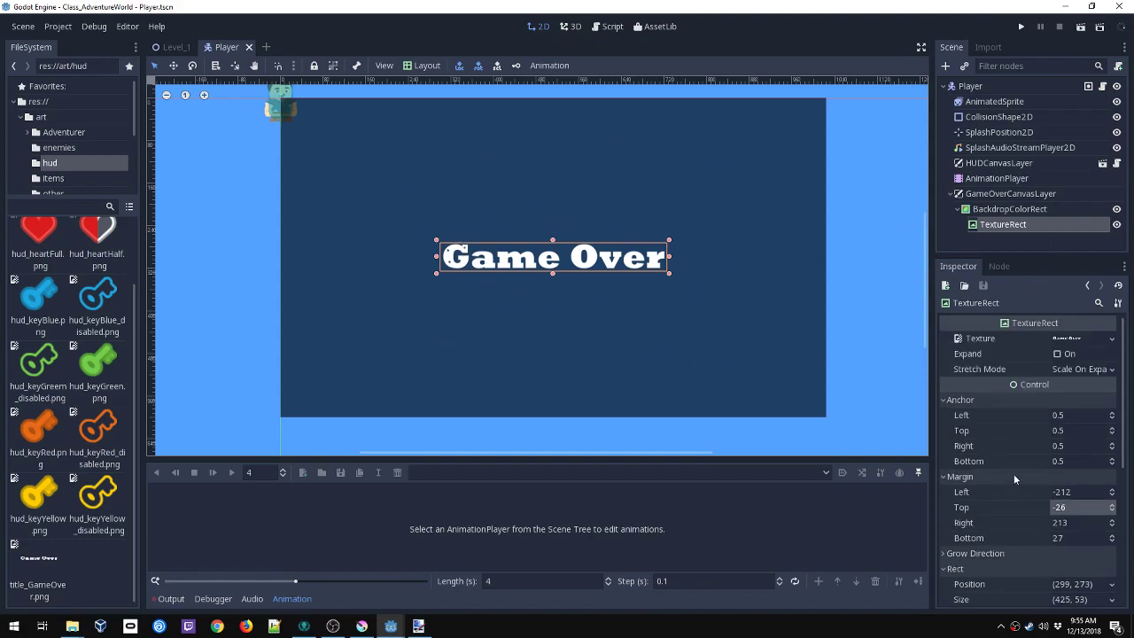
click(948, 402)
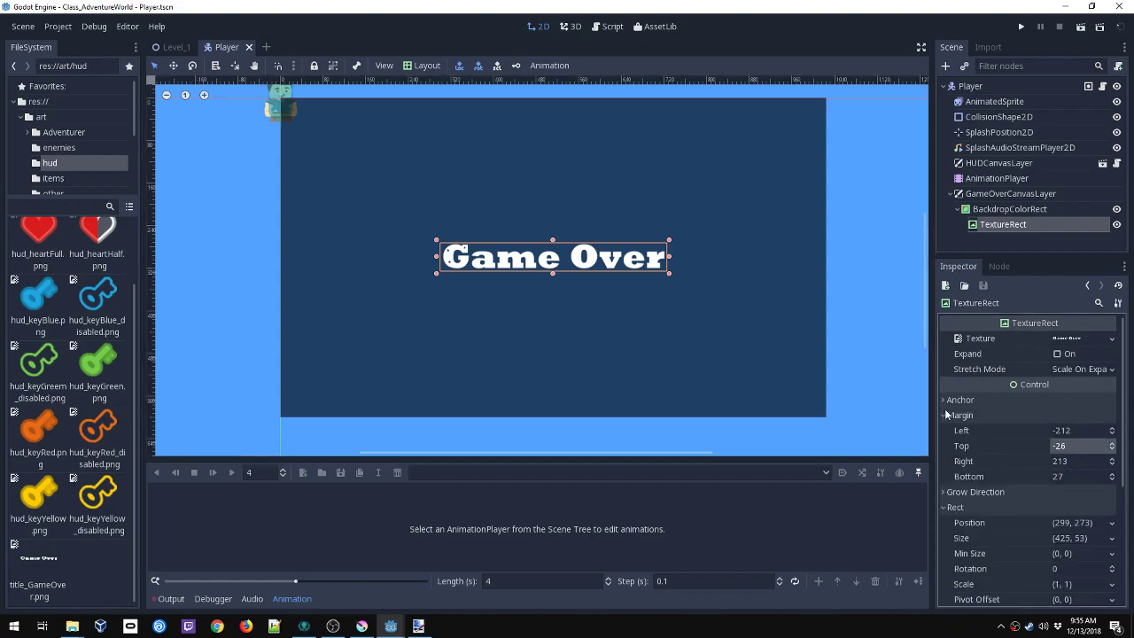
click(945, 414)
click(945, 446)
scroll(958, 468, down, 1)
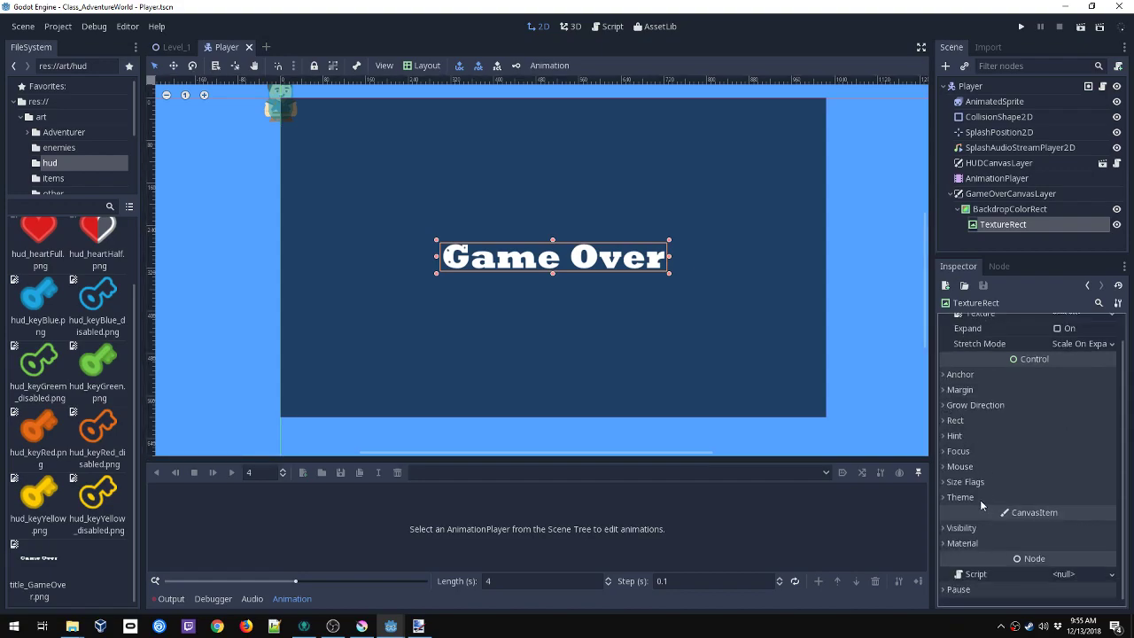
Step: Tint the Game Over title a slightly dark red through its Modulate colour
click(964, 528)
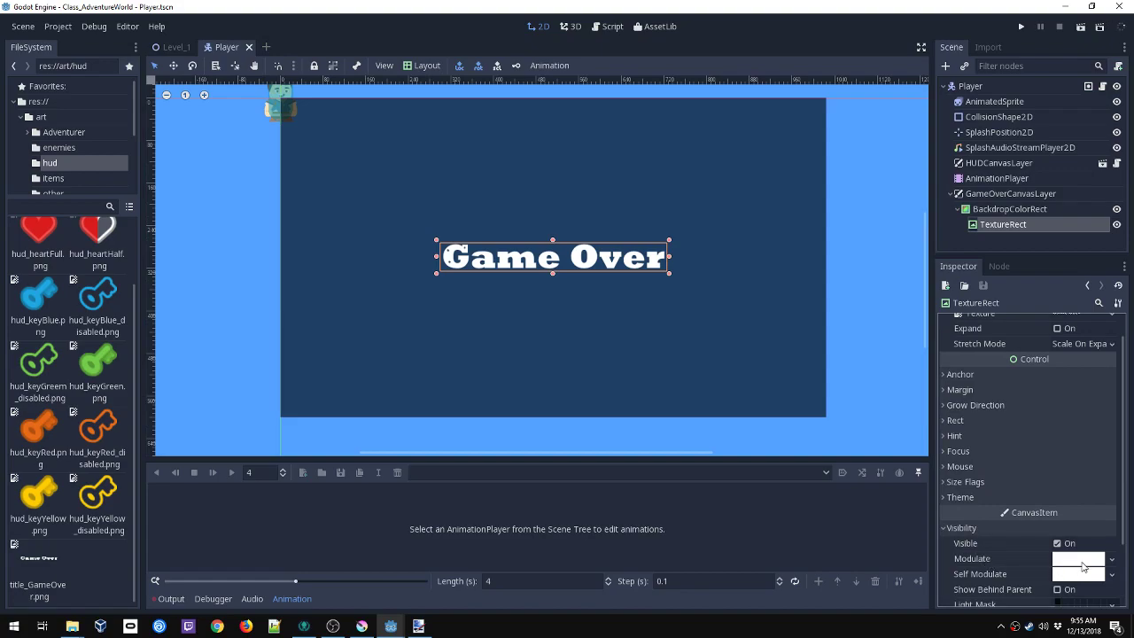
click(1077, 561)
click(1097, 342)
drag(1103, 347, 1082, 359)
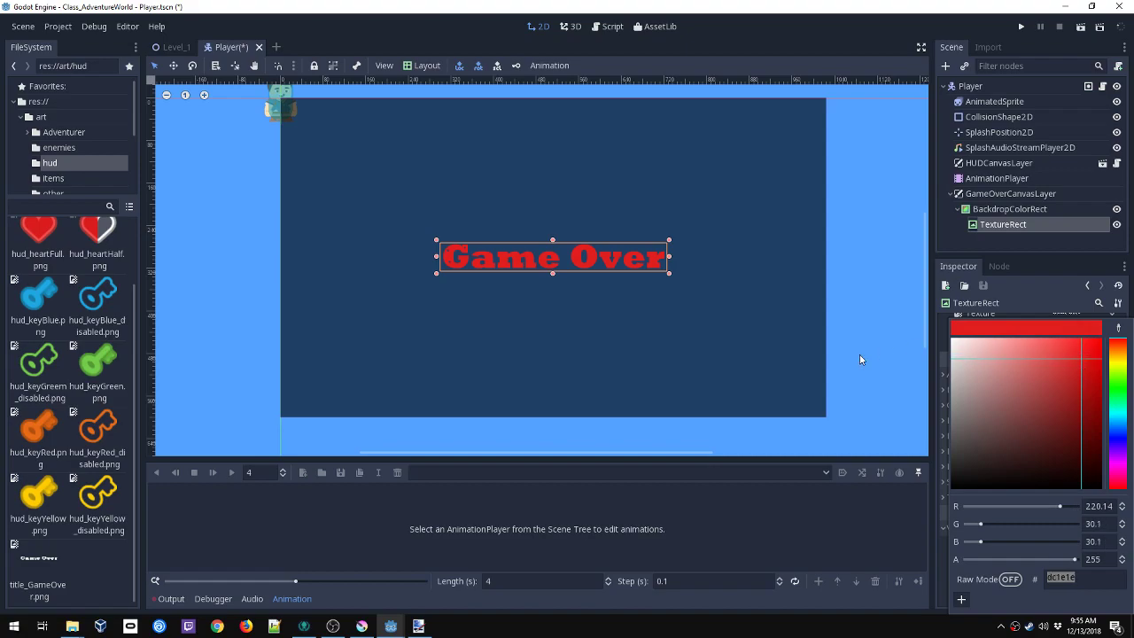
click(416, 244)
Step: Save the Player scene and collapse the Visibility section
scroll(456, 253, up, 4)
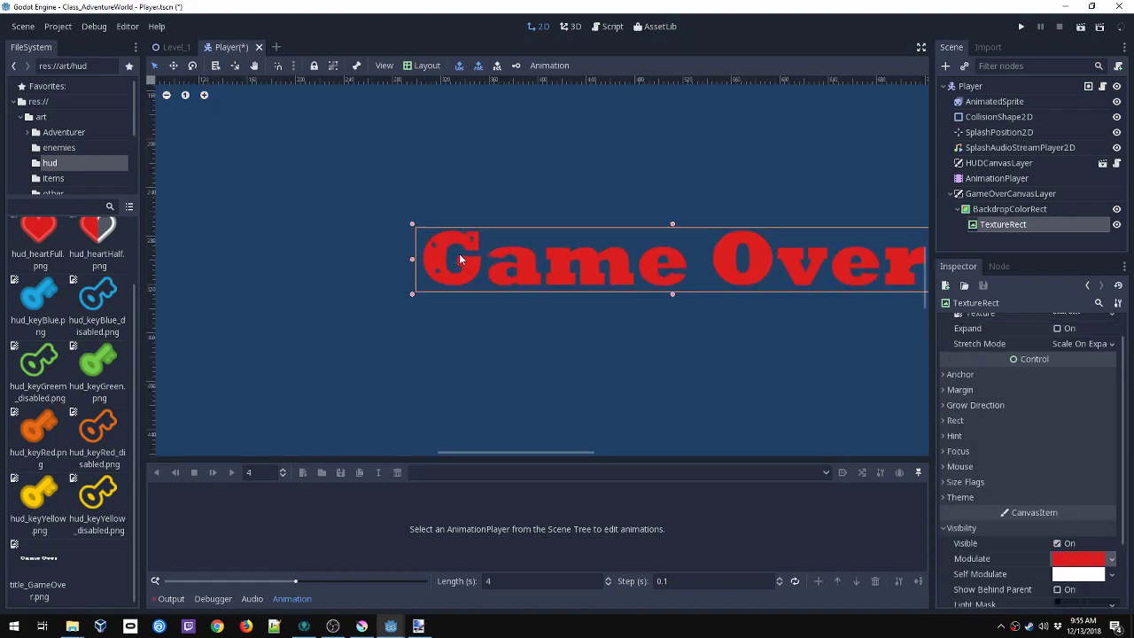
scroll(567, 290, down, 4)
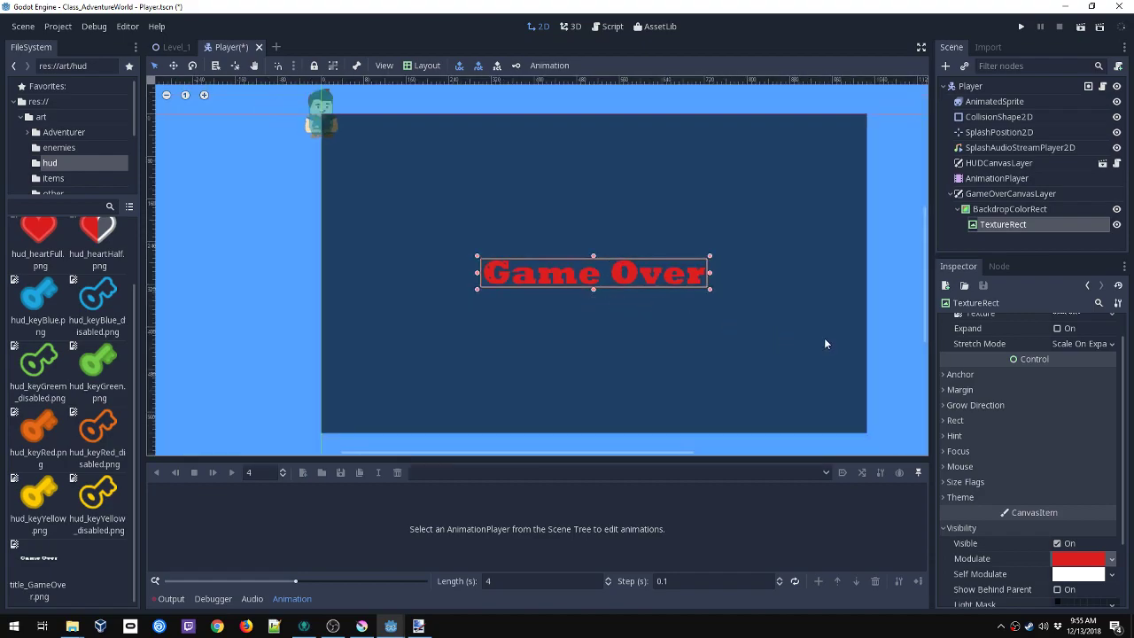
key(ctrl+s)
scroll(1080, 457, down, 2)
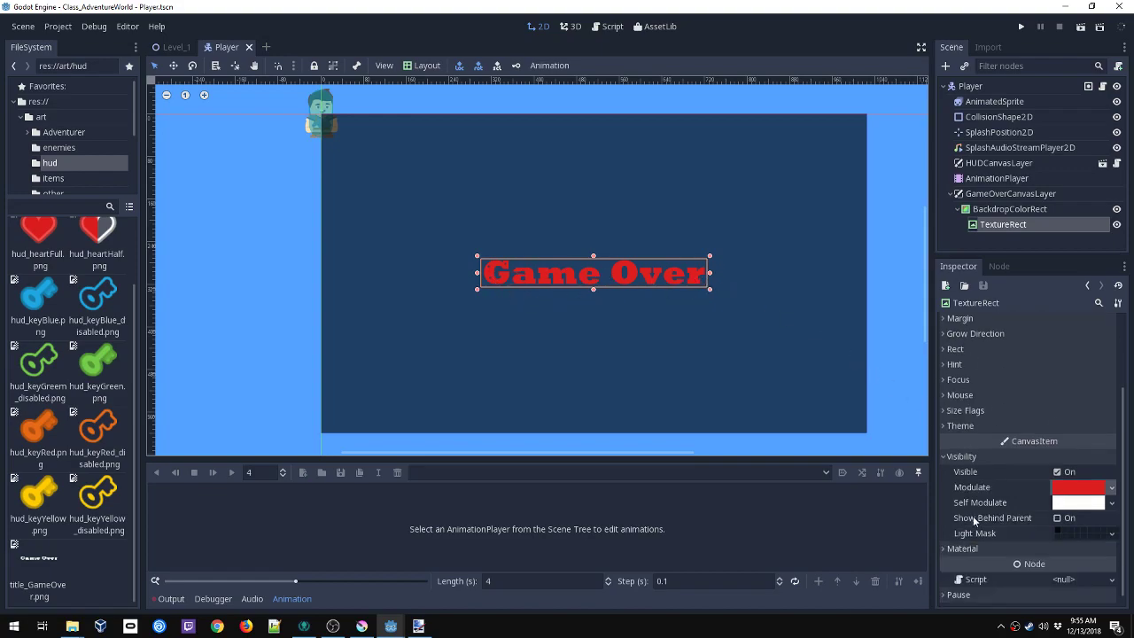
click(962, 456)
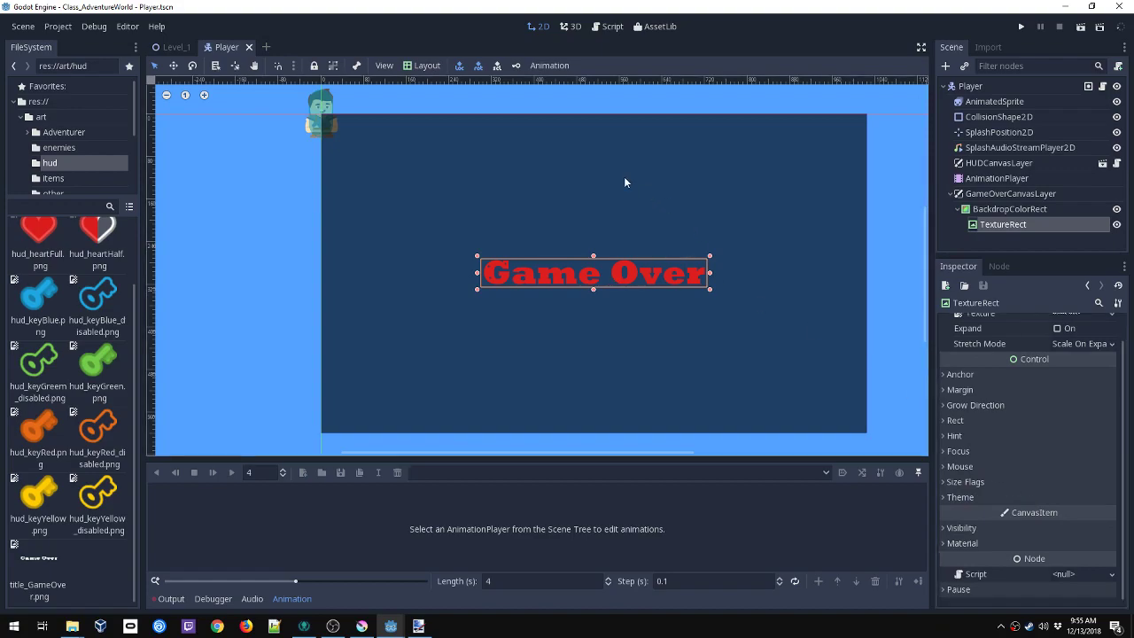
Step: Select BackdropColorRect and test-run the game with F5, moving the player left
click(982, 178)
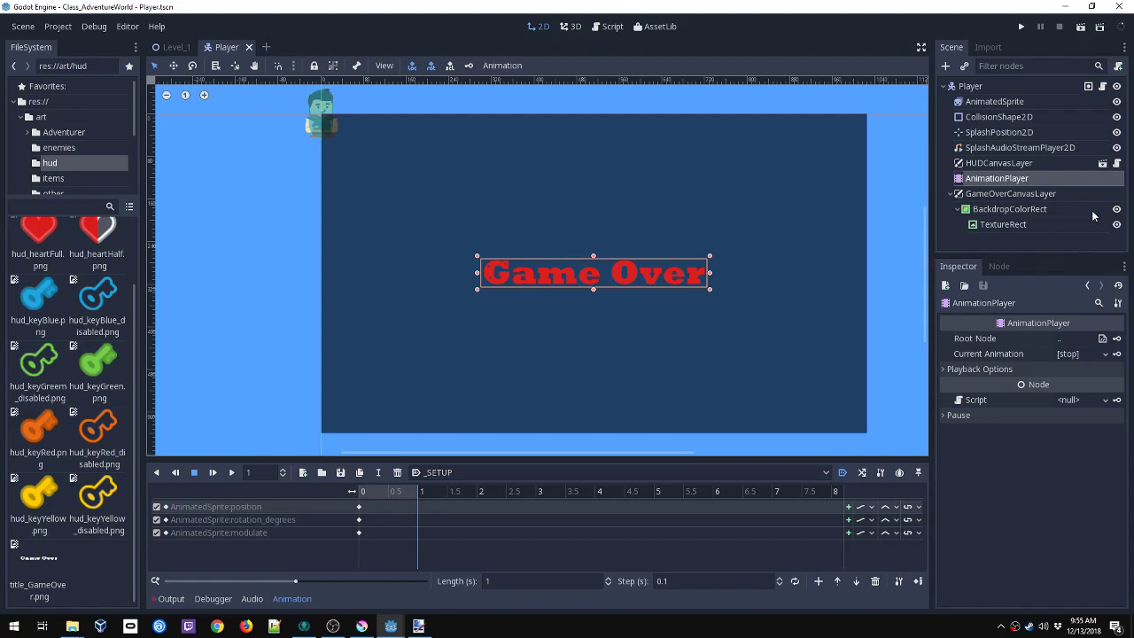
click(1046, 209)
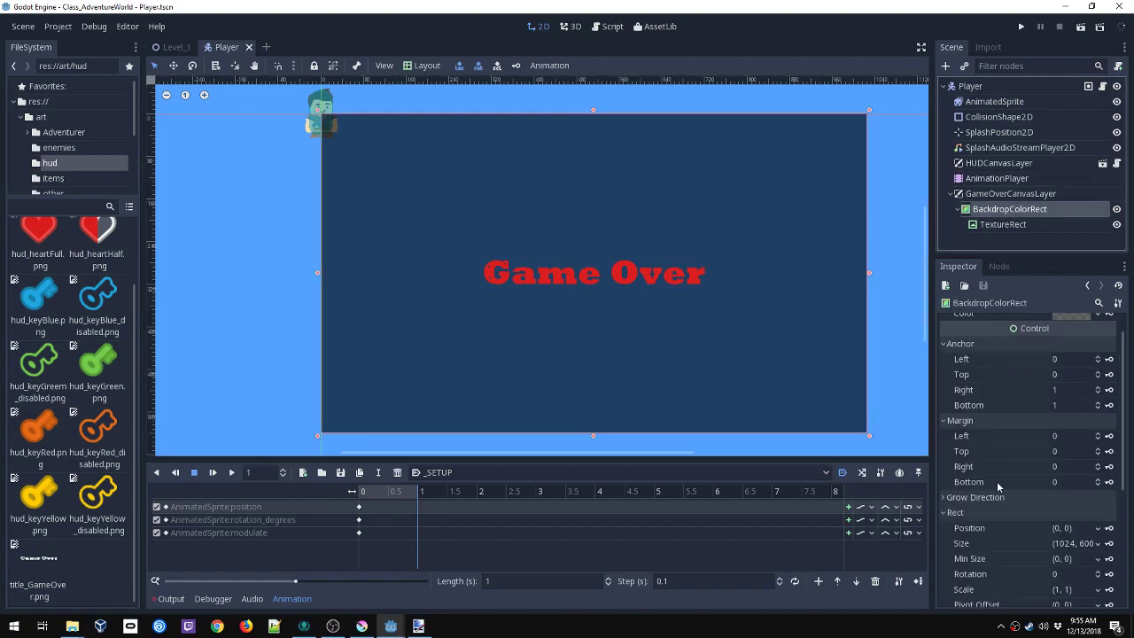
scroll(1001, 487, down, 3)
key(F5)
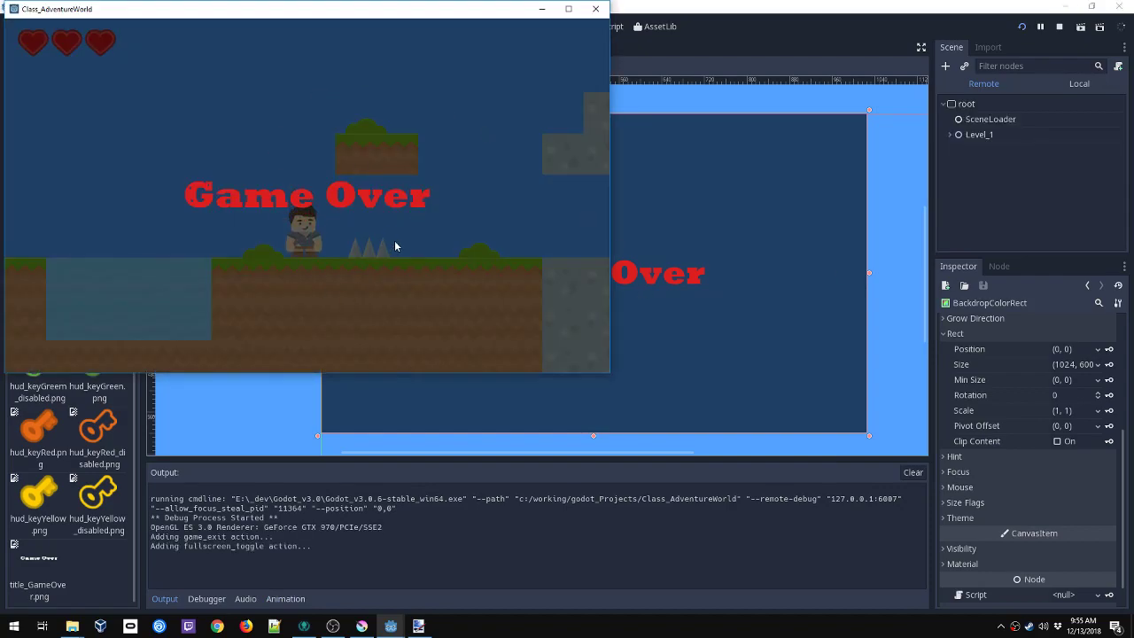
key(Left)
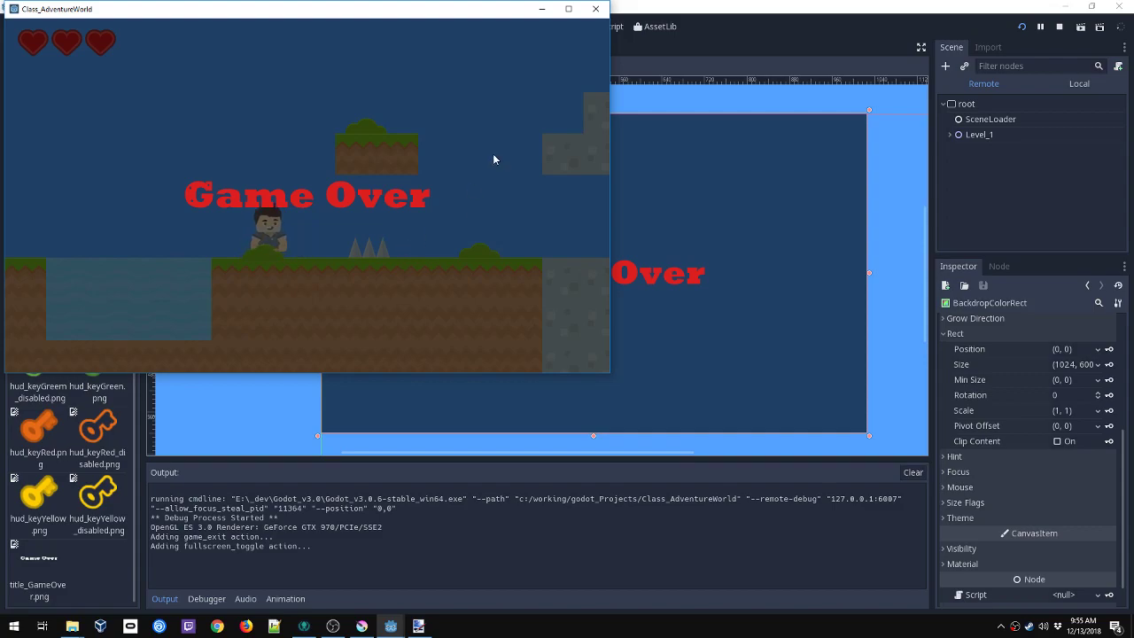
click(596, 9)
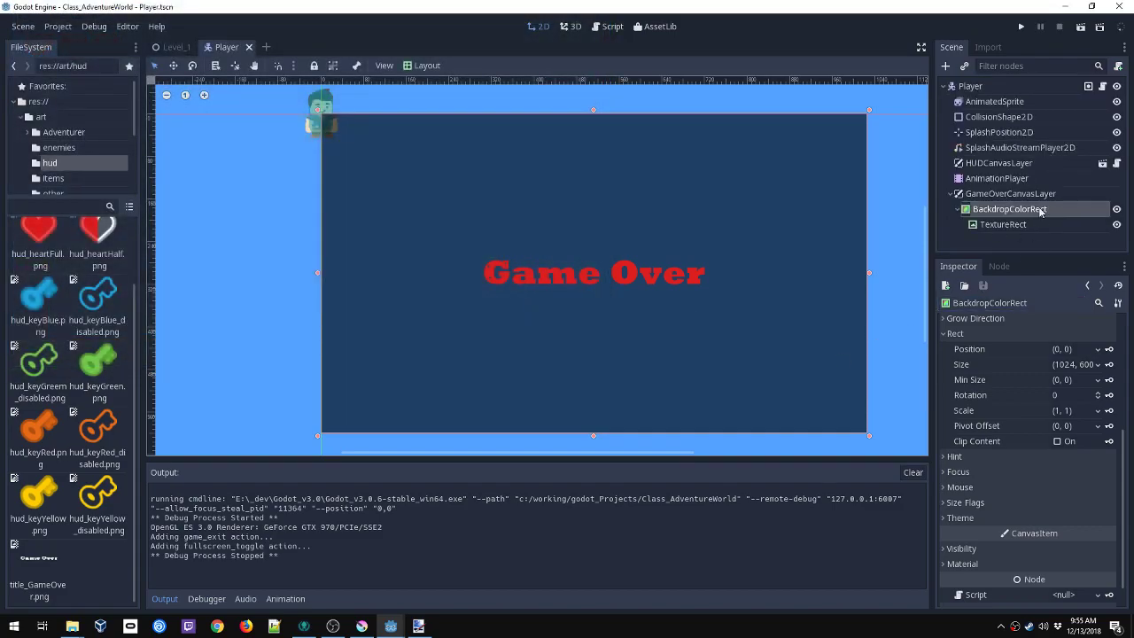
Step: Uncheck BackdropColorRect's Visible property to hide the backdrop and title
scroll(1010, 478, down, 1)
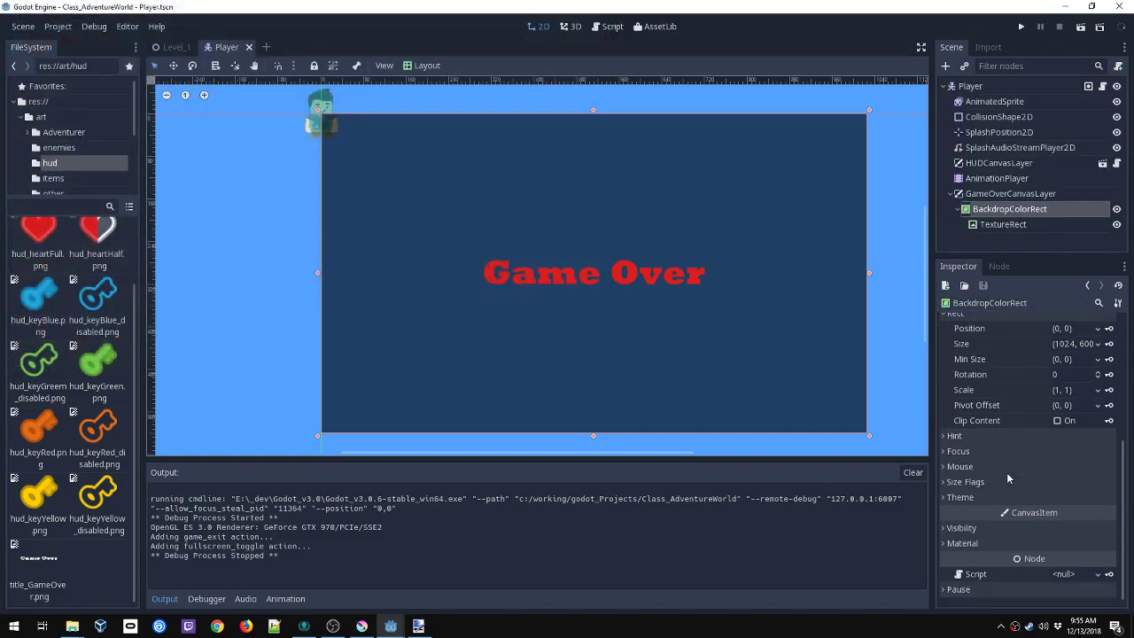
click(966, 528)
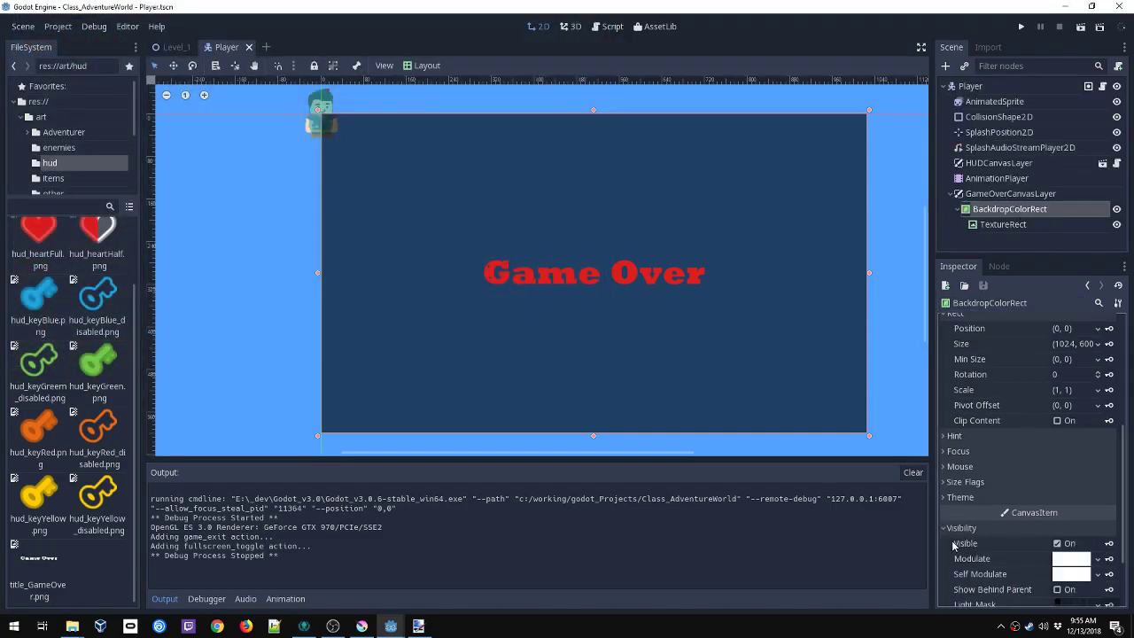
click(1058, 543)
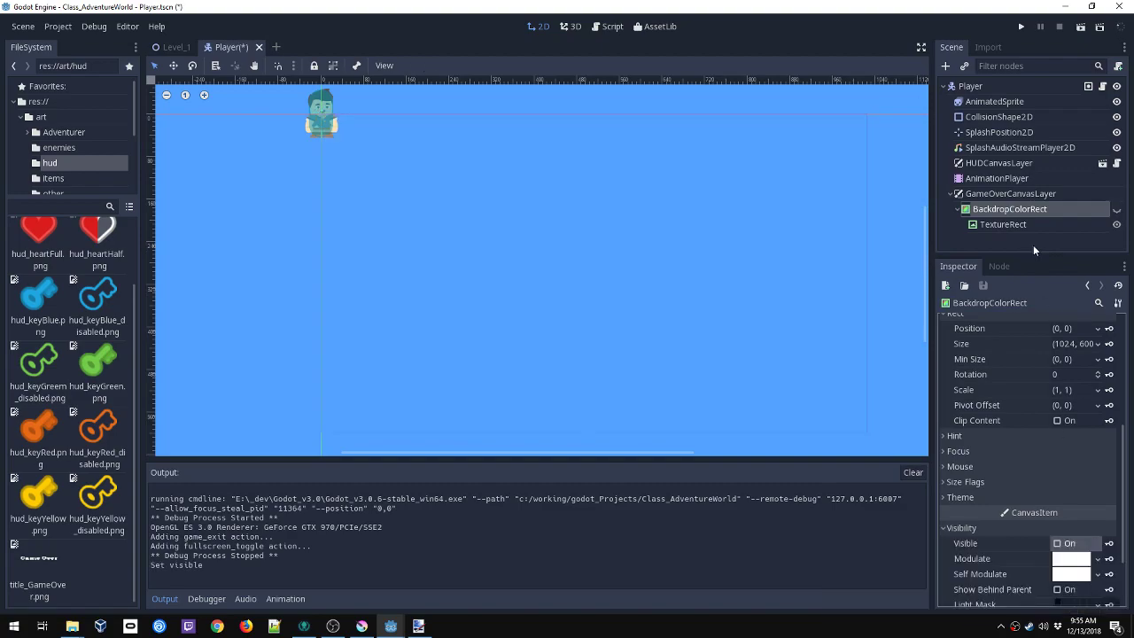
Step: Key the hidden backdrop's visibility as a new _SETUP track and save the scene
click(999, 178)
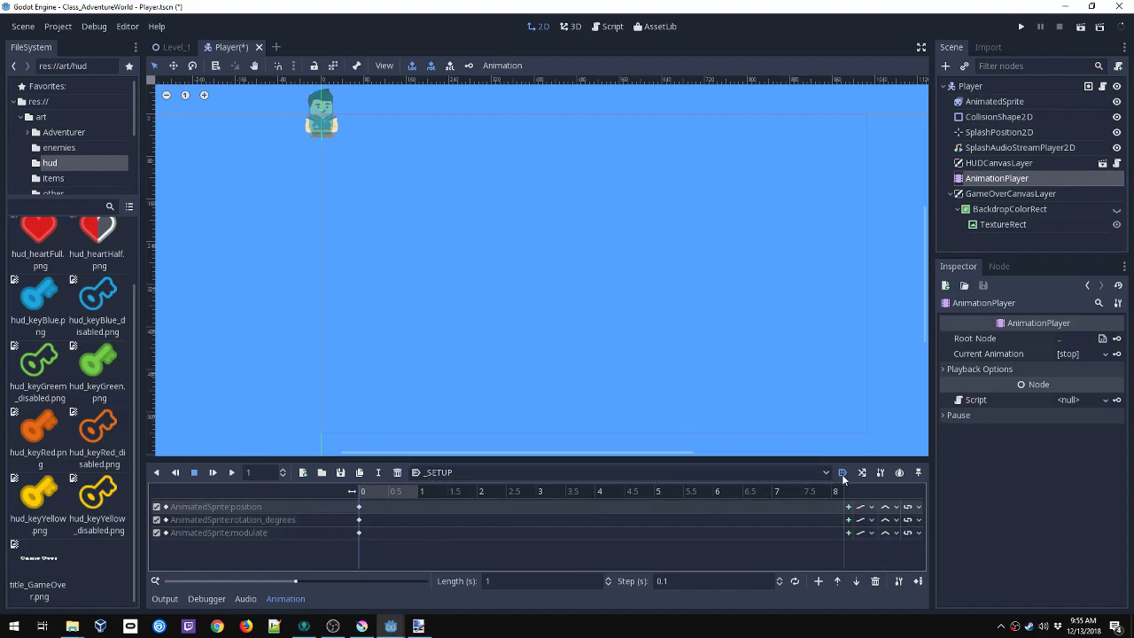
click(1010, 210)
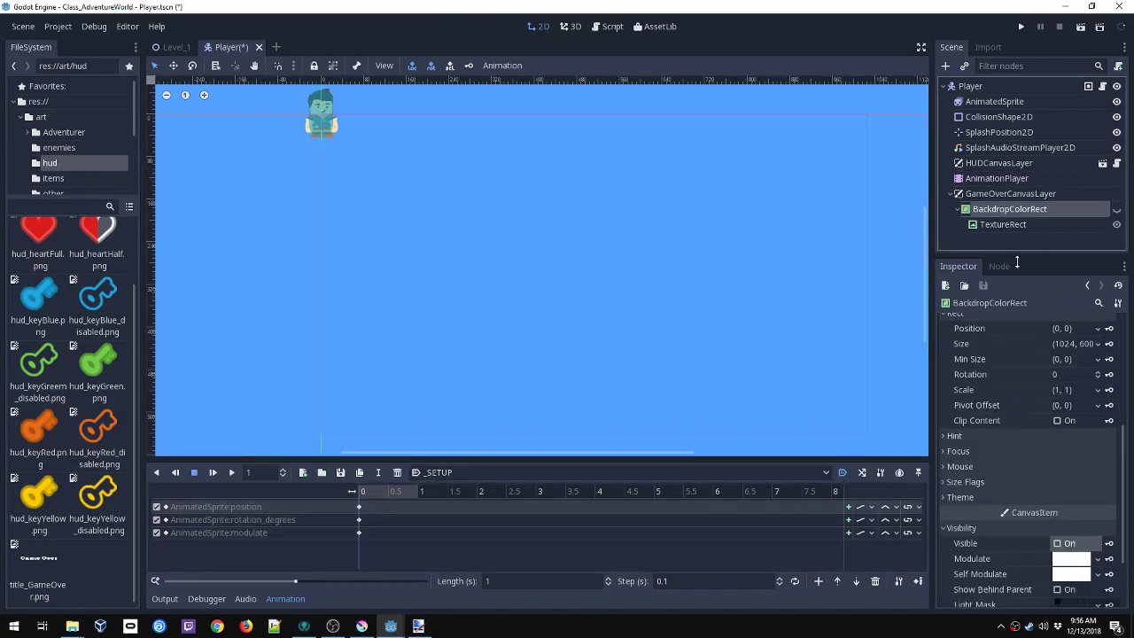
click(1109, 544)
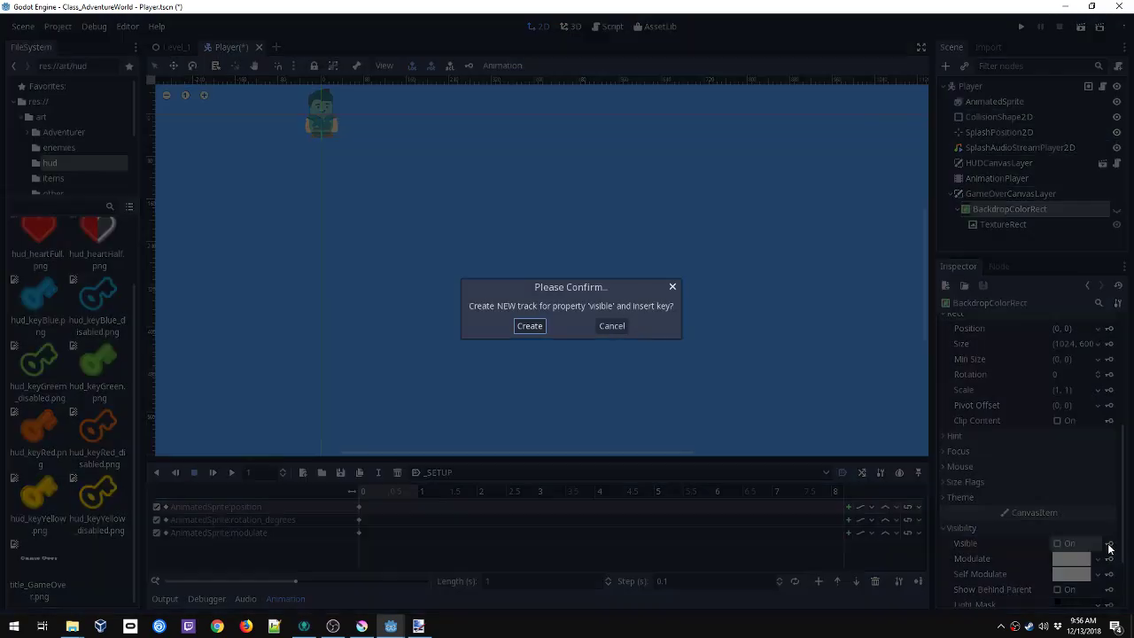
click(534, 328)
key(ctrl+s)
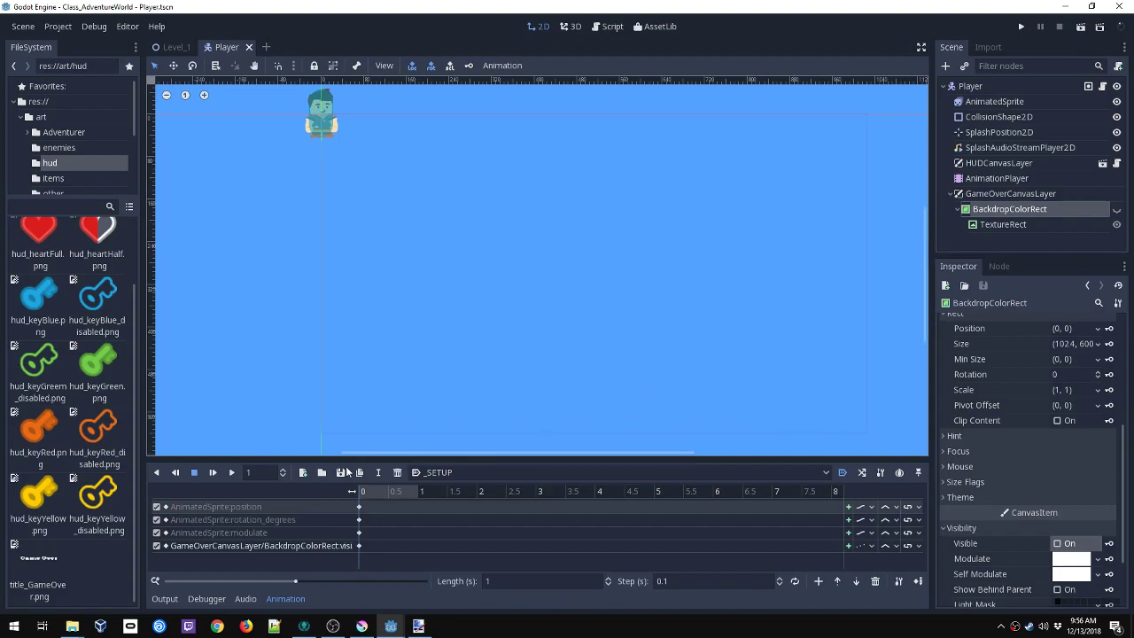
Step: Create a new animation named game_over with a length of 2 seconds
click(303, 473)
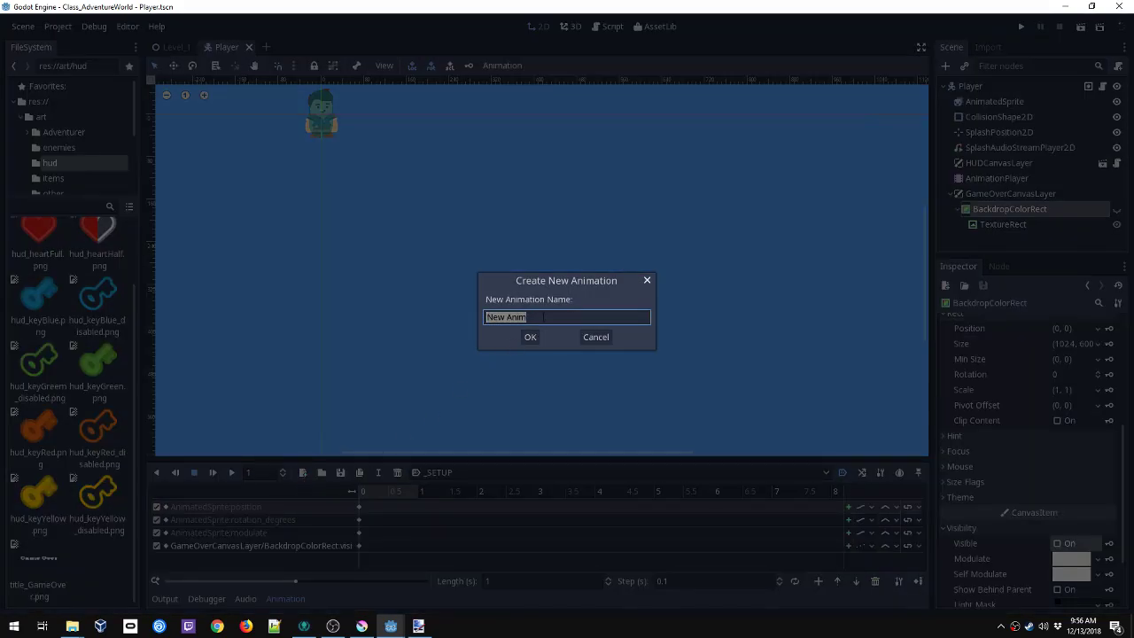
text(game_over)
key(Return)
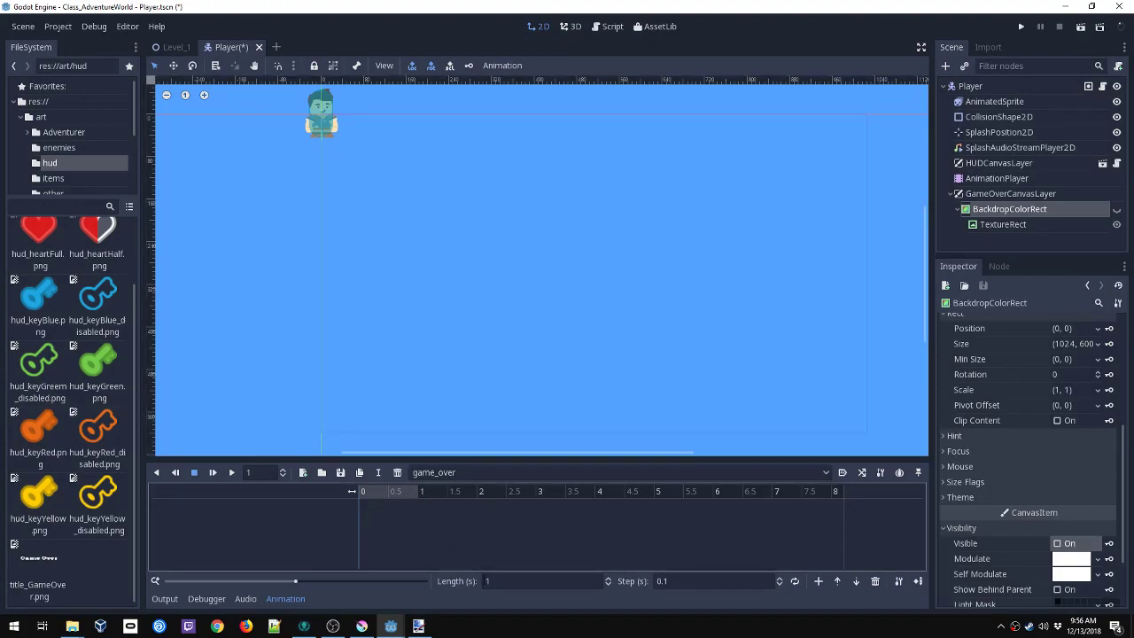
double_click(489, 581)
text(2)
key(Return)
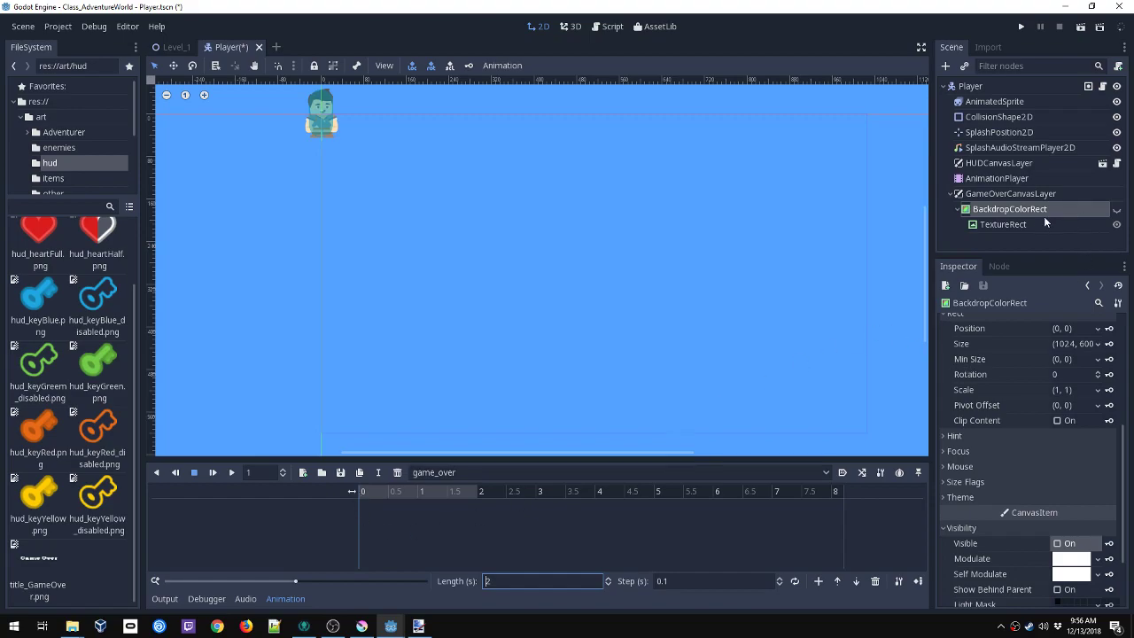
Step: Check BackdropColorRect's Visible and key it as a new track in game_over
click(1067, 544)
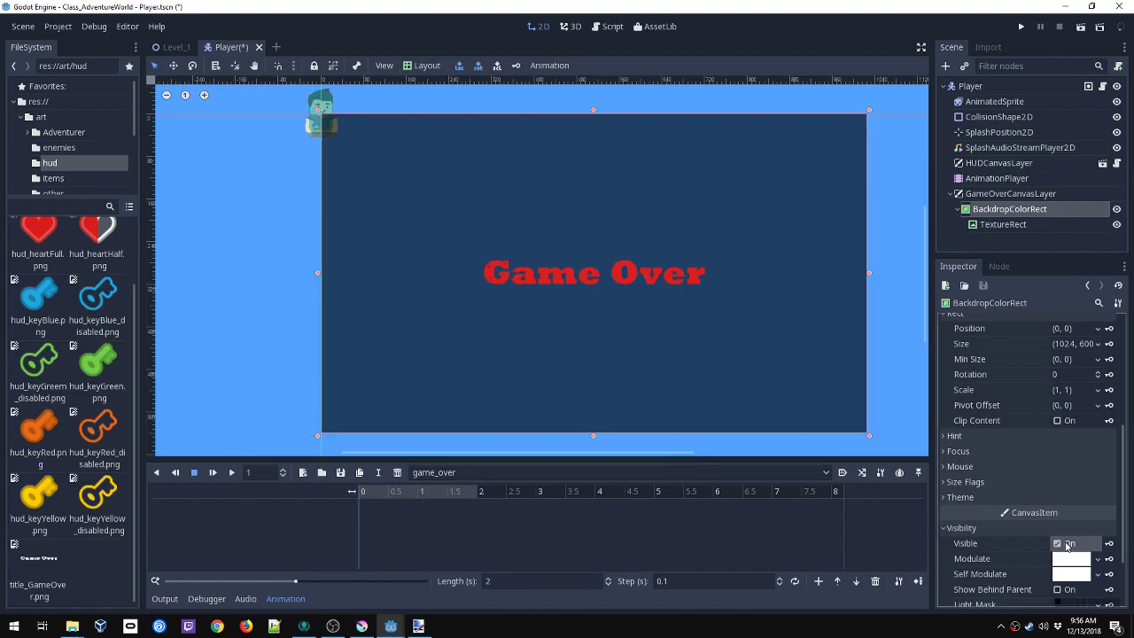
click(1109, 545)
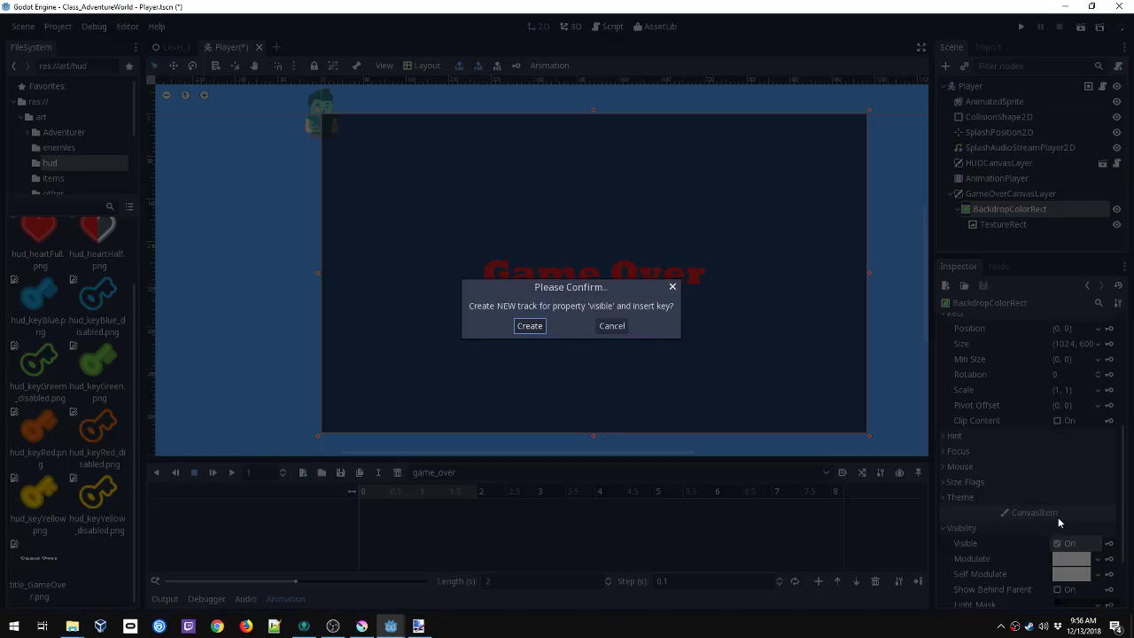
click(545, 328)
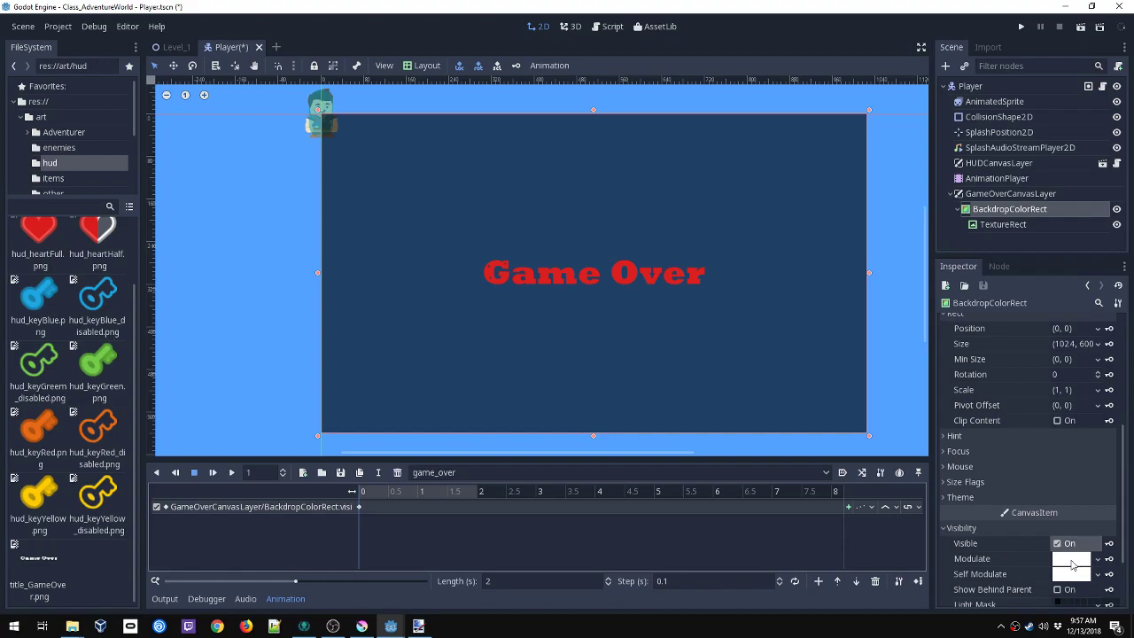
Step: Set the backdrop Color alpha to 0 and key it as a new color track
scroll(1016, 509, up, 5)
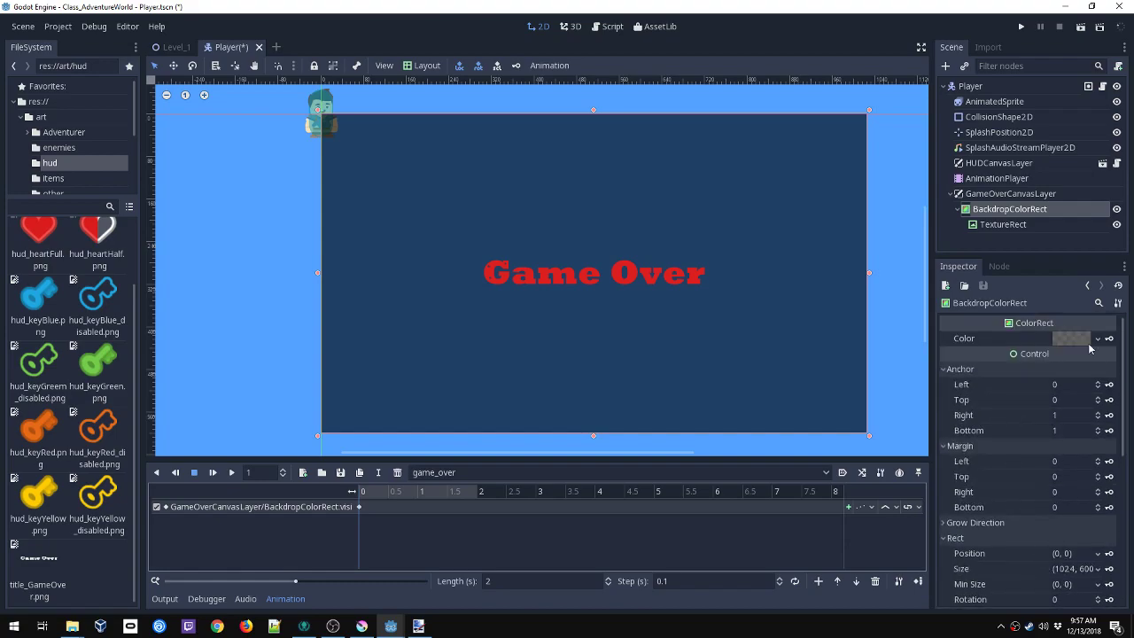
click(1083, 343)
drag(1033, 559, 940, 557)
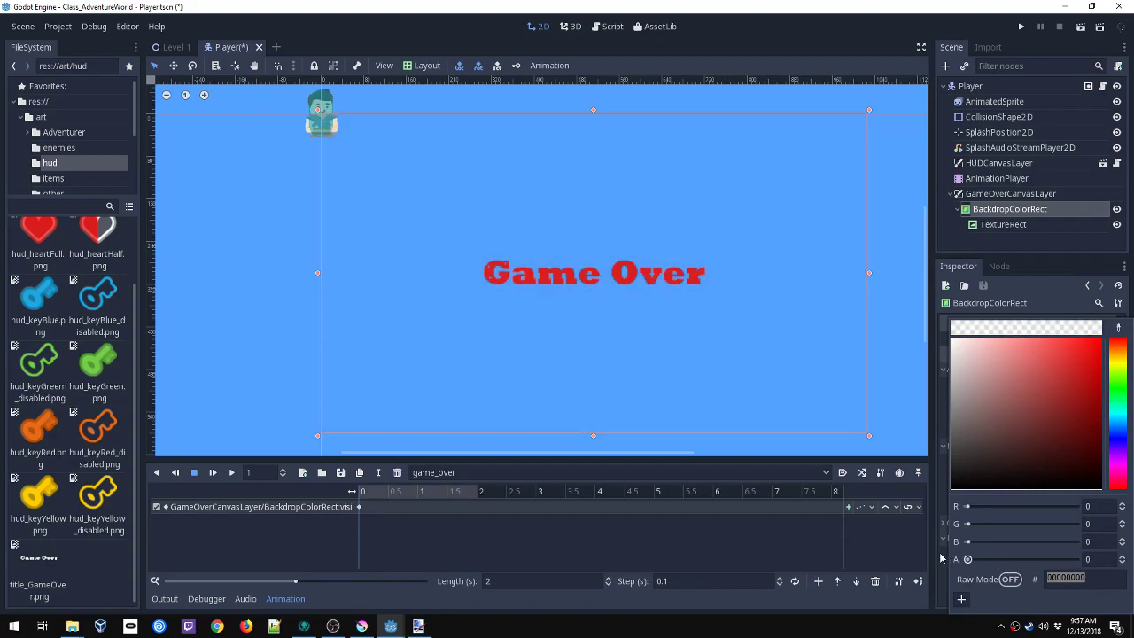
click(933, 553)
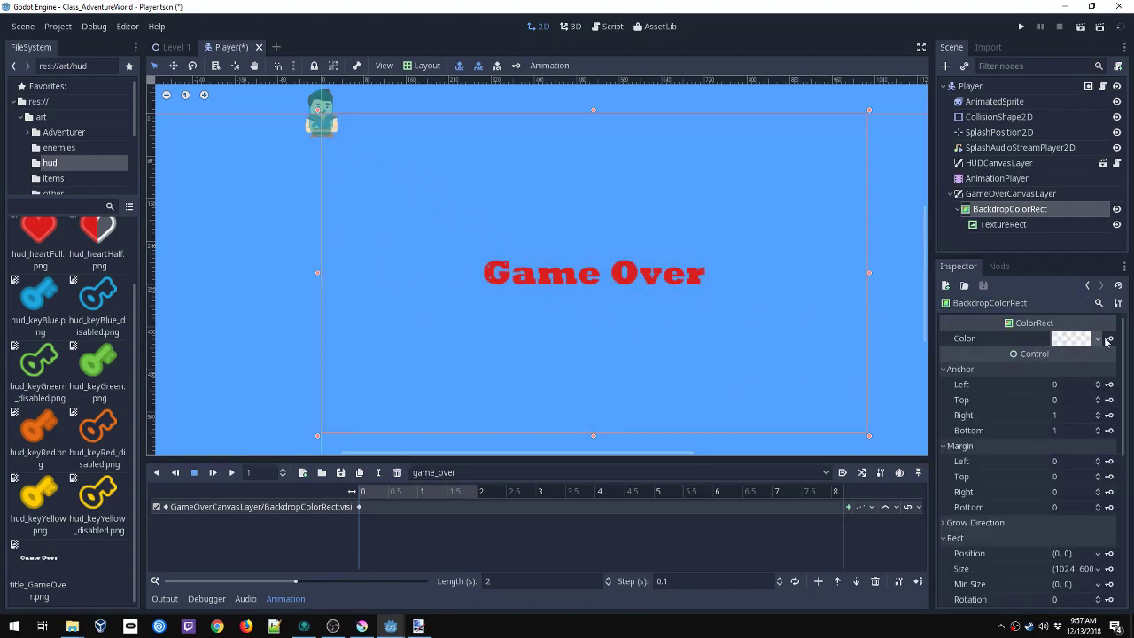
click(1109, 341)
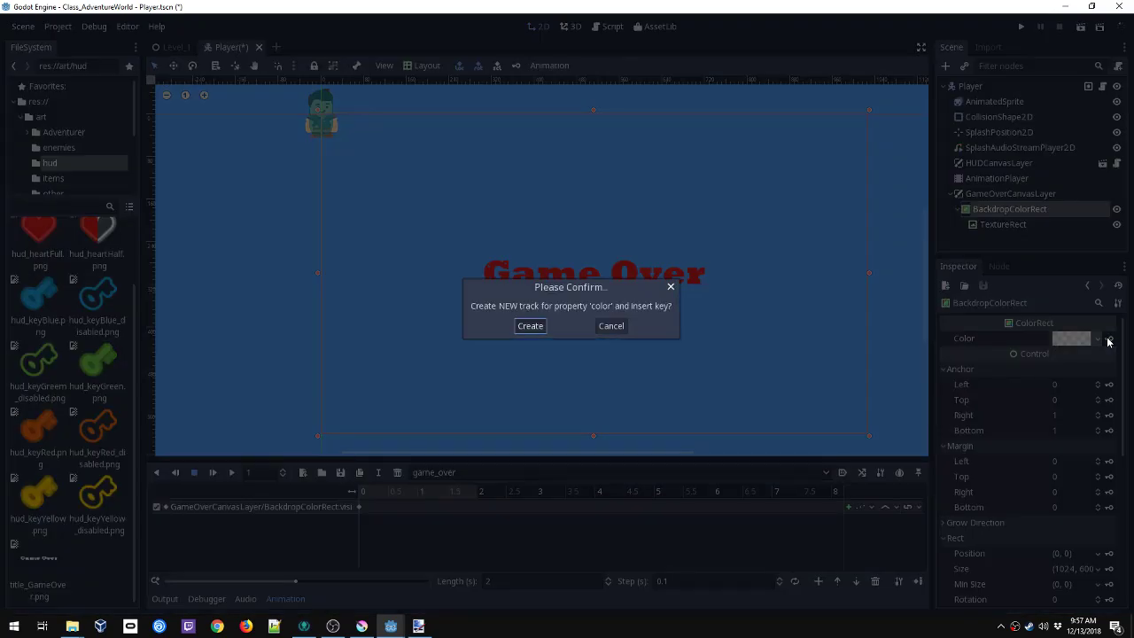
click(542, 331)
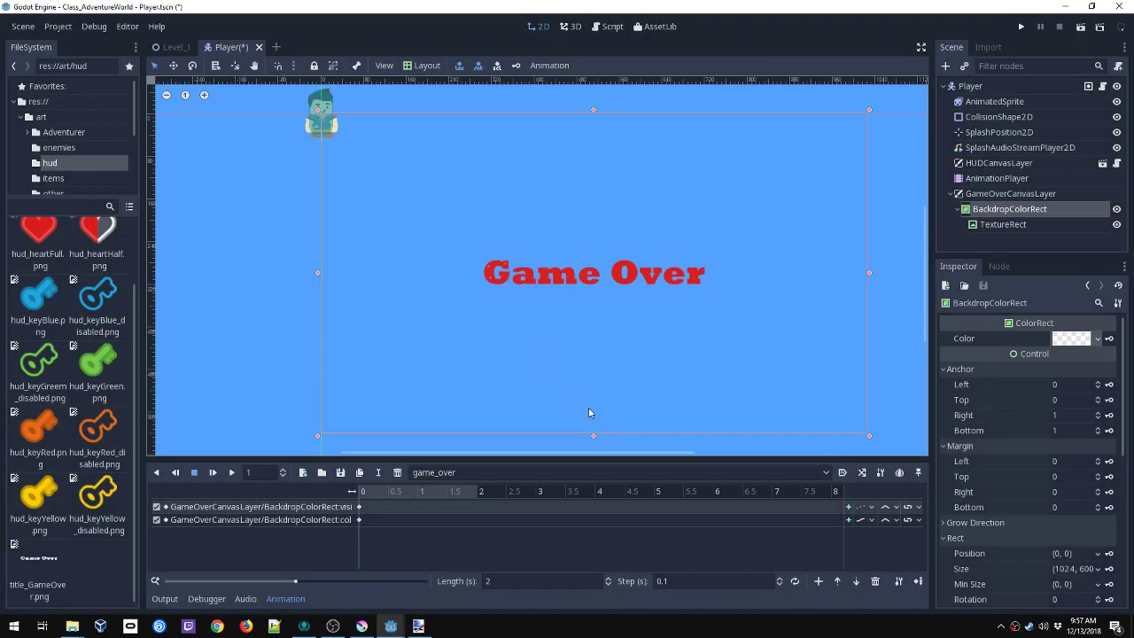
Step: Set the Game Over TextureRect's Modulate alpha to 0 and key it as a new track
click(1001, 224)
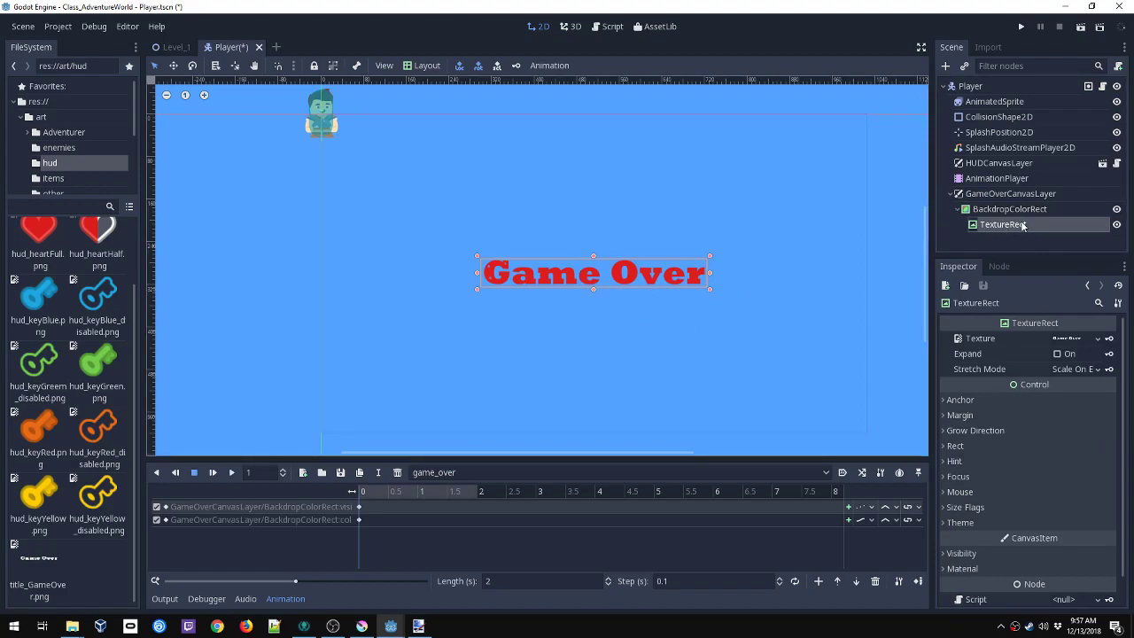
scroll(988, 514, down, 1)
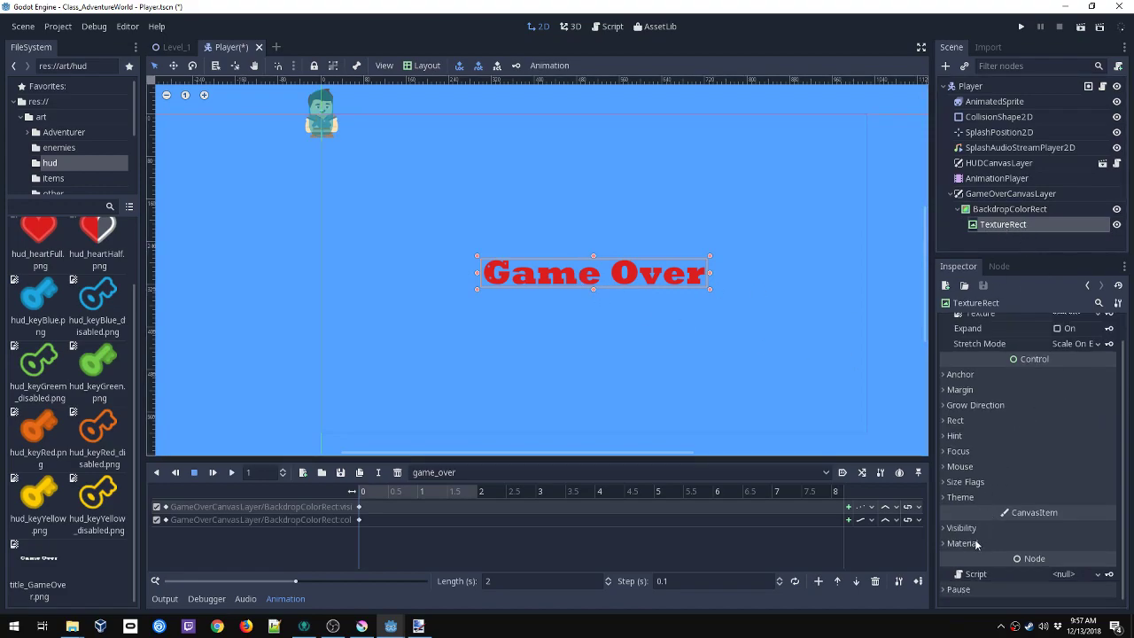
click(962, 529)
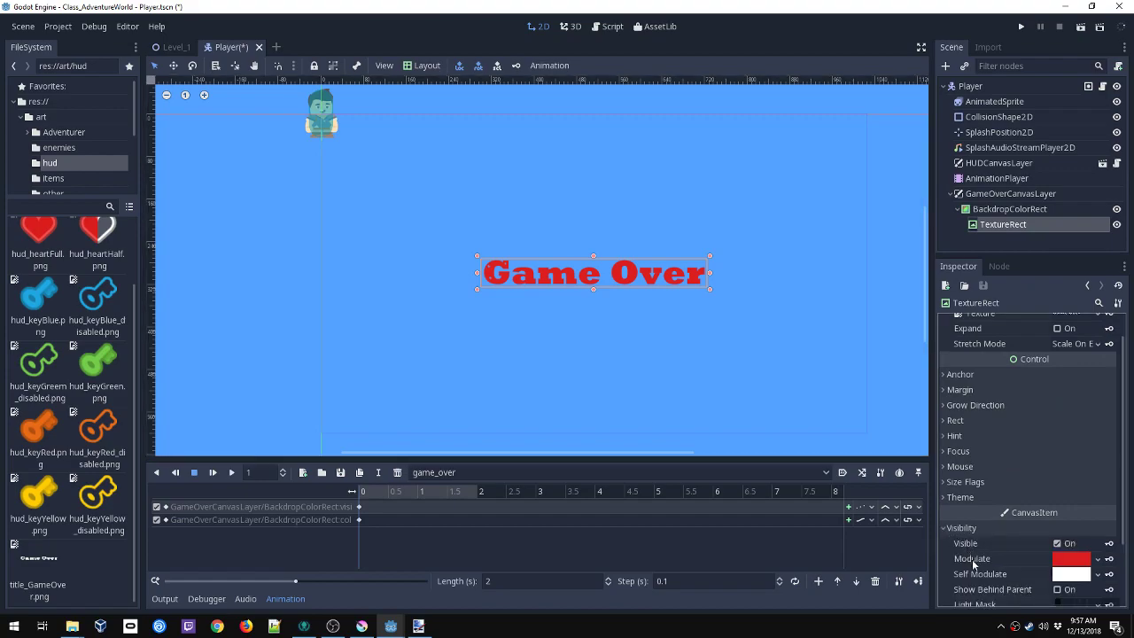
click(1072, 559)
drag(1070, 565, 908, 571)
click(908, 611)
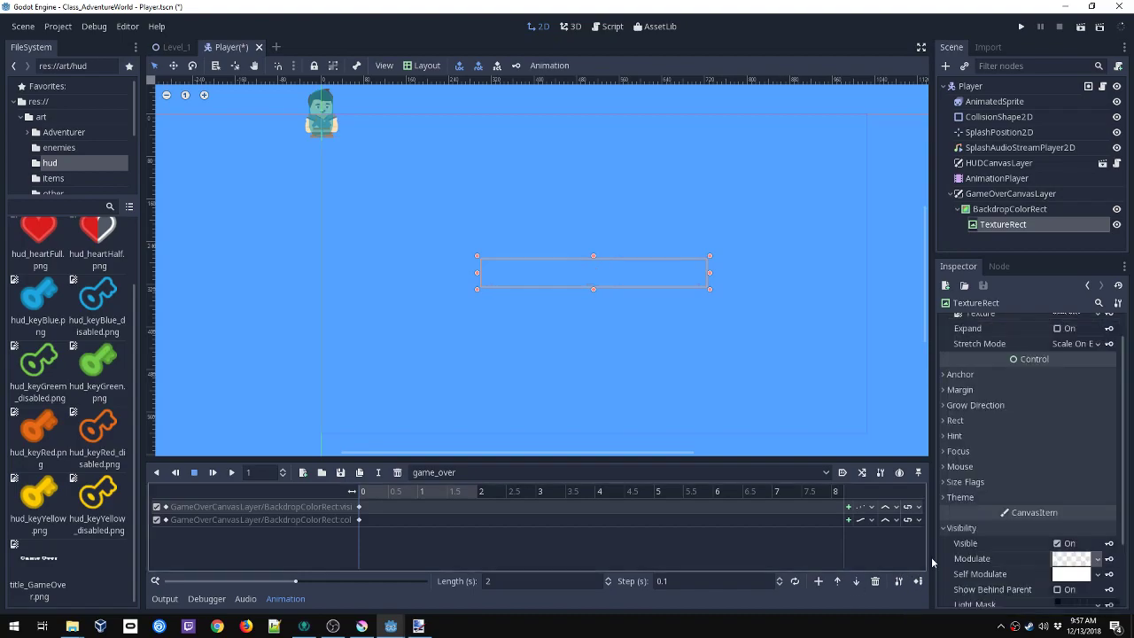
click(1108, 558)
click(528, 326)
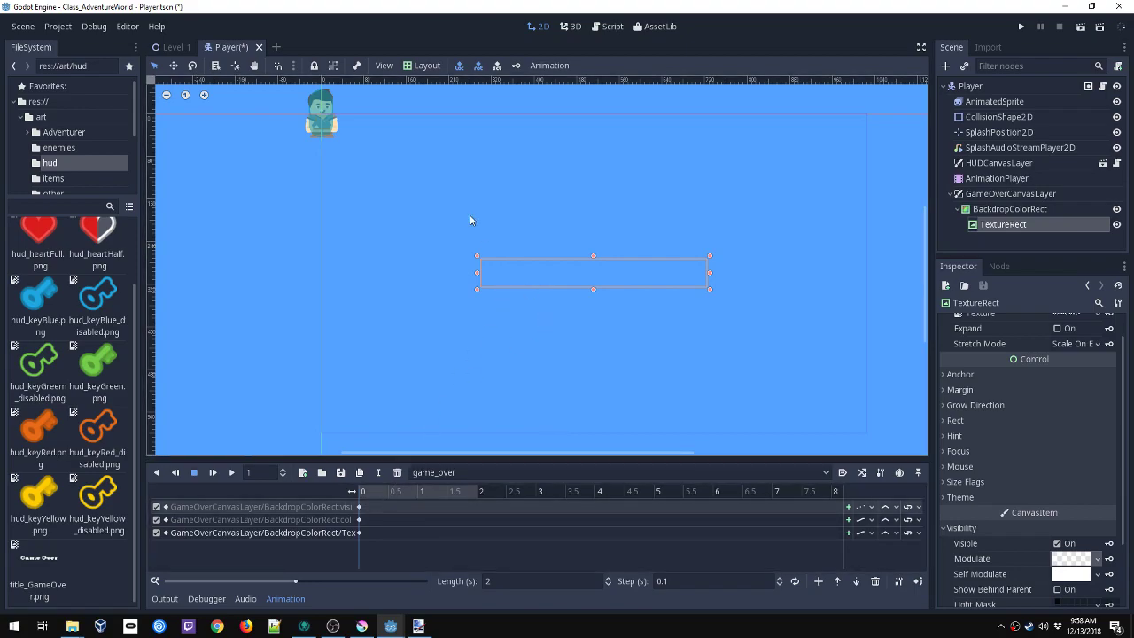
Step: Place the playhead at 0.4 s and select BackdropColorRect
click(384, 492)
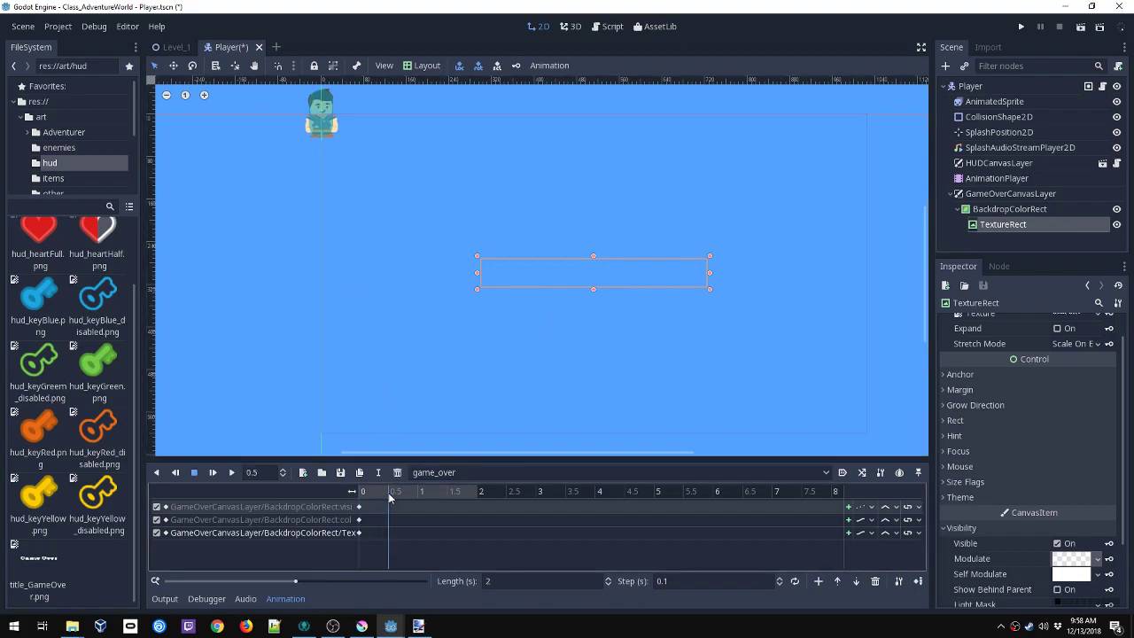
click(387, 493)
click(382, 493)
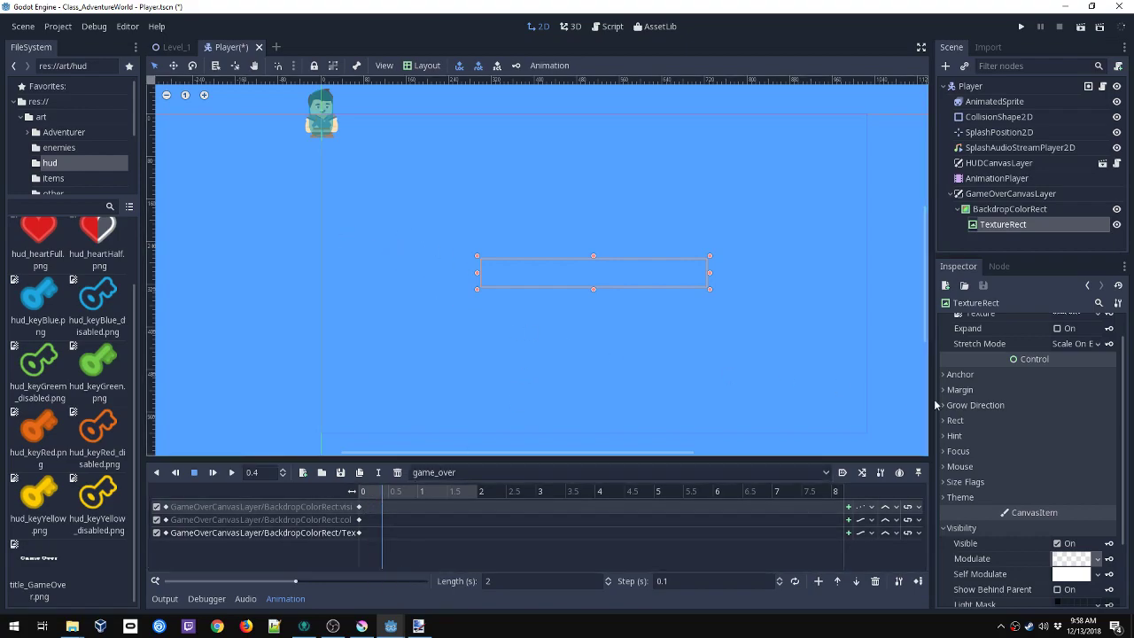
click(1021, 208)
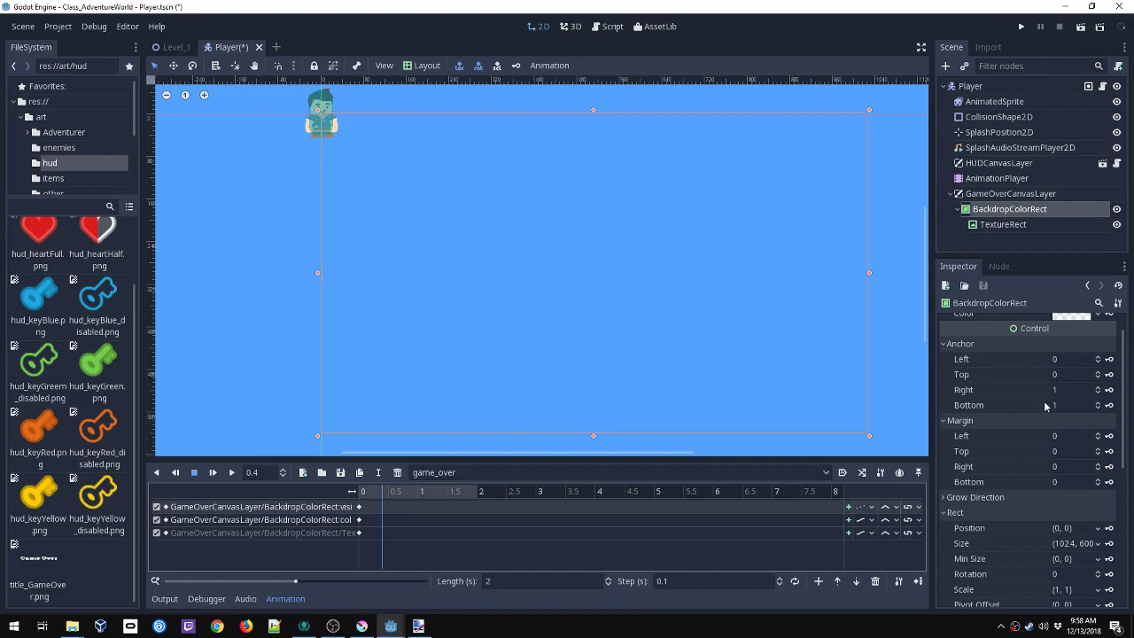
Step: Set the backdrop colour to black at alpha 150 and key it at 0.4 s
scroll(1011, 497, up, 1)
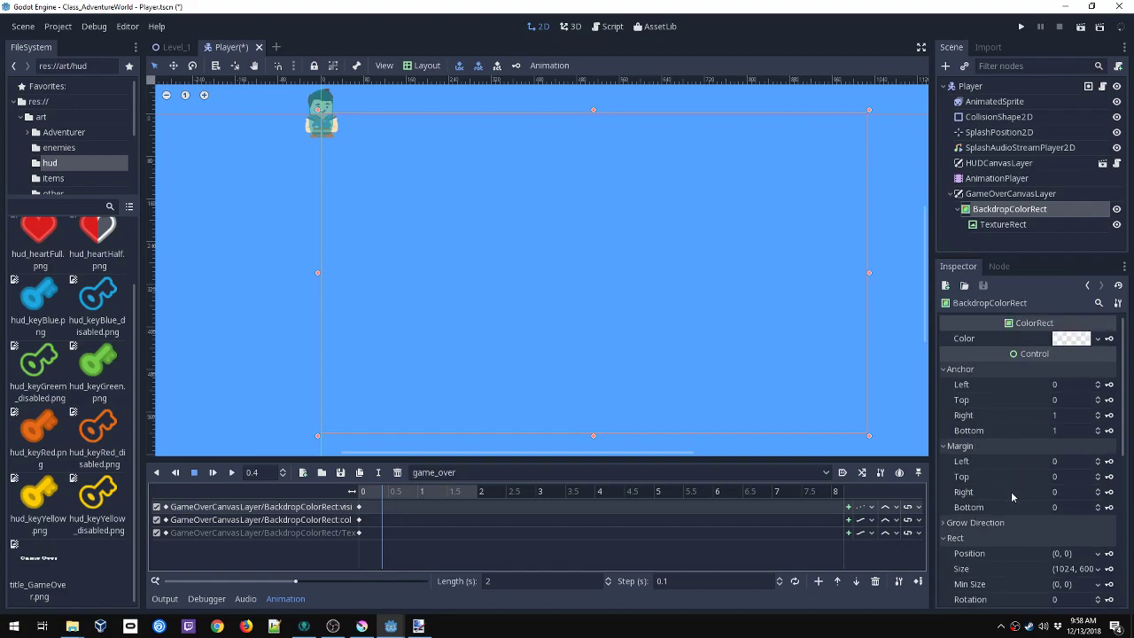
click(1071, 340)
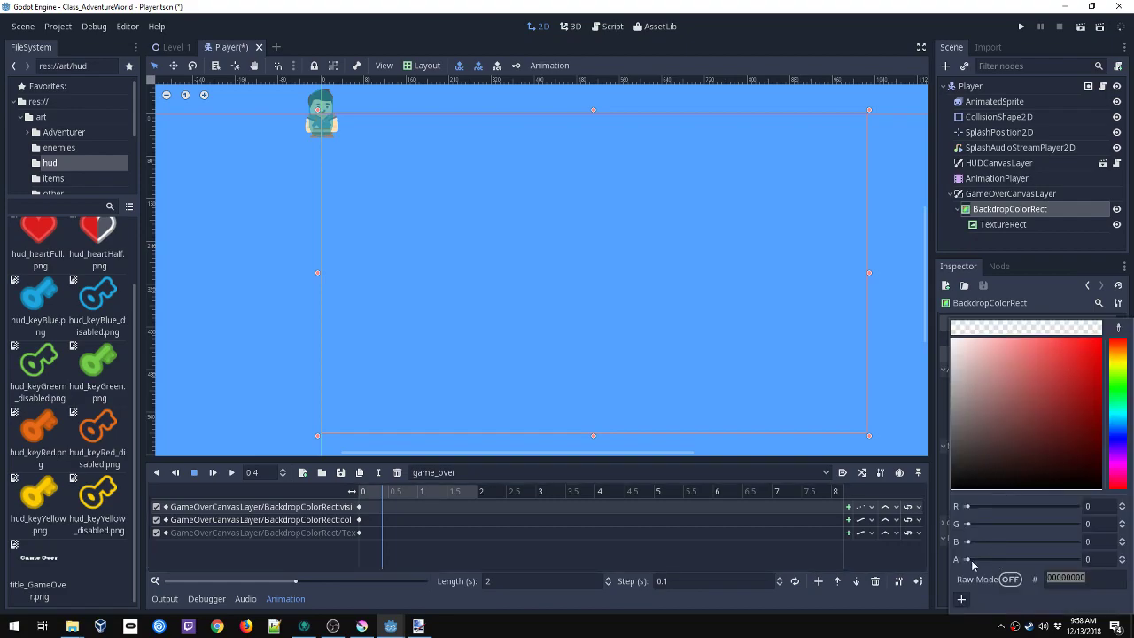
click(1097, 560)
text(150)
key(Return)
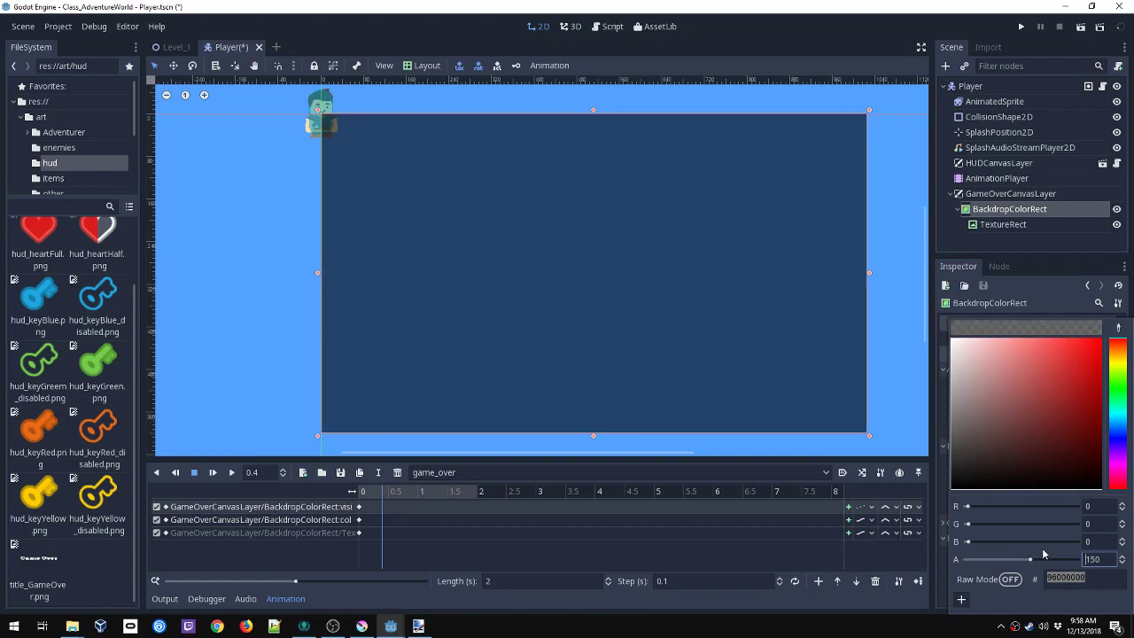
drag(1031, 560, 1030, 562)
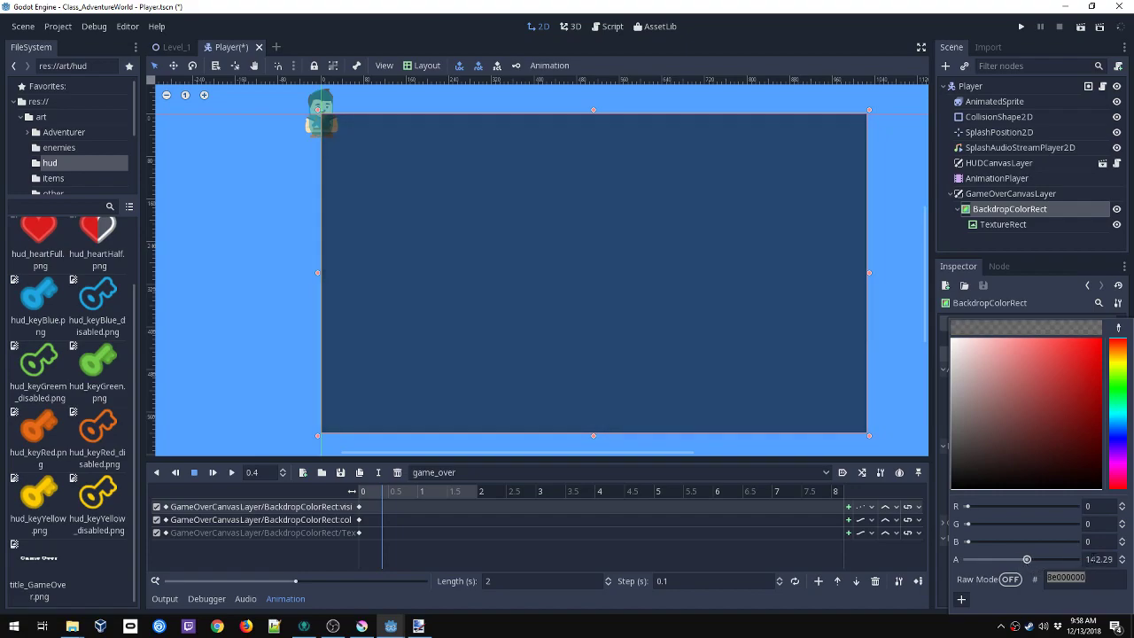
click(1105, 559)
text(150)
key(Return)
click(938, 511)
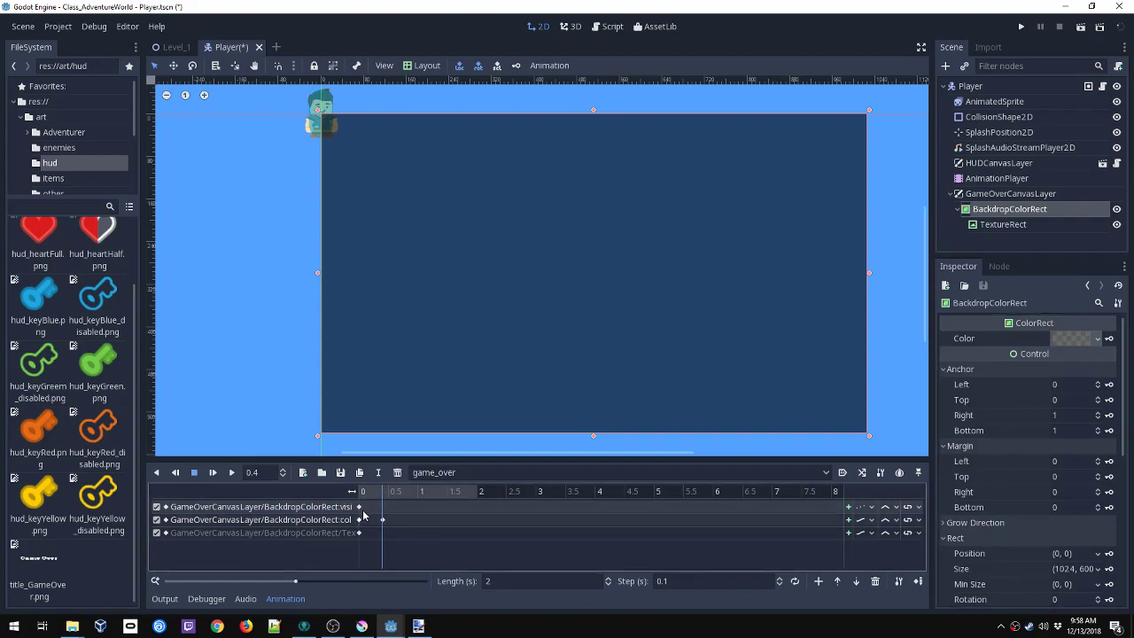
click(360, 519)
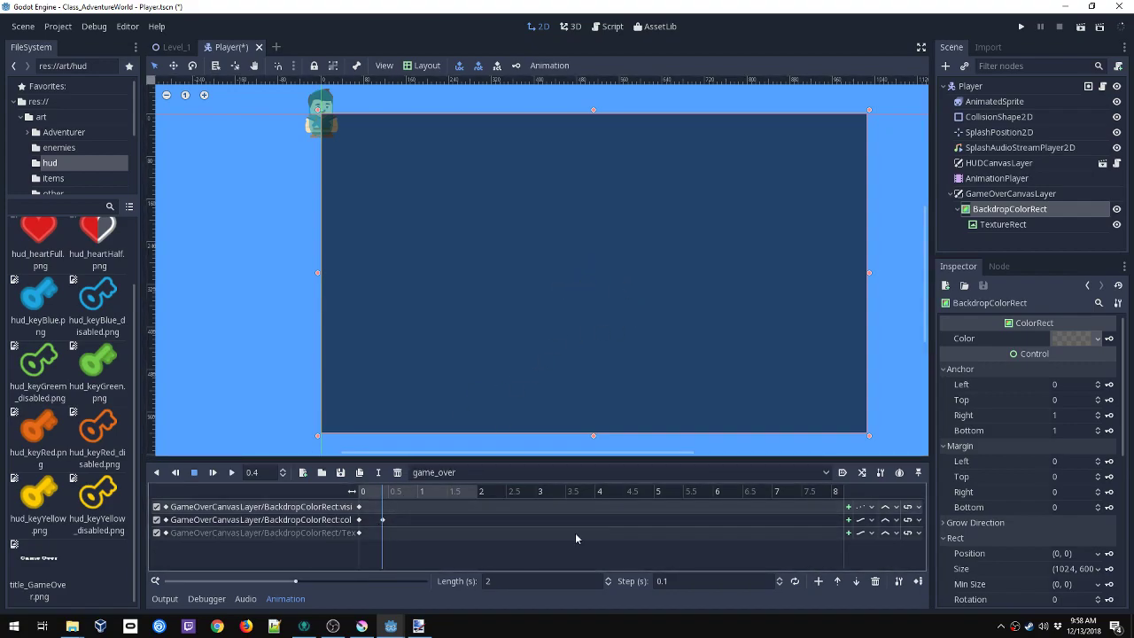
Step: Key the Game Over text's transparent Modulate at 0.4 s
click(1003, 225)
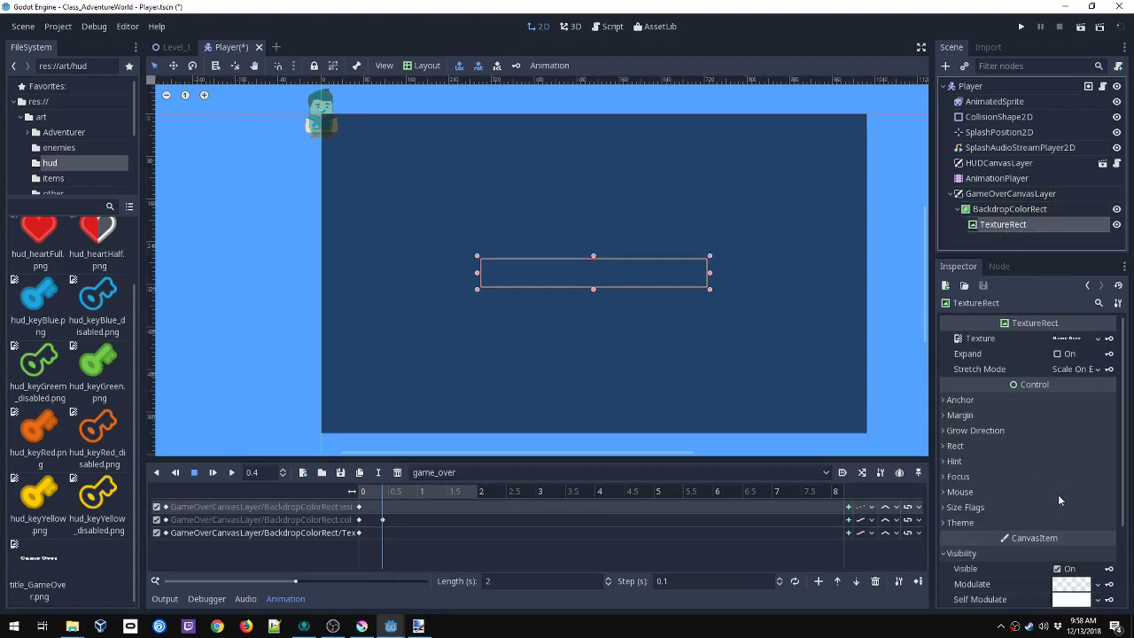
scroll(1058, 491, down, 3)
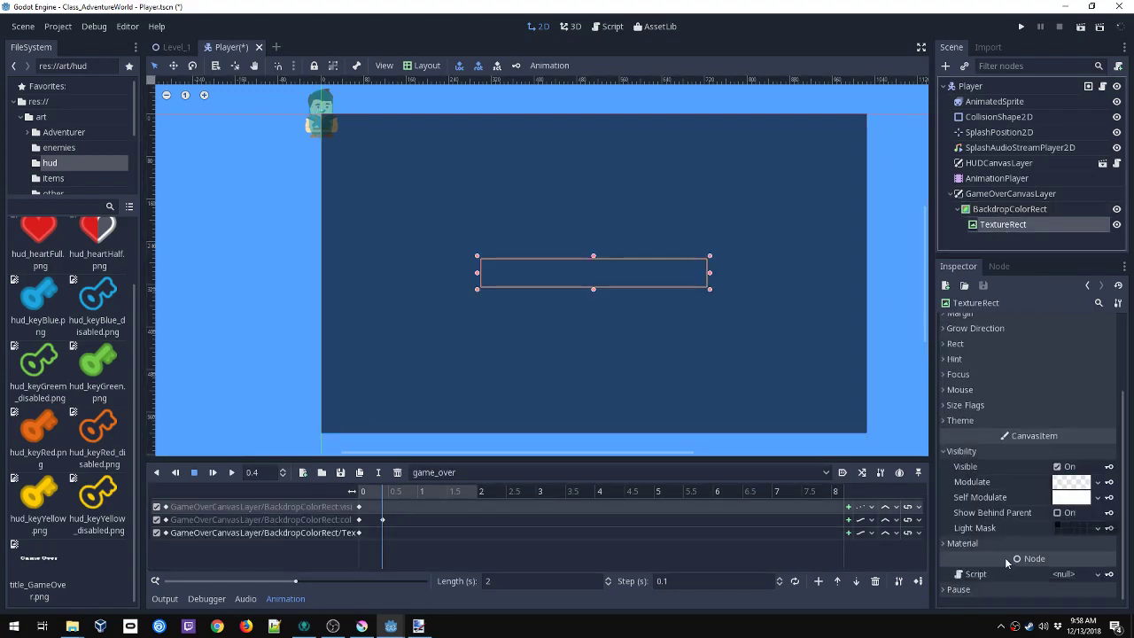
click(1109, 482)
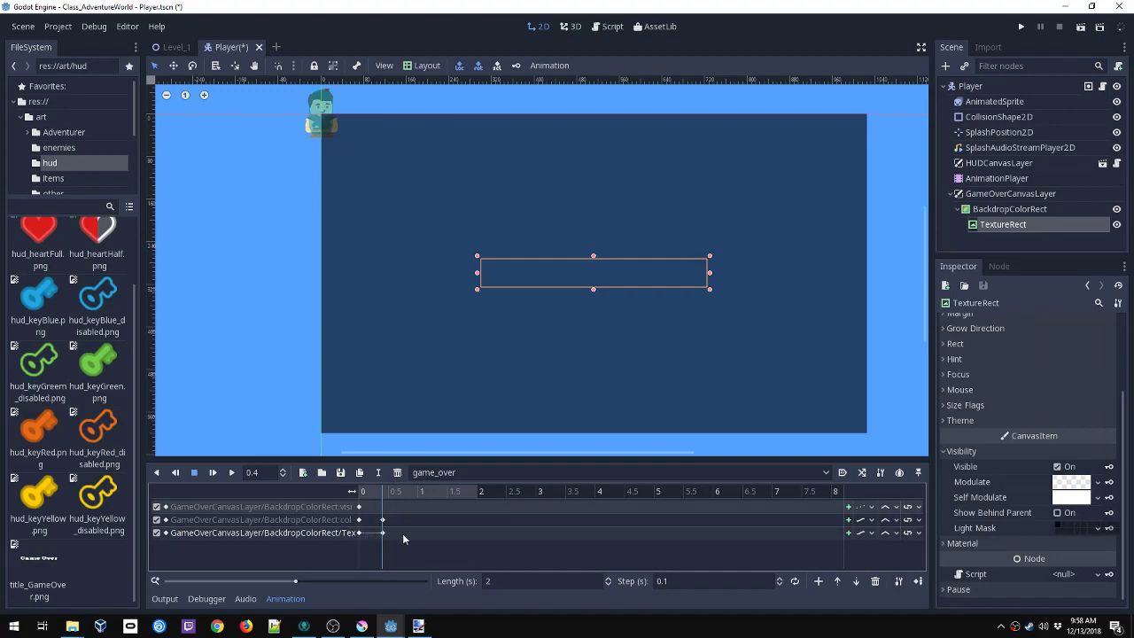
Step: At 1.0 s, set the text's Modulate to fully opaque red and key it
drag(413, 494, 420, 509)
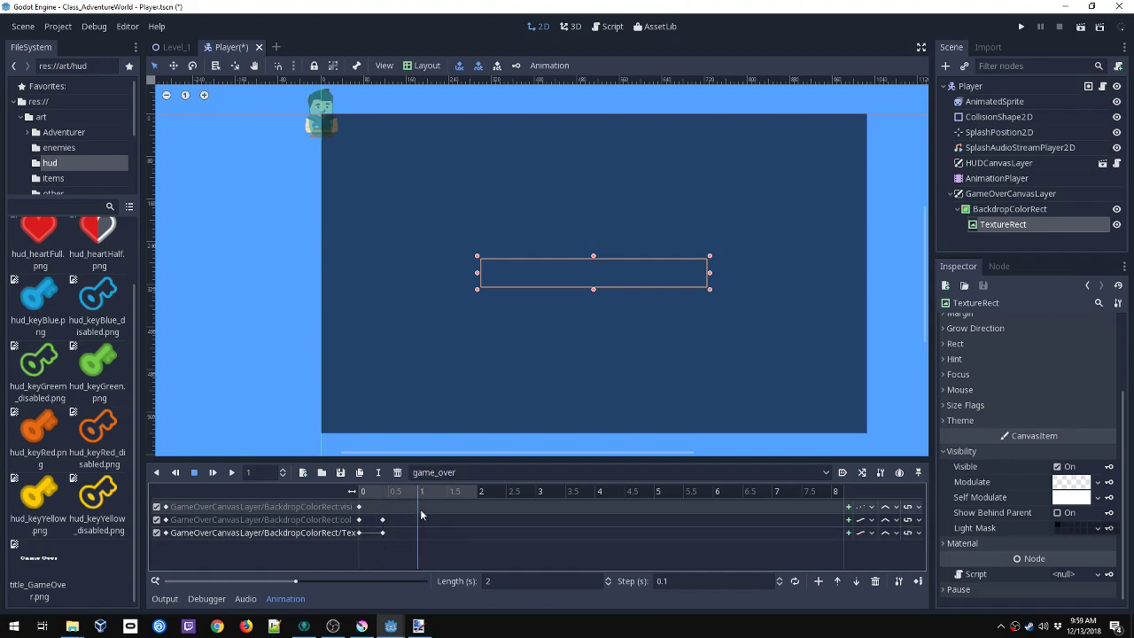
click(1065, 484)
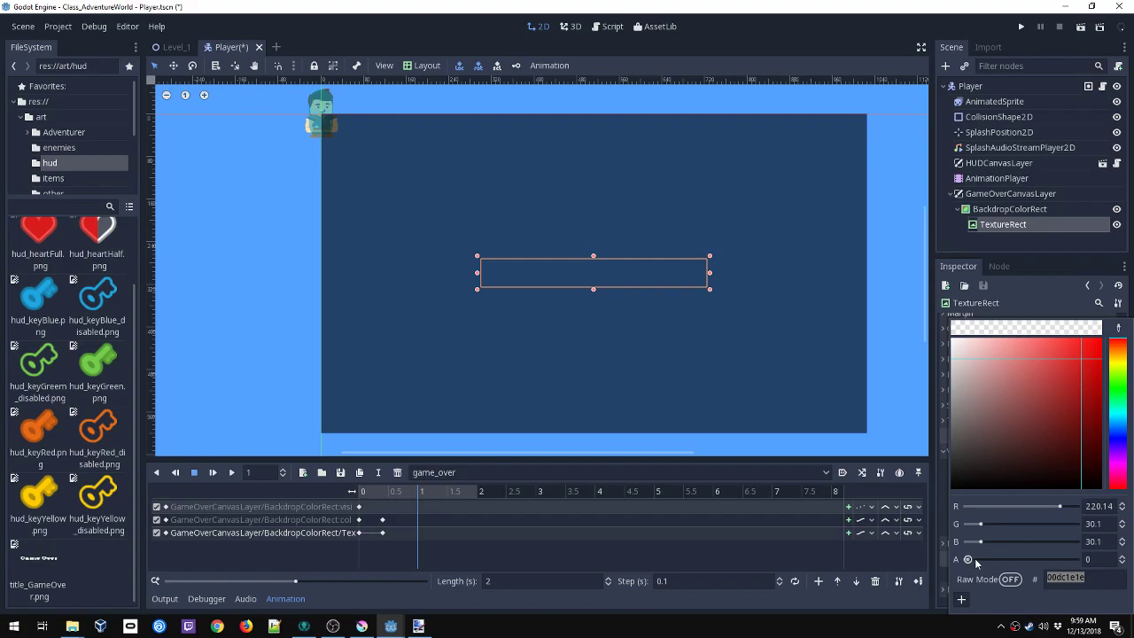
drag(968, 558, 1075, 559)
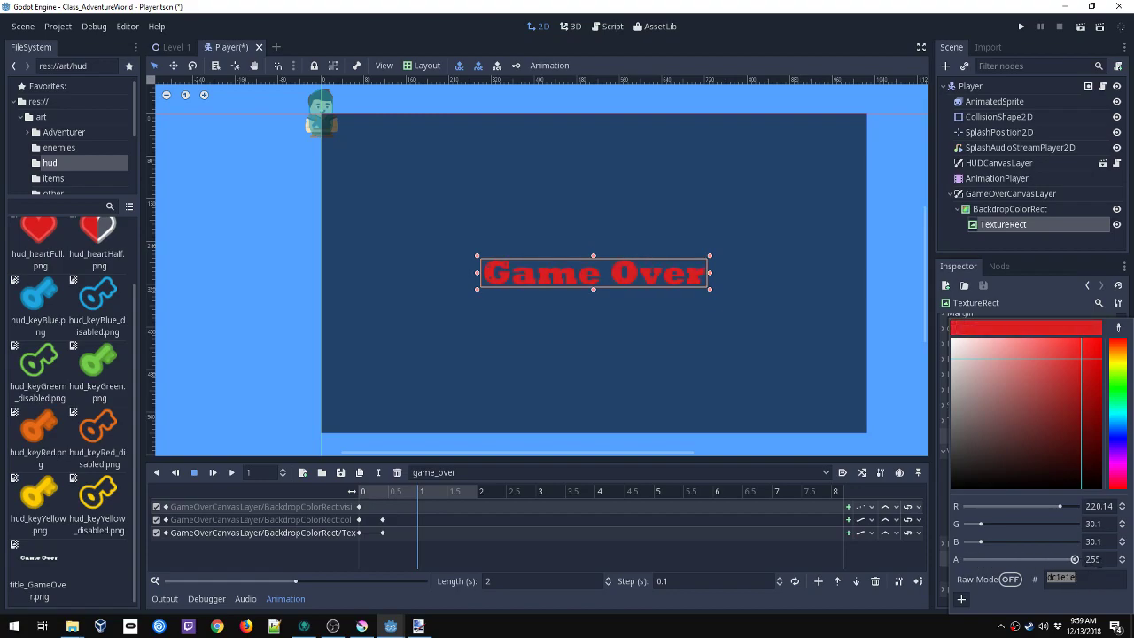
click(934, 553)
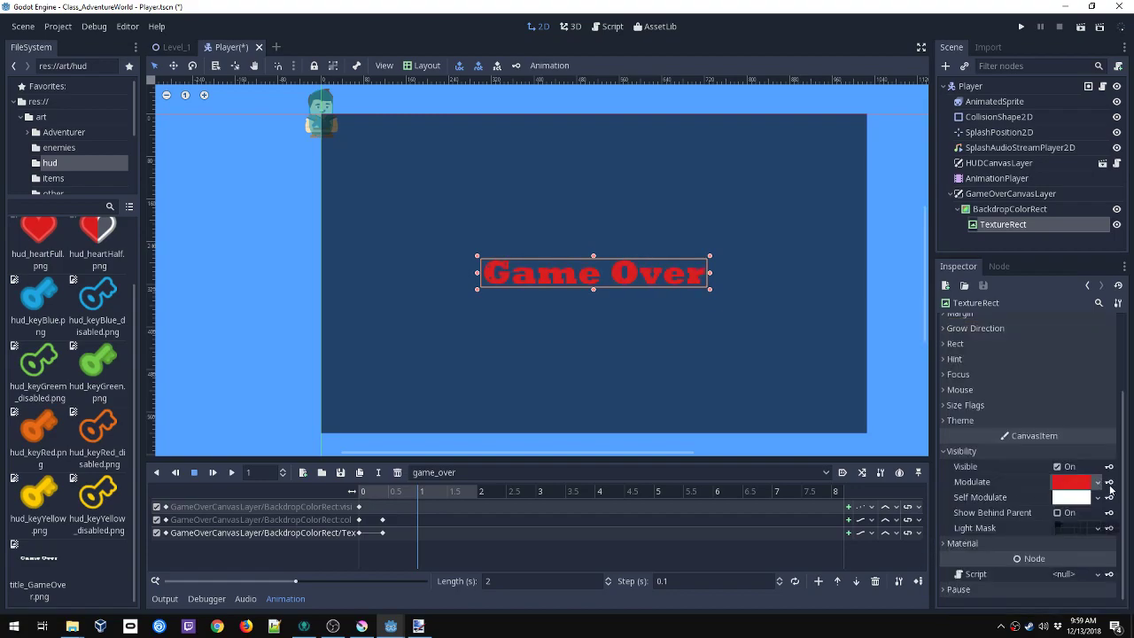
click(1108, 482)
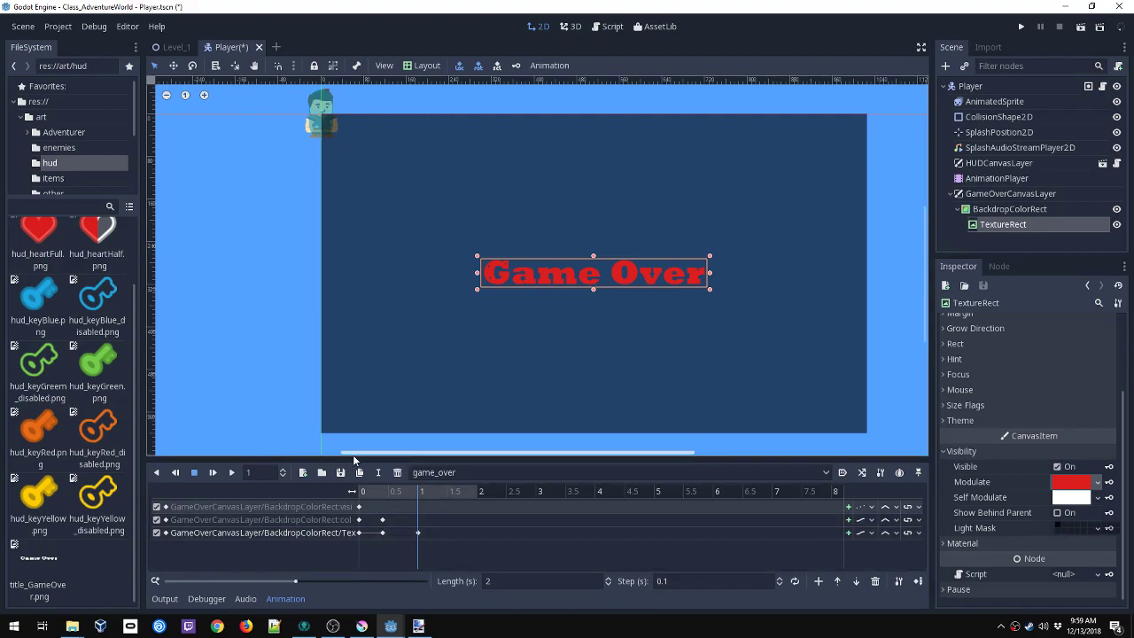
drag(364, 488, 334, 490)
click(225, 473)
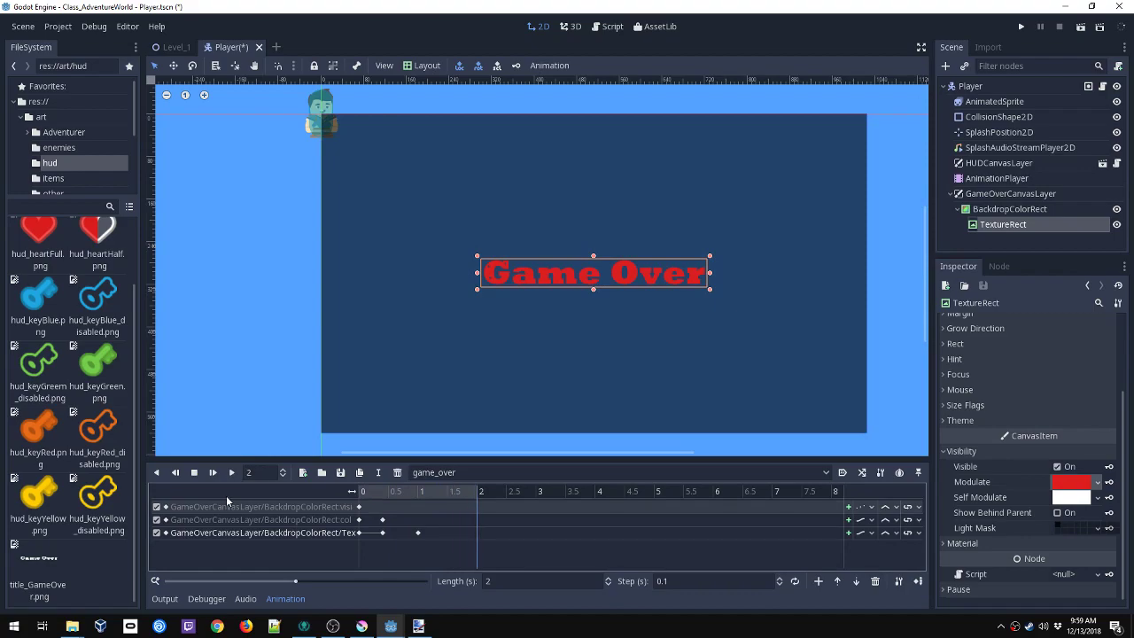
drag(399, 488, 278, 482)
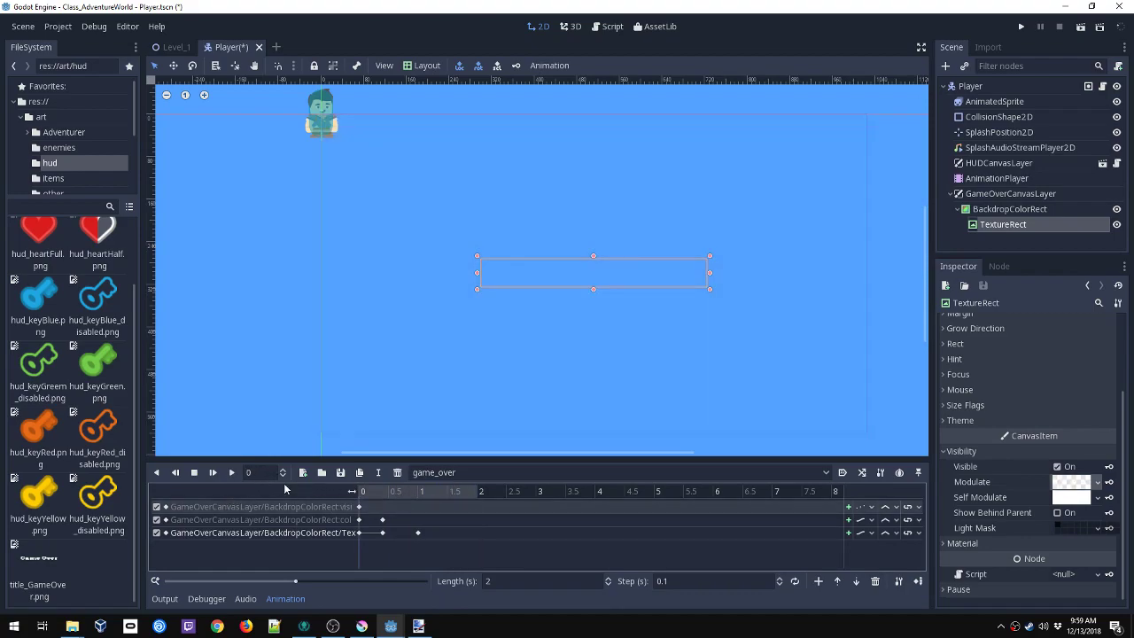
click(231, 473)
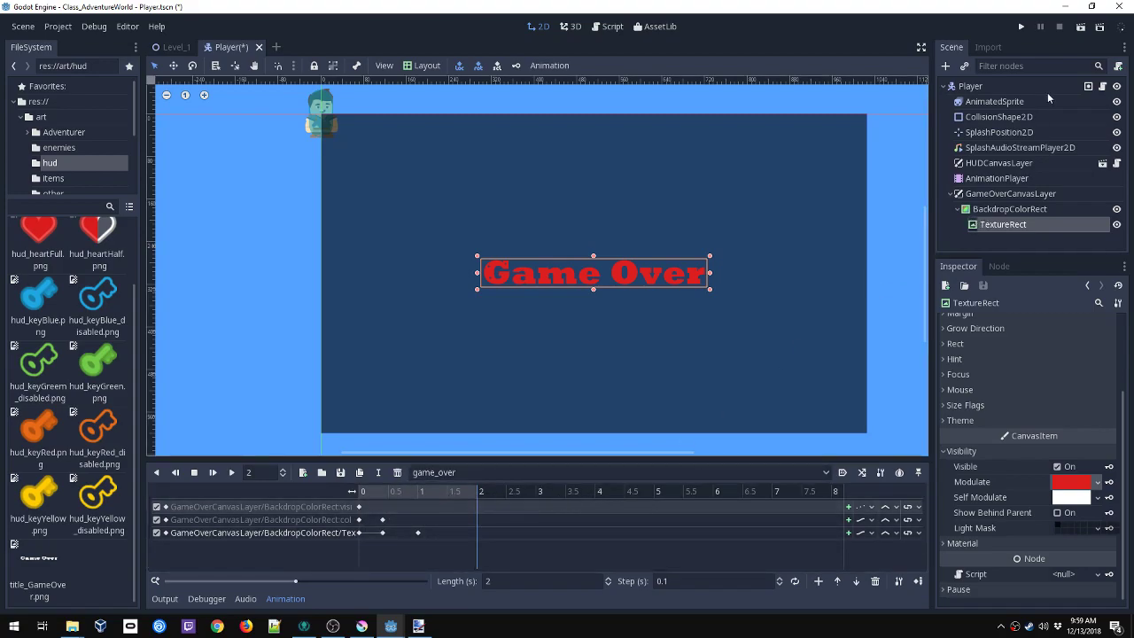
Step: In Player.gd, add knockback's yield(animation_finished) line after the pass_out play call on line 49
click(1103, 86)
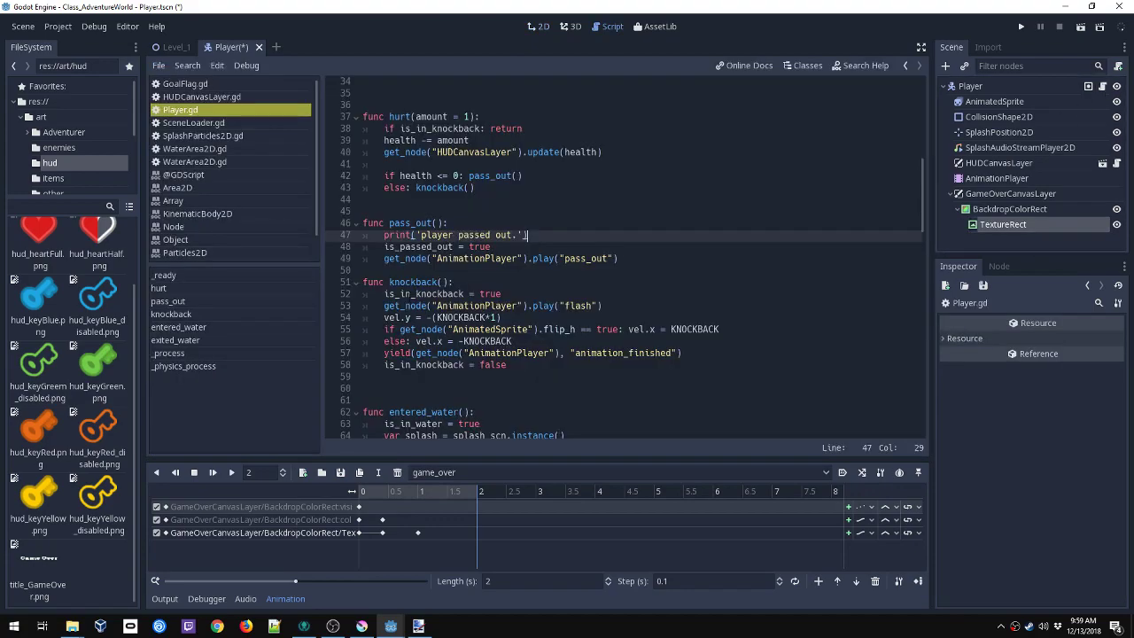
scroll(456, 241, down, 3)
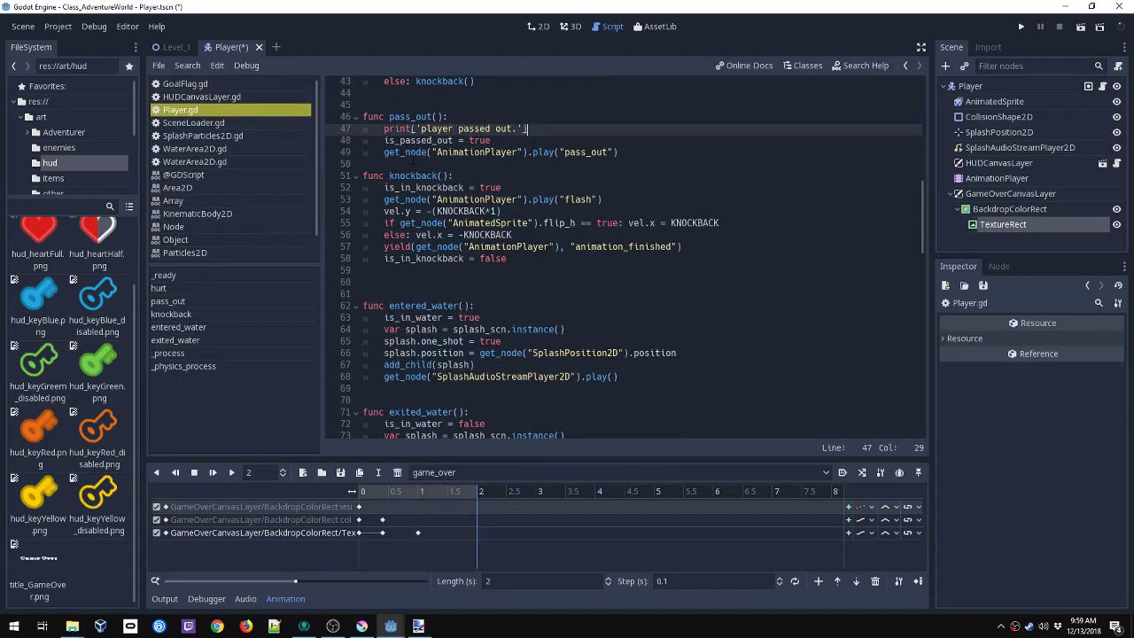
click(625, 150)
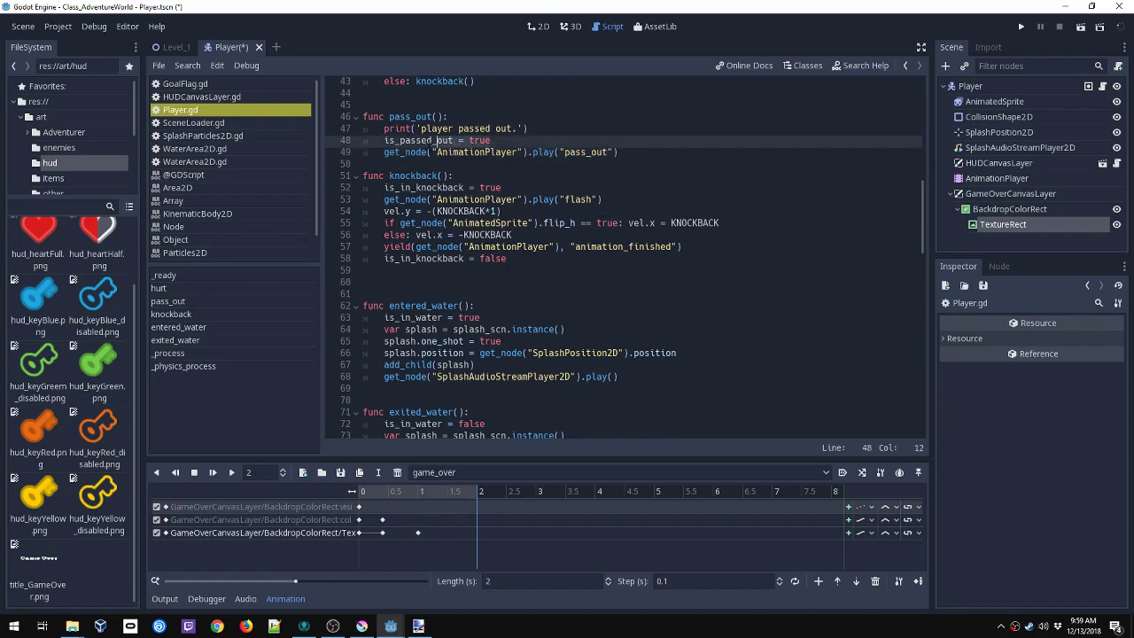
click(405, 152)
drag(405, 153, 635, 153)
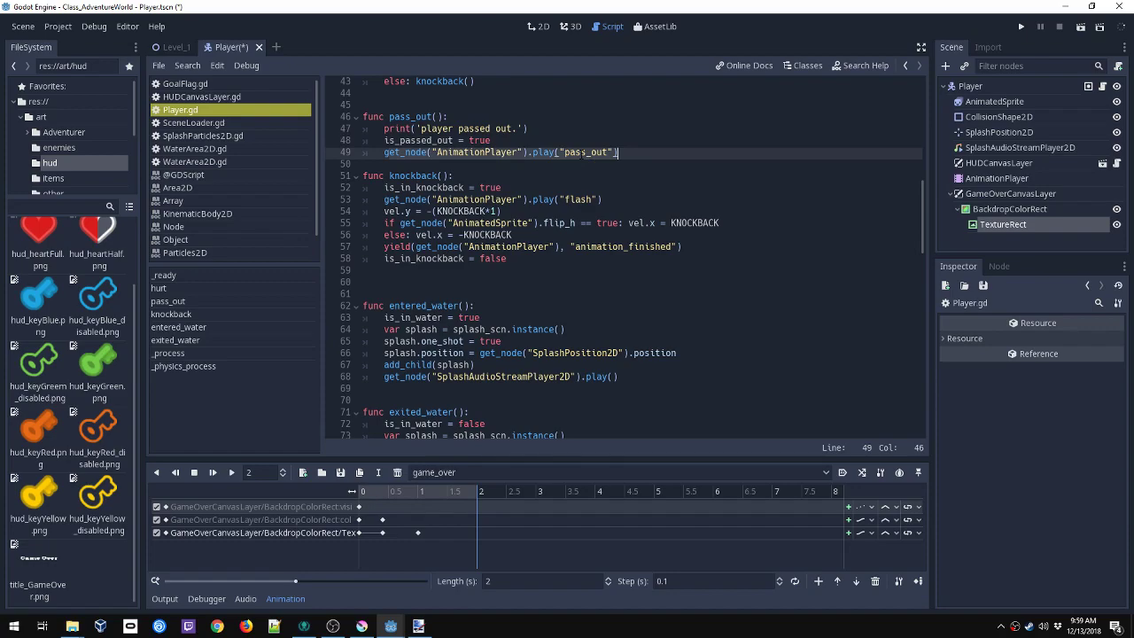
drag(508, 246, 682, 247)
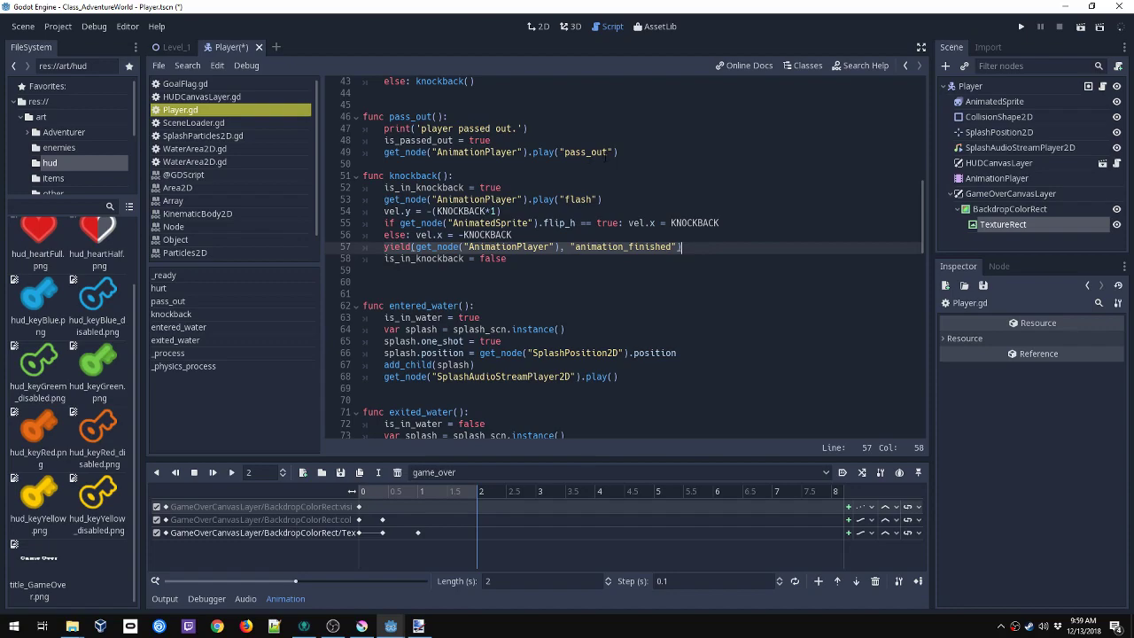
click(649, 159)
key(Return)
text(yield(get_node("AnimationPlayer"), "animation_finished"))
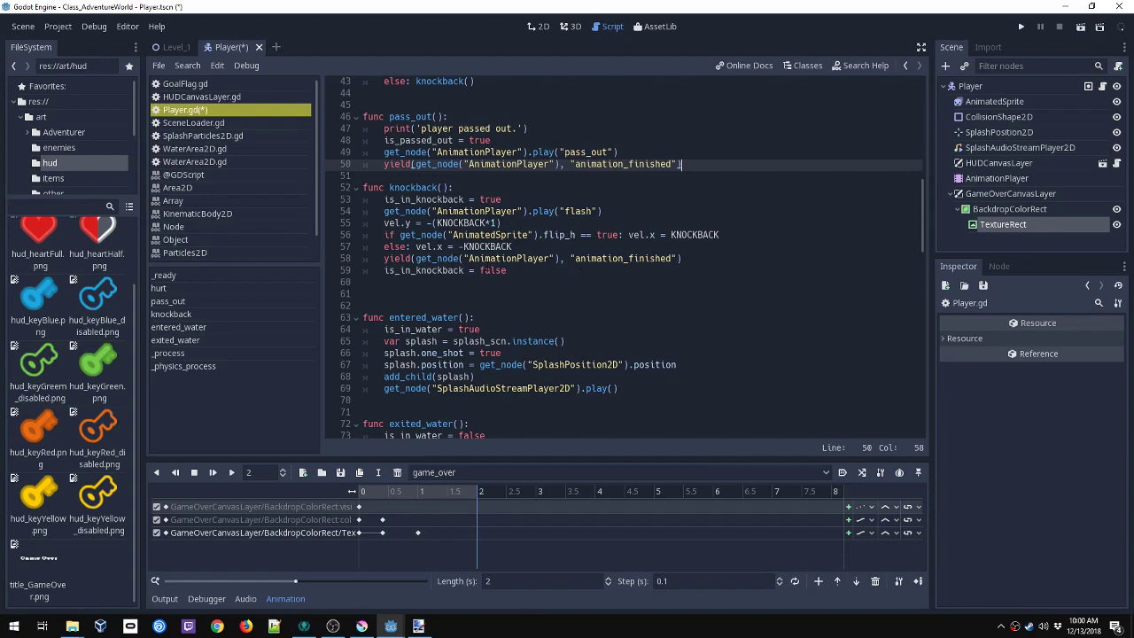
Step: Add a play("game_over") call below the yield, adapted from knockback's play("flash") line
drag(619, 153, 533, 152)
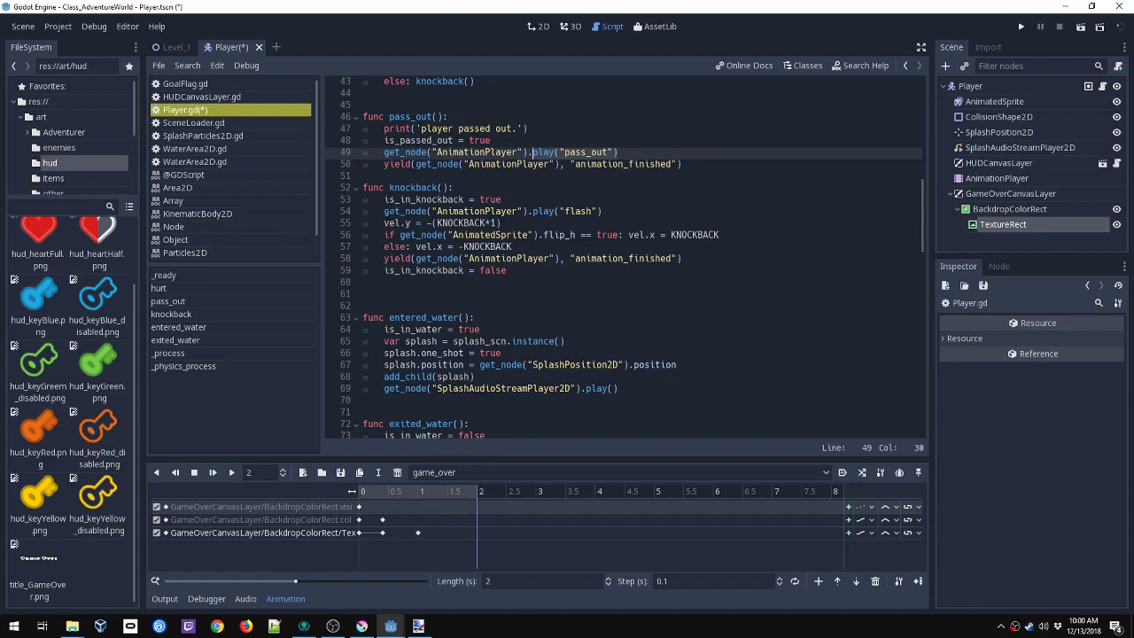
drag(384, 211, 603, 211)
key(ctrl+c)
click(706, 164)
key(Return)
text(v)
key(BackSpace)
key(ctrl+v)
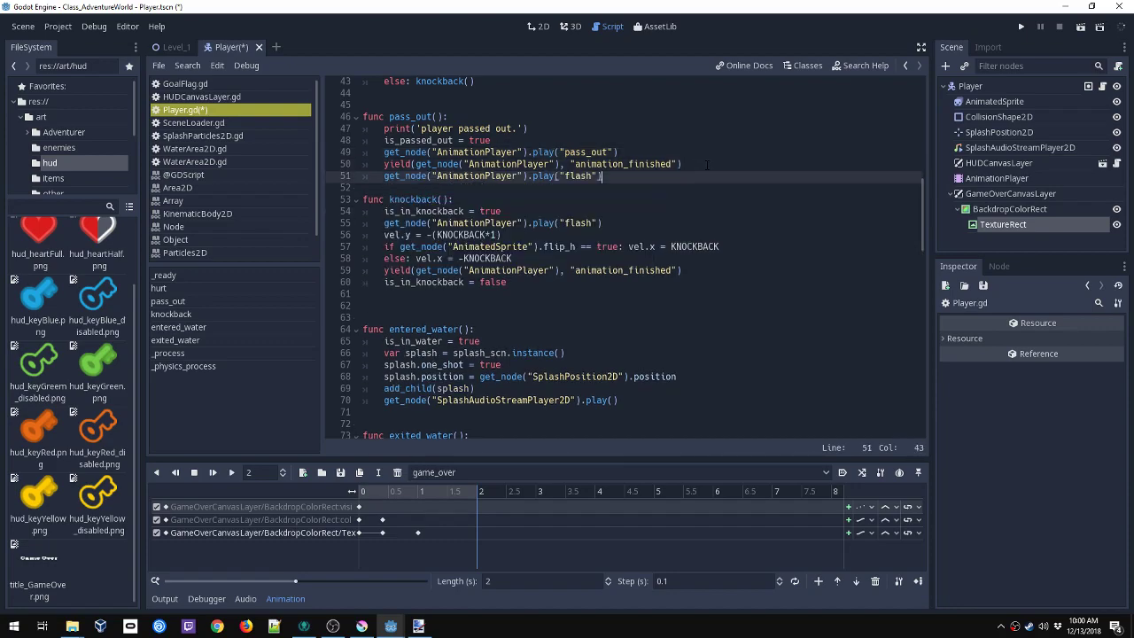
double_click(580, 175)
text(ga)
key(Return)
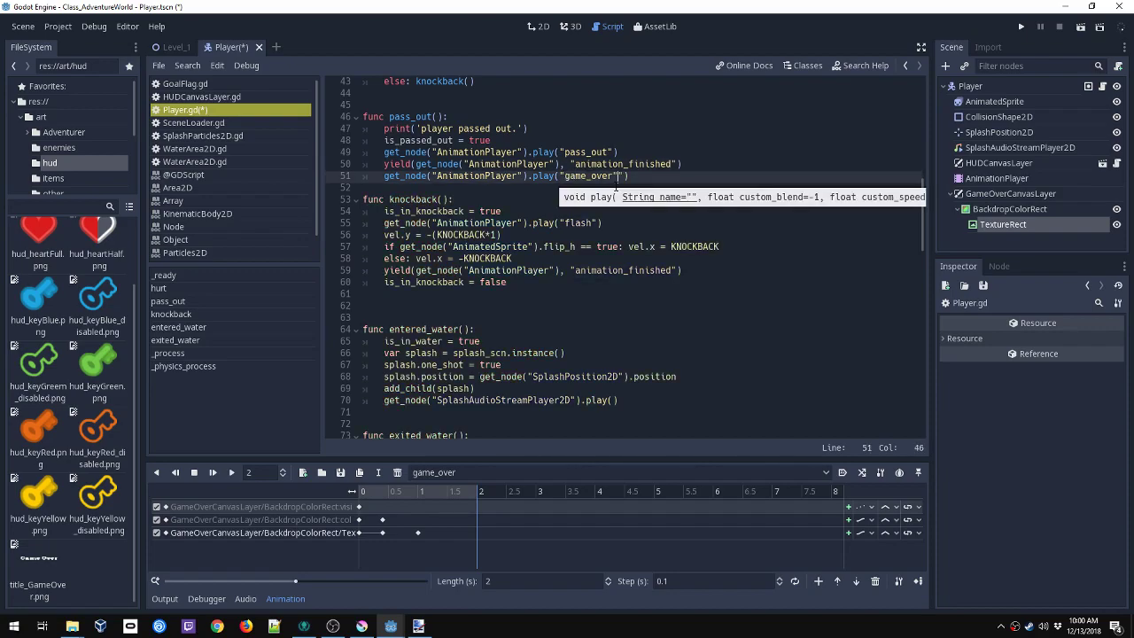
key(Right)
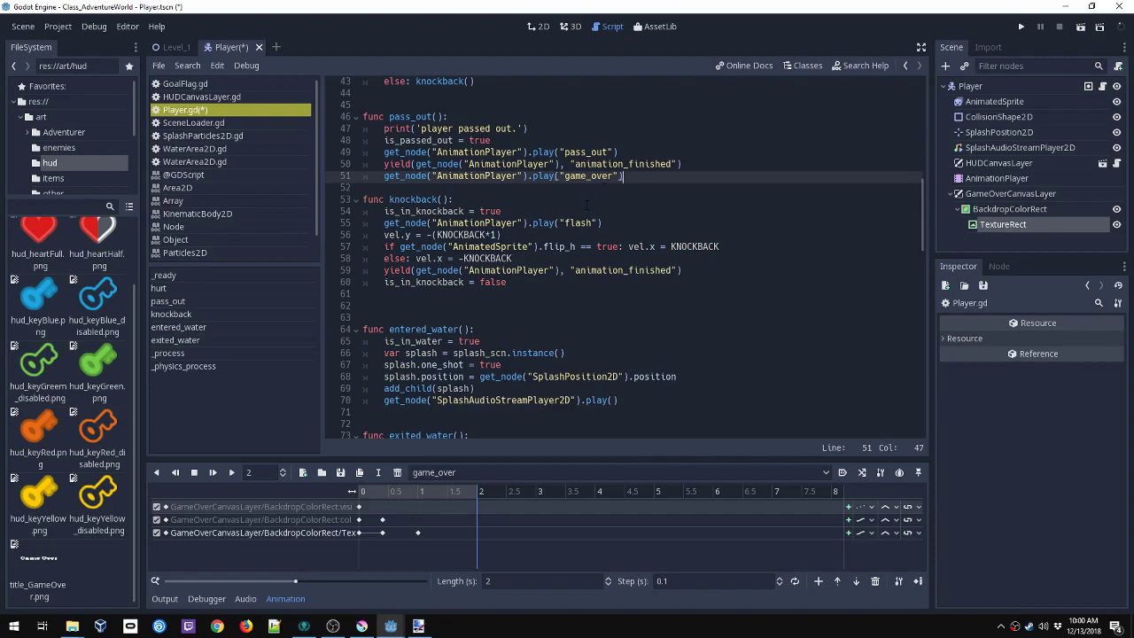
key(Return)
Step: Duplicate the yield line below the game_over play call
drag(384, 164, 714, 166)
key(ctrl+c)
click(652, 180)
key(Return)
key(ctrl+v)
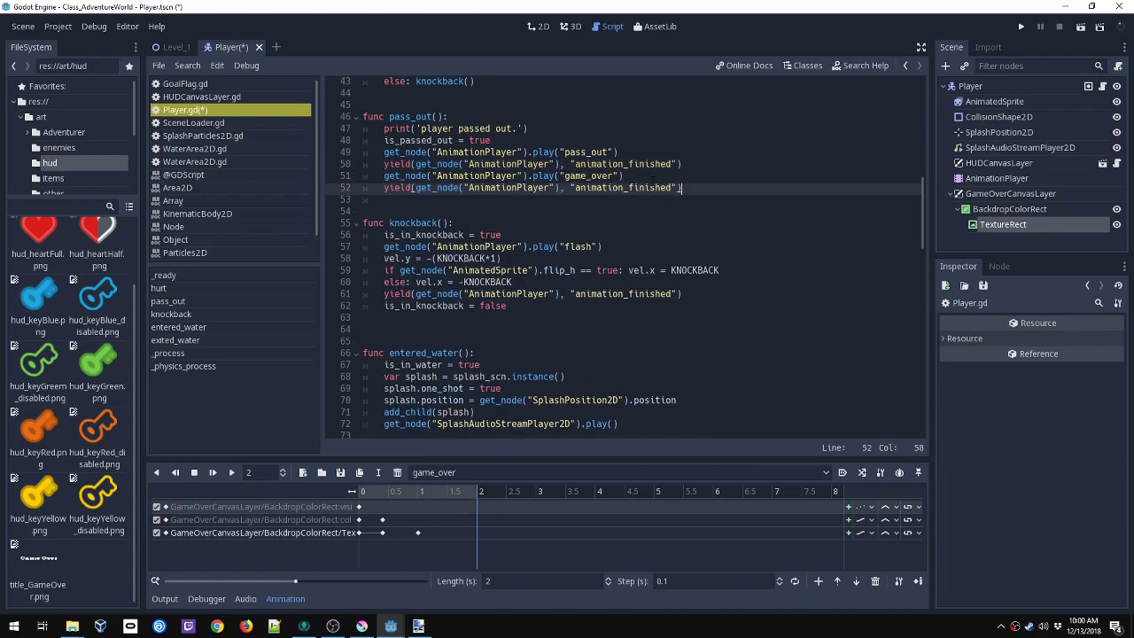
Step: Add print('GO TO MAIN MENU!') on the next line and save the script
key(Return)
text(print()
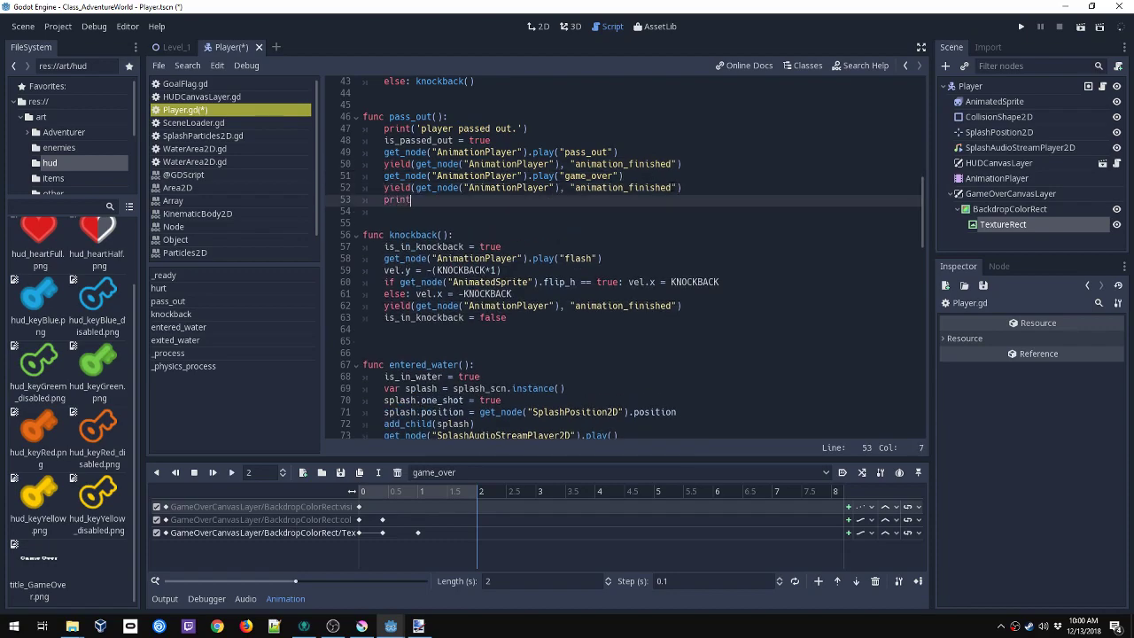
text('GO TO M)
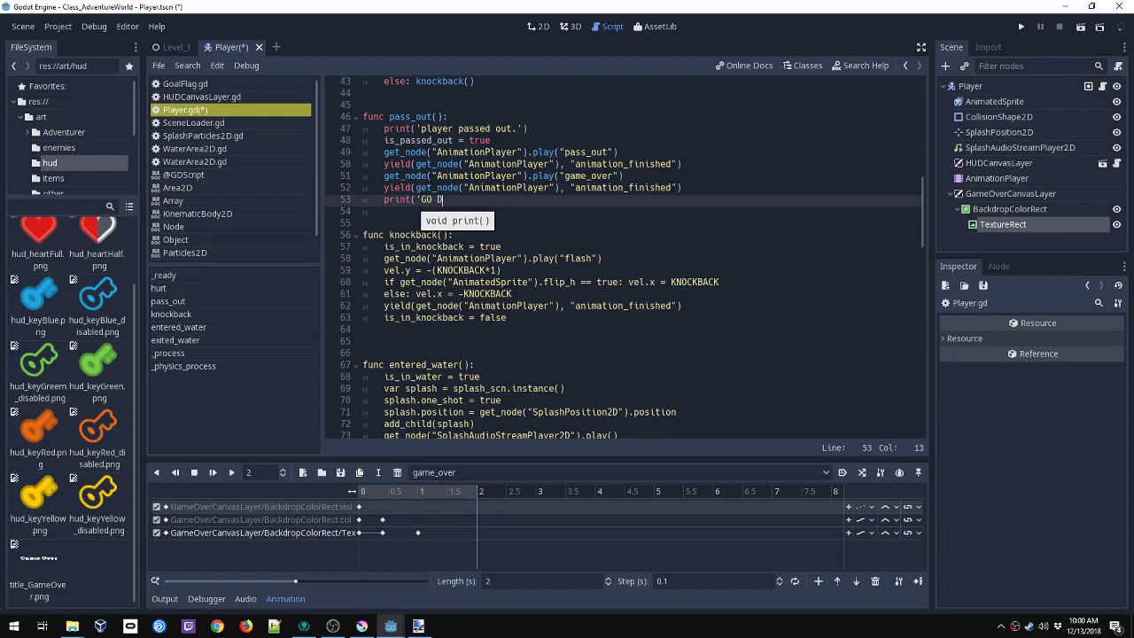
text(AIN MENU!'))
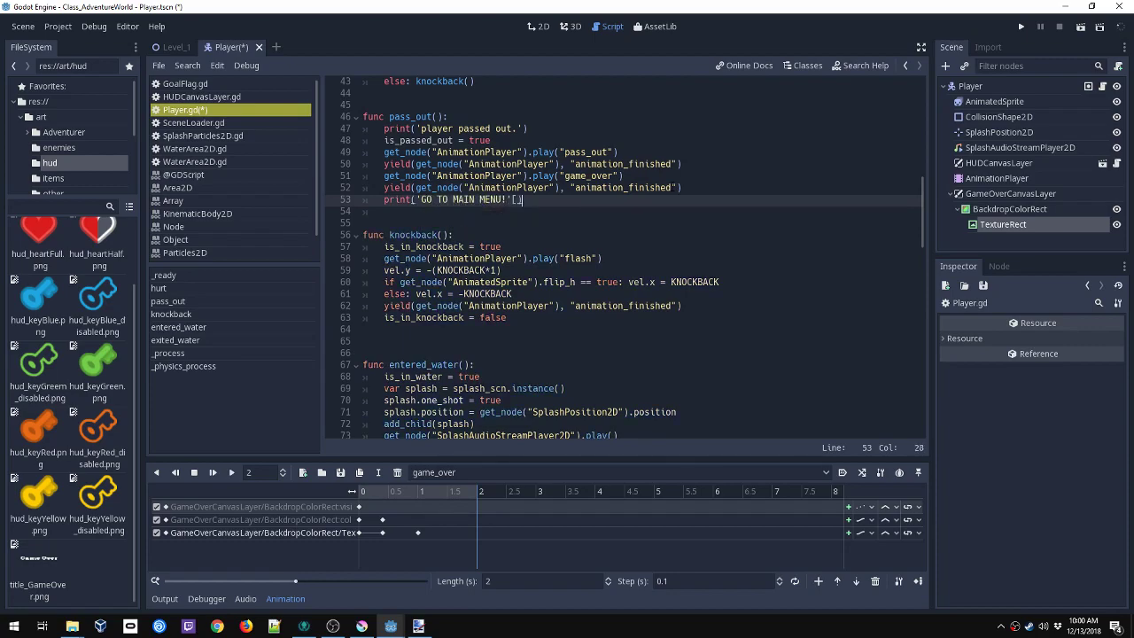
key(BackSpace)
key(ctrl+s)
Step: Do a quick test run, then change the starting health on line 20 from 3 to 2
click(1023, 29)
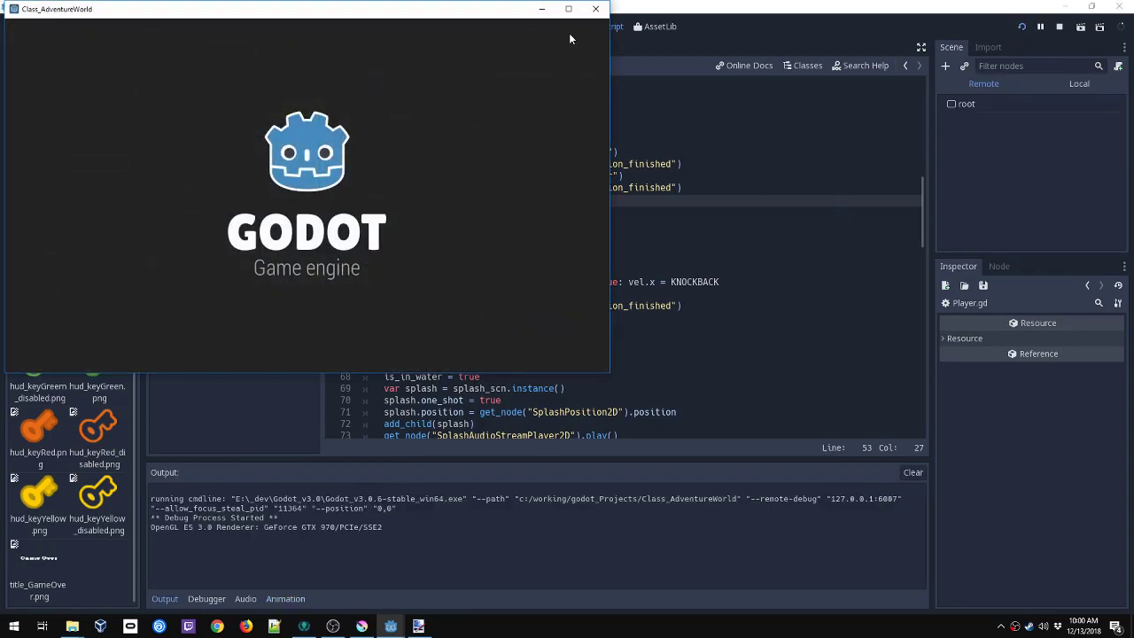
click(576, 10)
scroll(425, 195, up, 10)
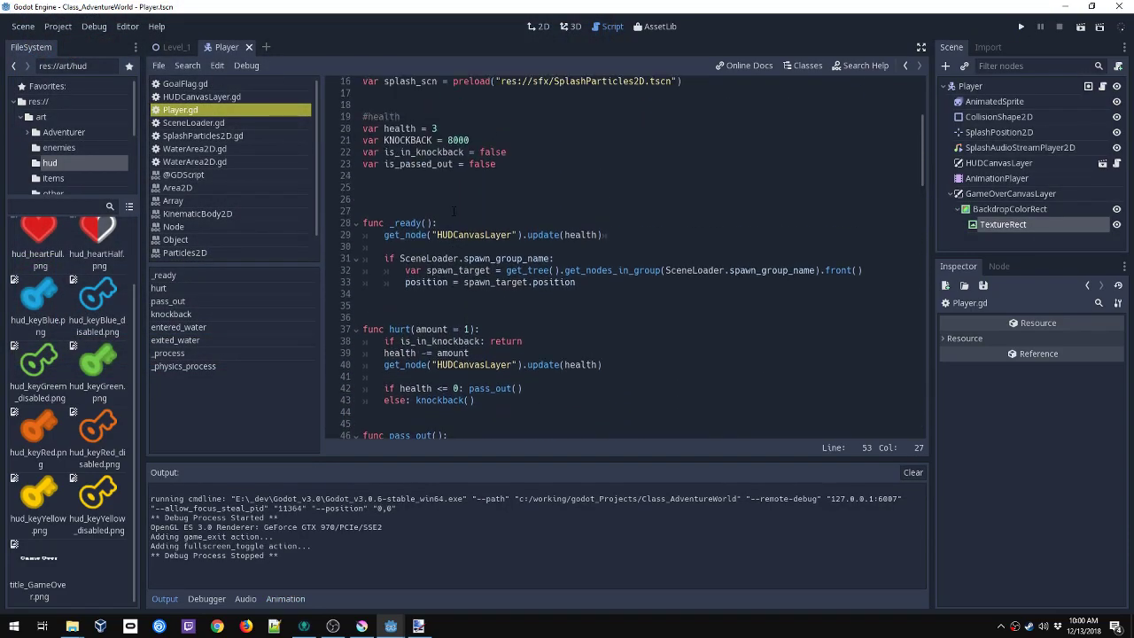
click(438, 164)
key(BackSpace)
text(2)
Step: Run the game with 2 health and walk the player into the spikes until Game Over appears
click(1021, 27)
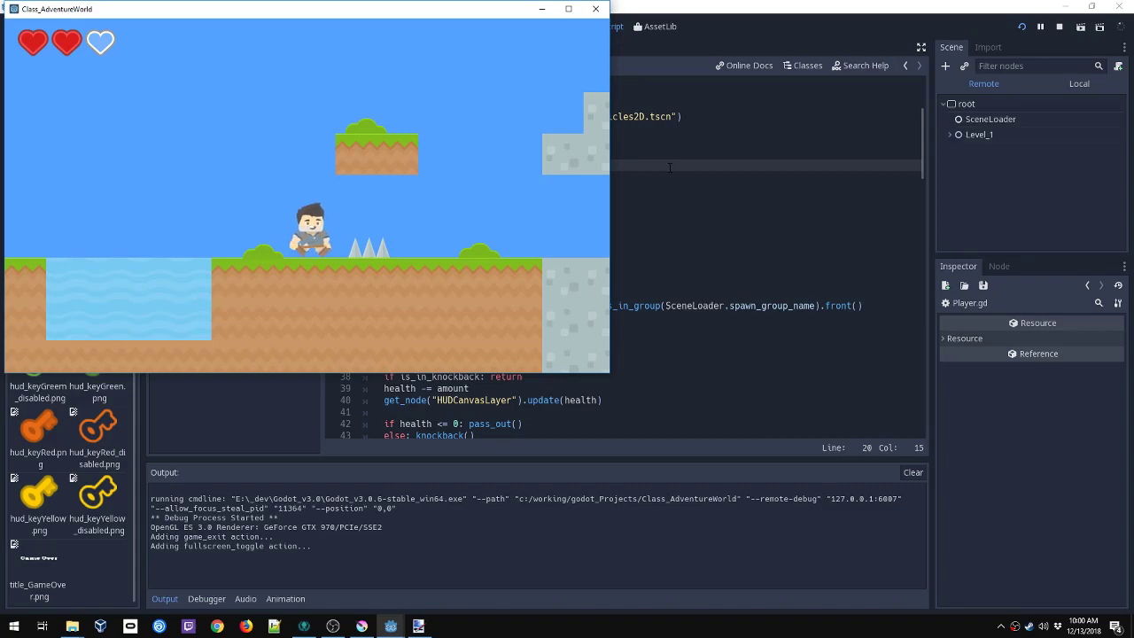
key(Right)
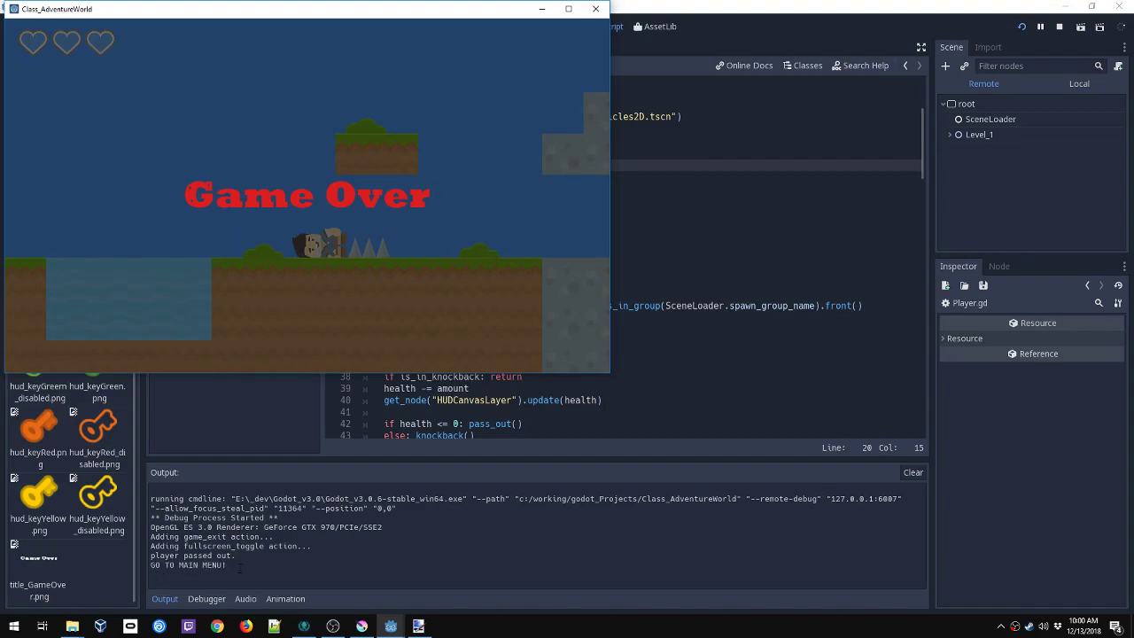
click(190, 570)
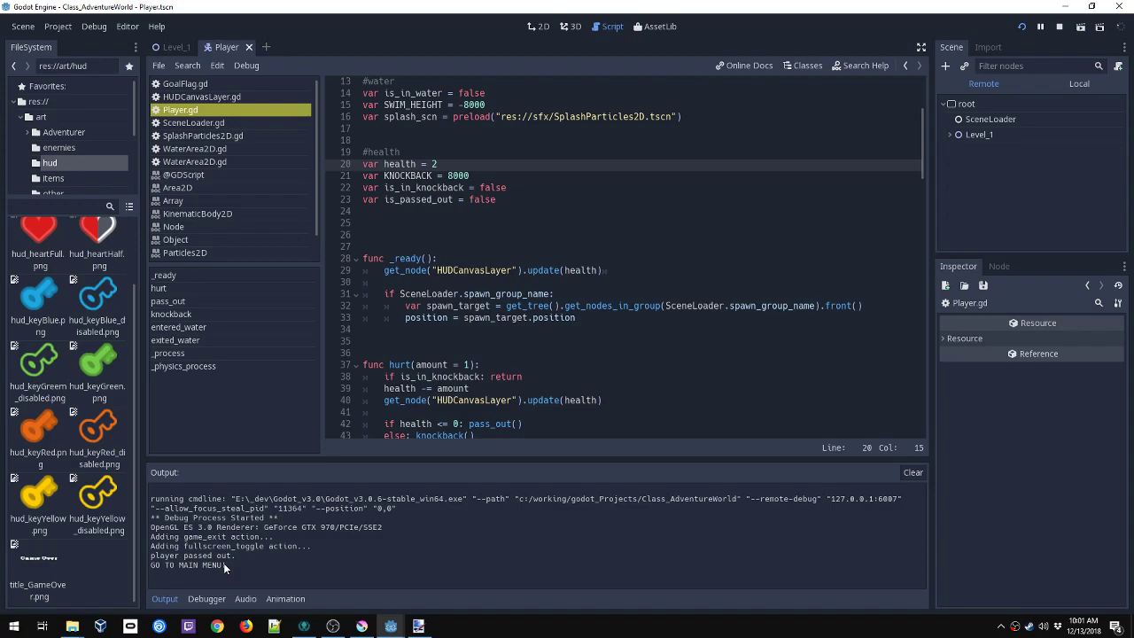
Step: Stop the game, set the game_over animation length to 5 seconds, and save the scene
click(1057, 27)
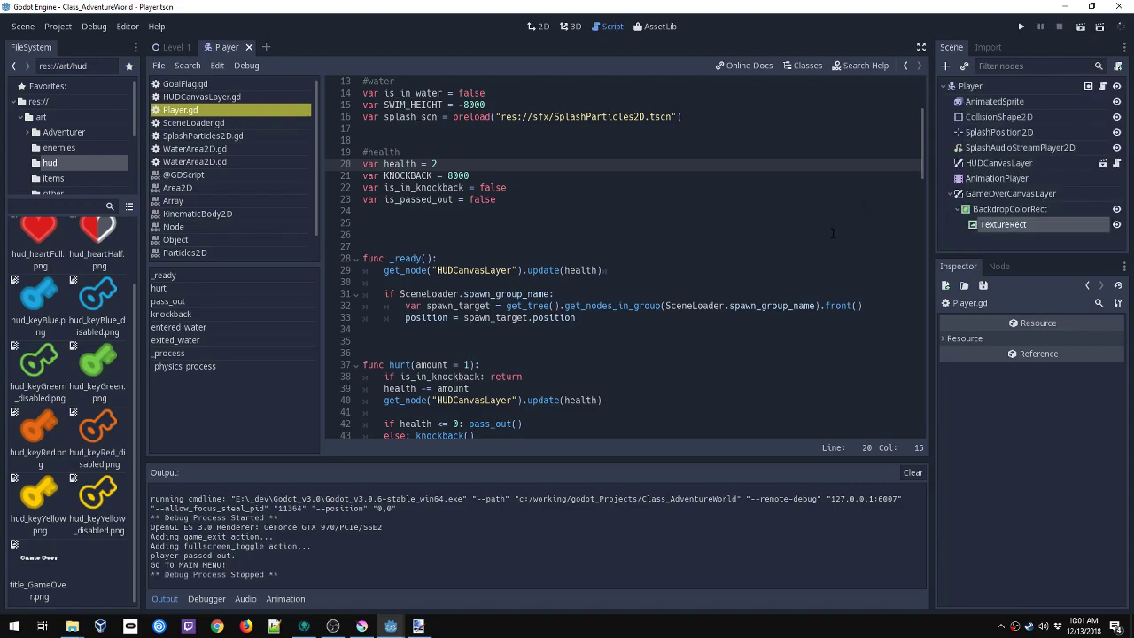
click(997, 178)
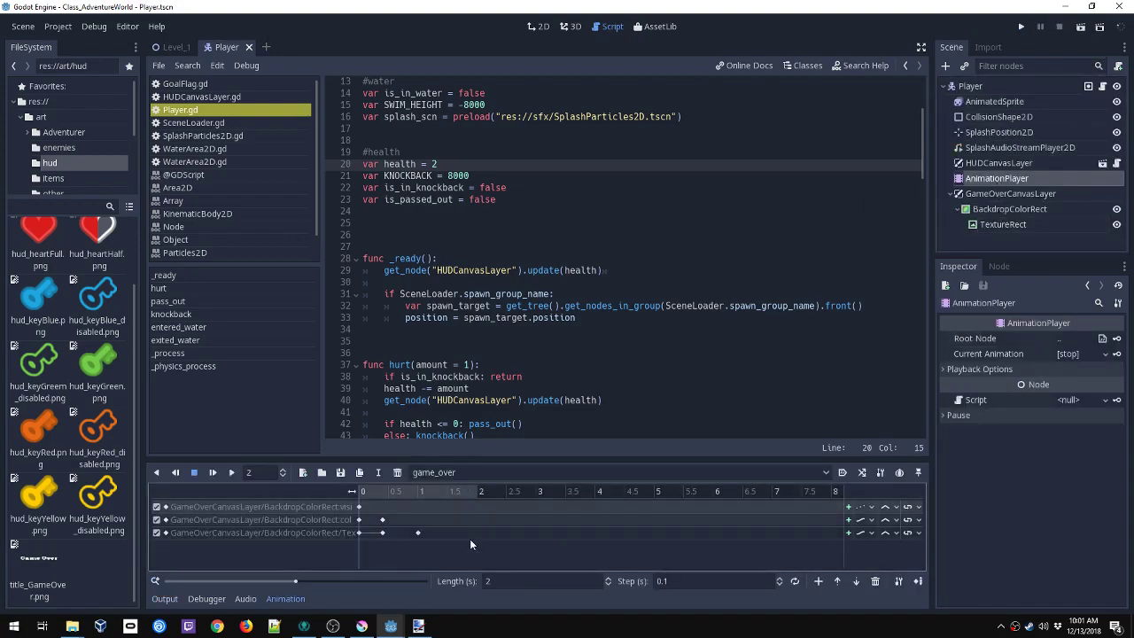
click(489, 581)
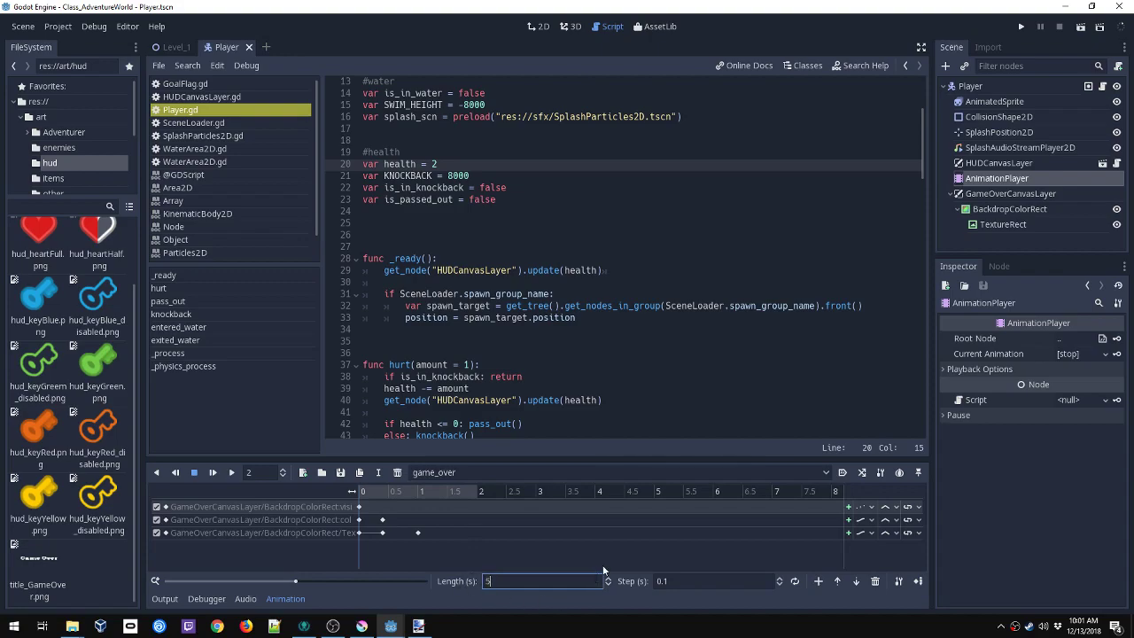
text(5)
key(Return)
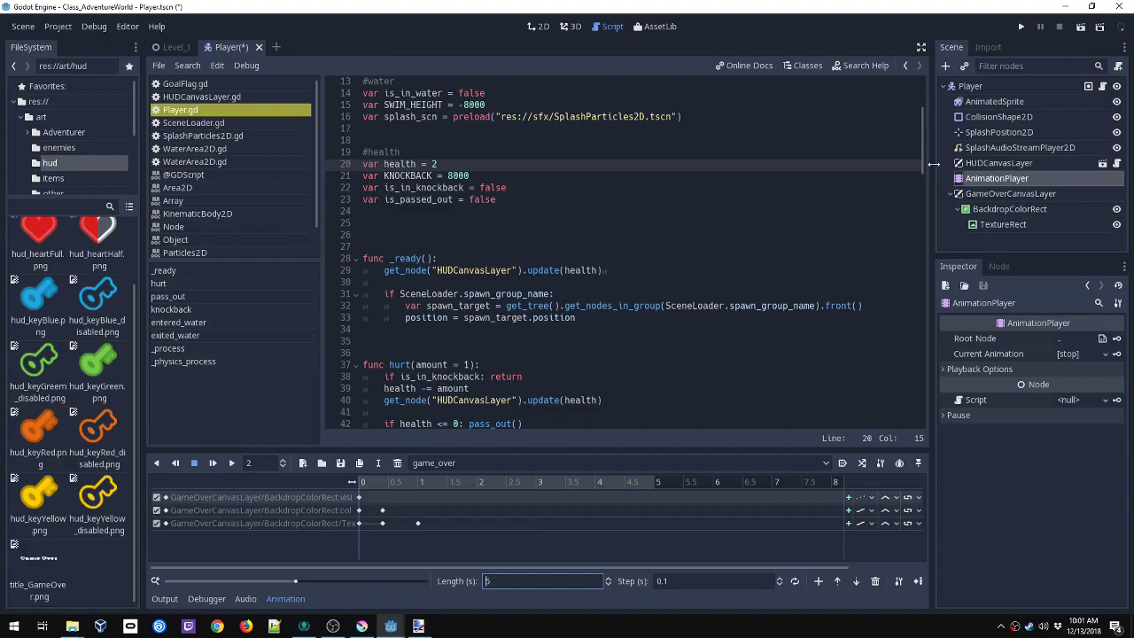
key(ctrl+s)
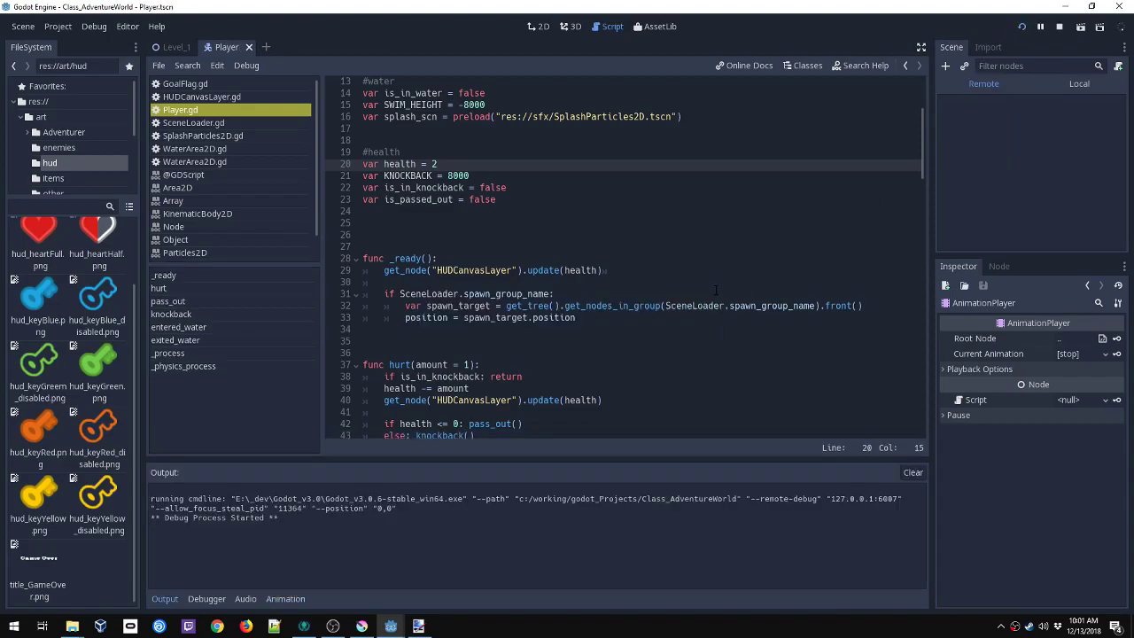